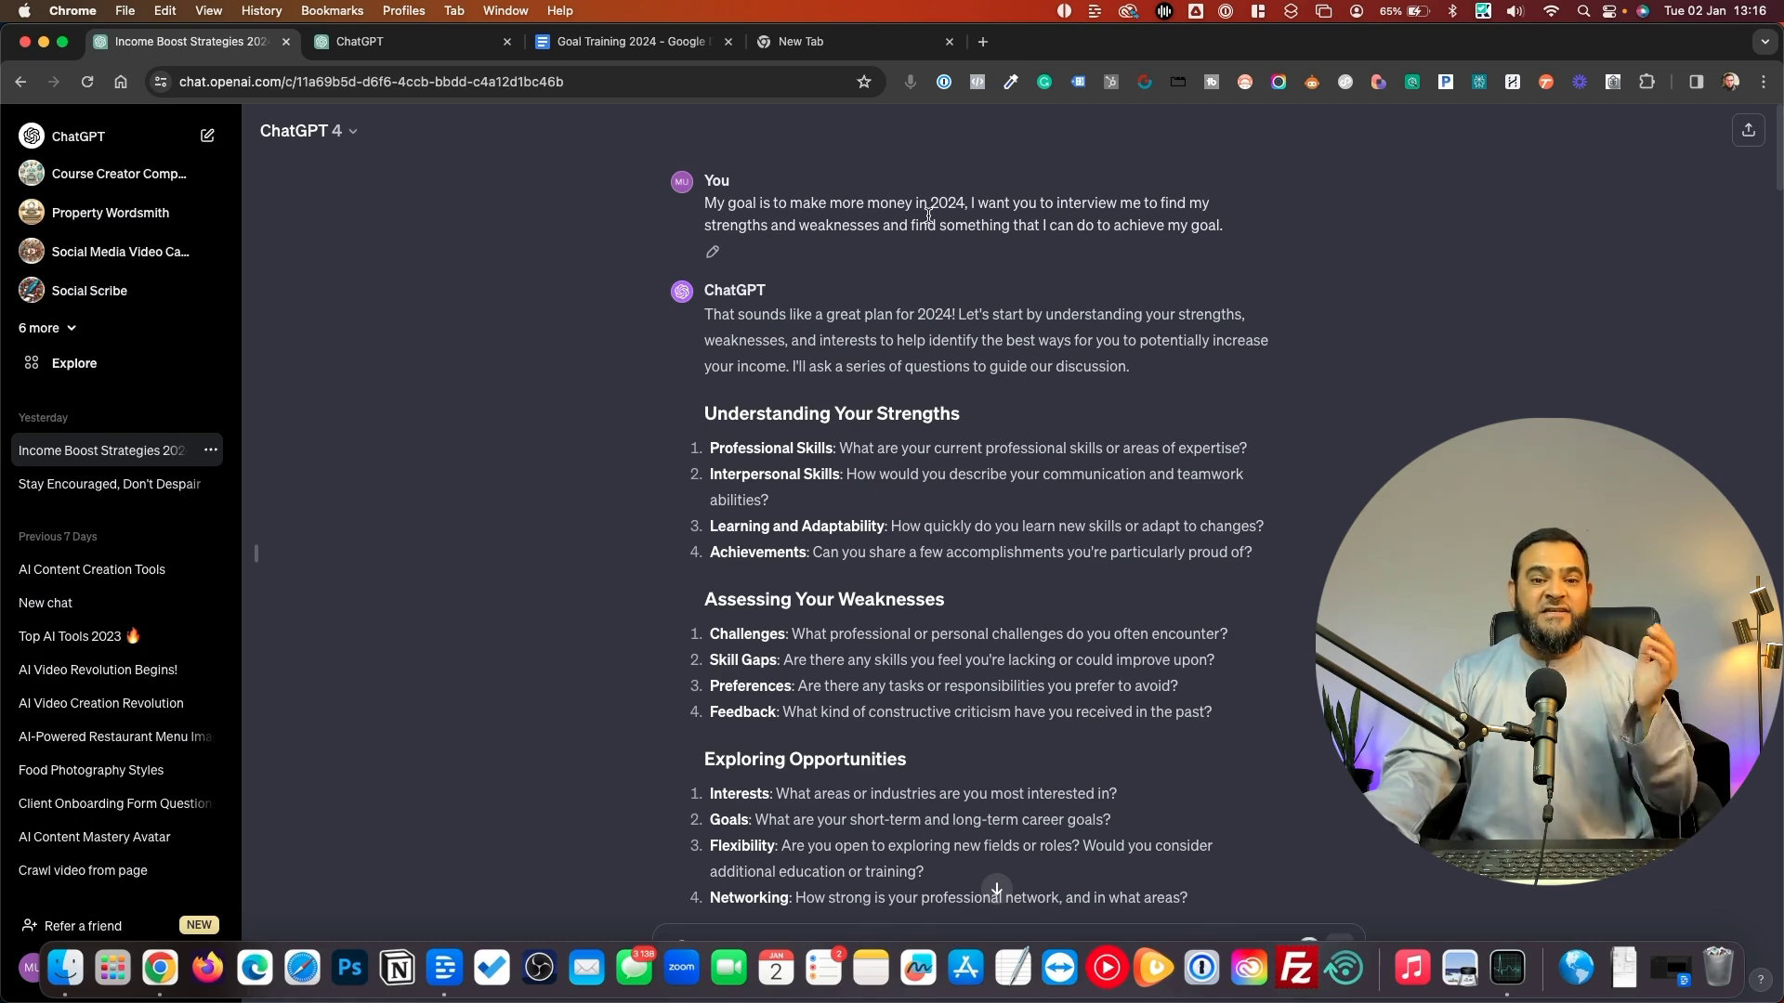
Highlight the earn-more-in-2024 prompt and first reply, then scroll through the strengths and weaknesses questions
triple_click(967, 223)
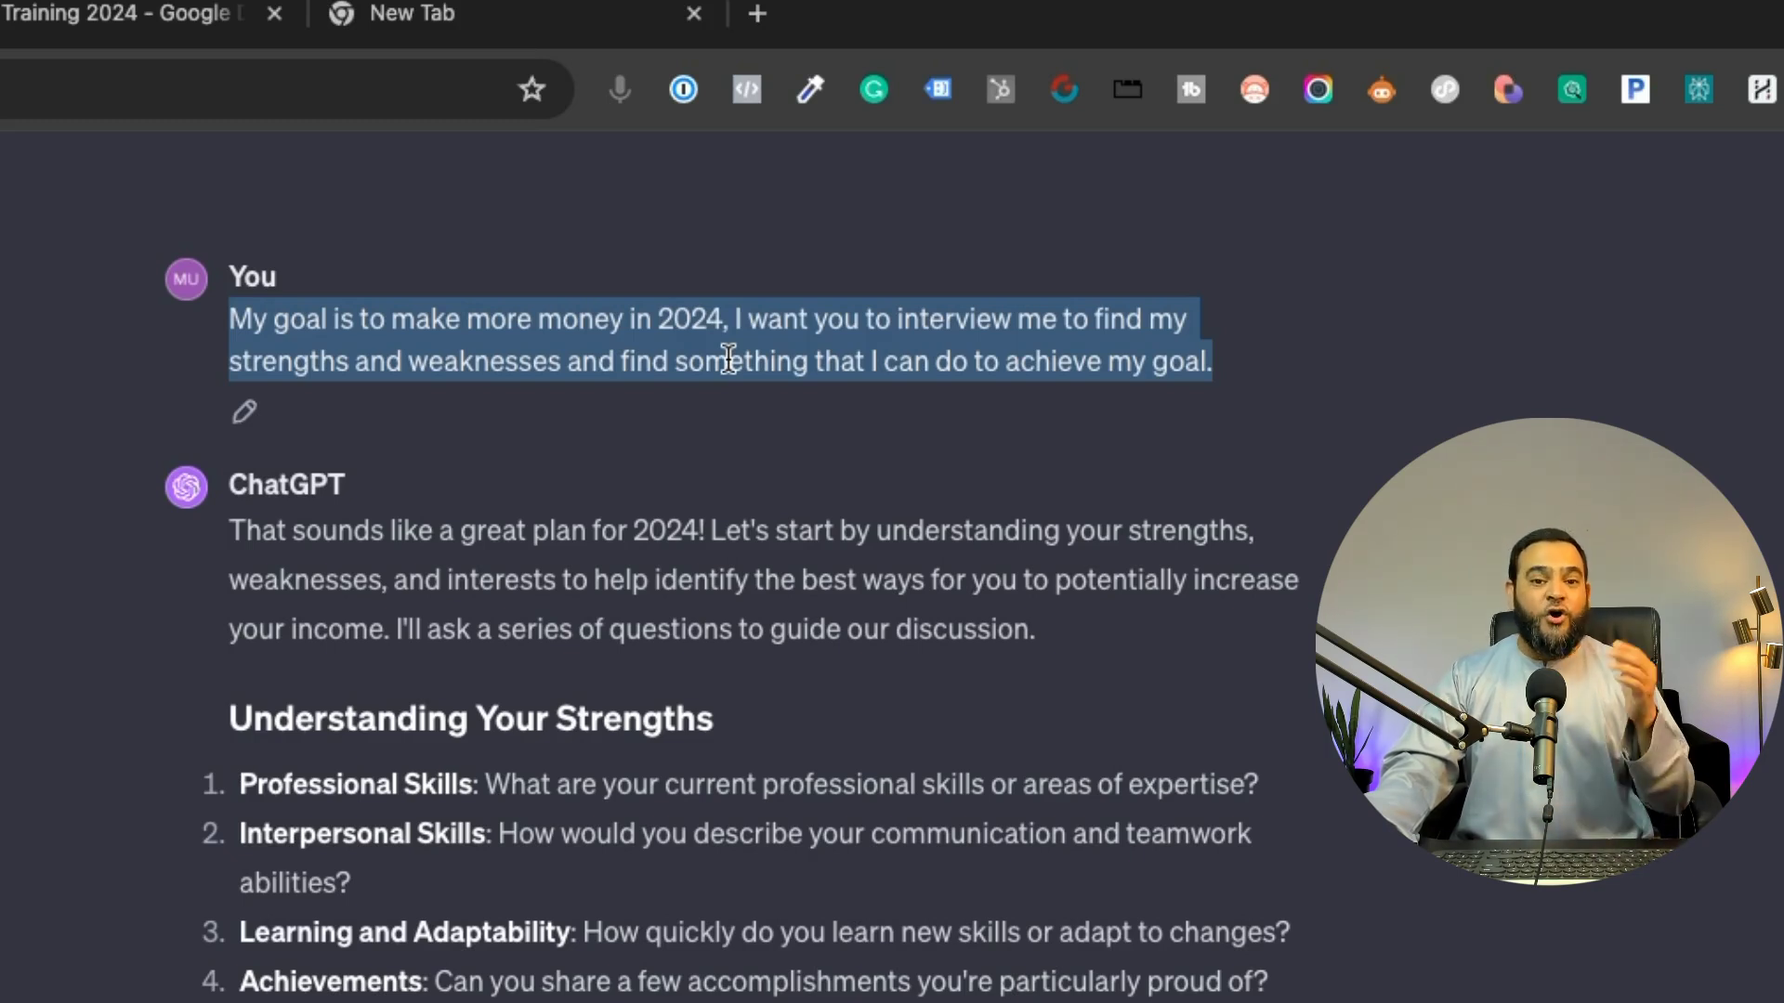
left_click(830, 360)
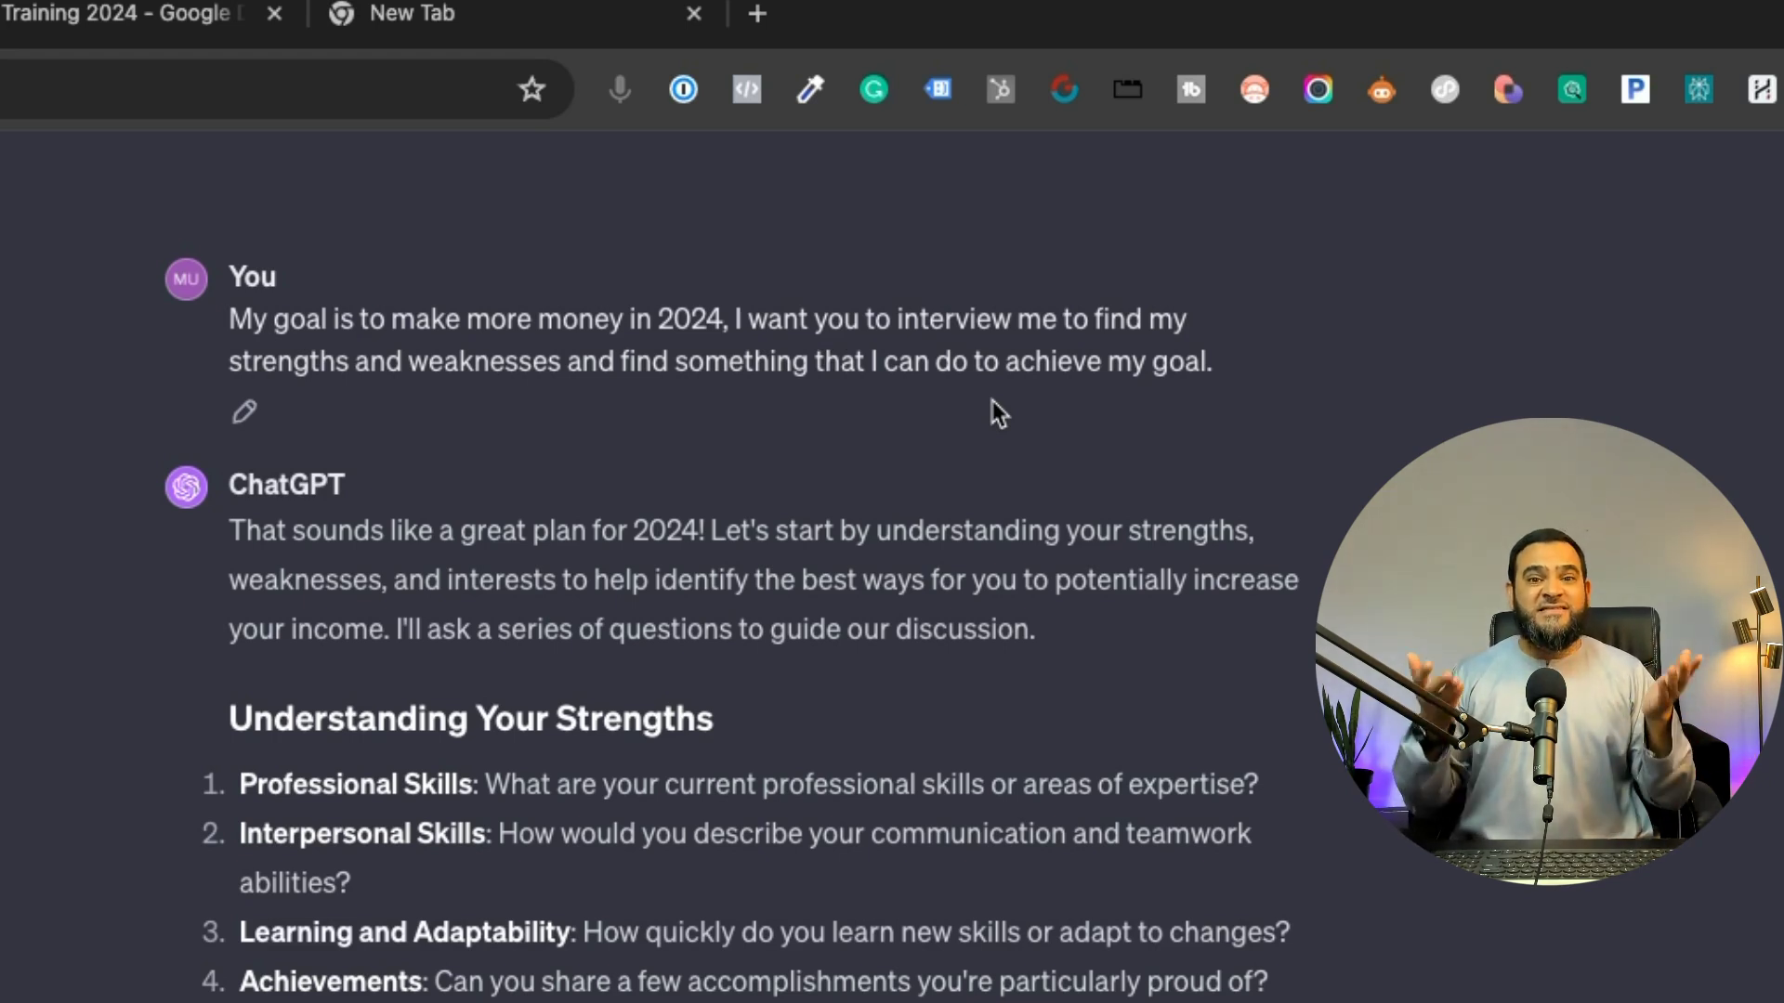
triple_click(448, 550)
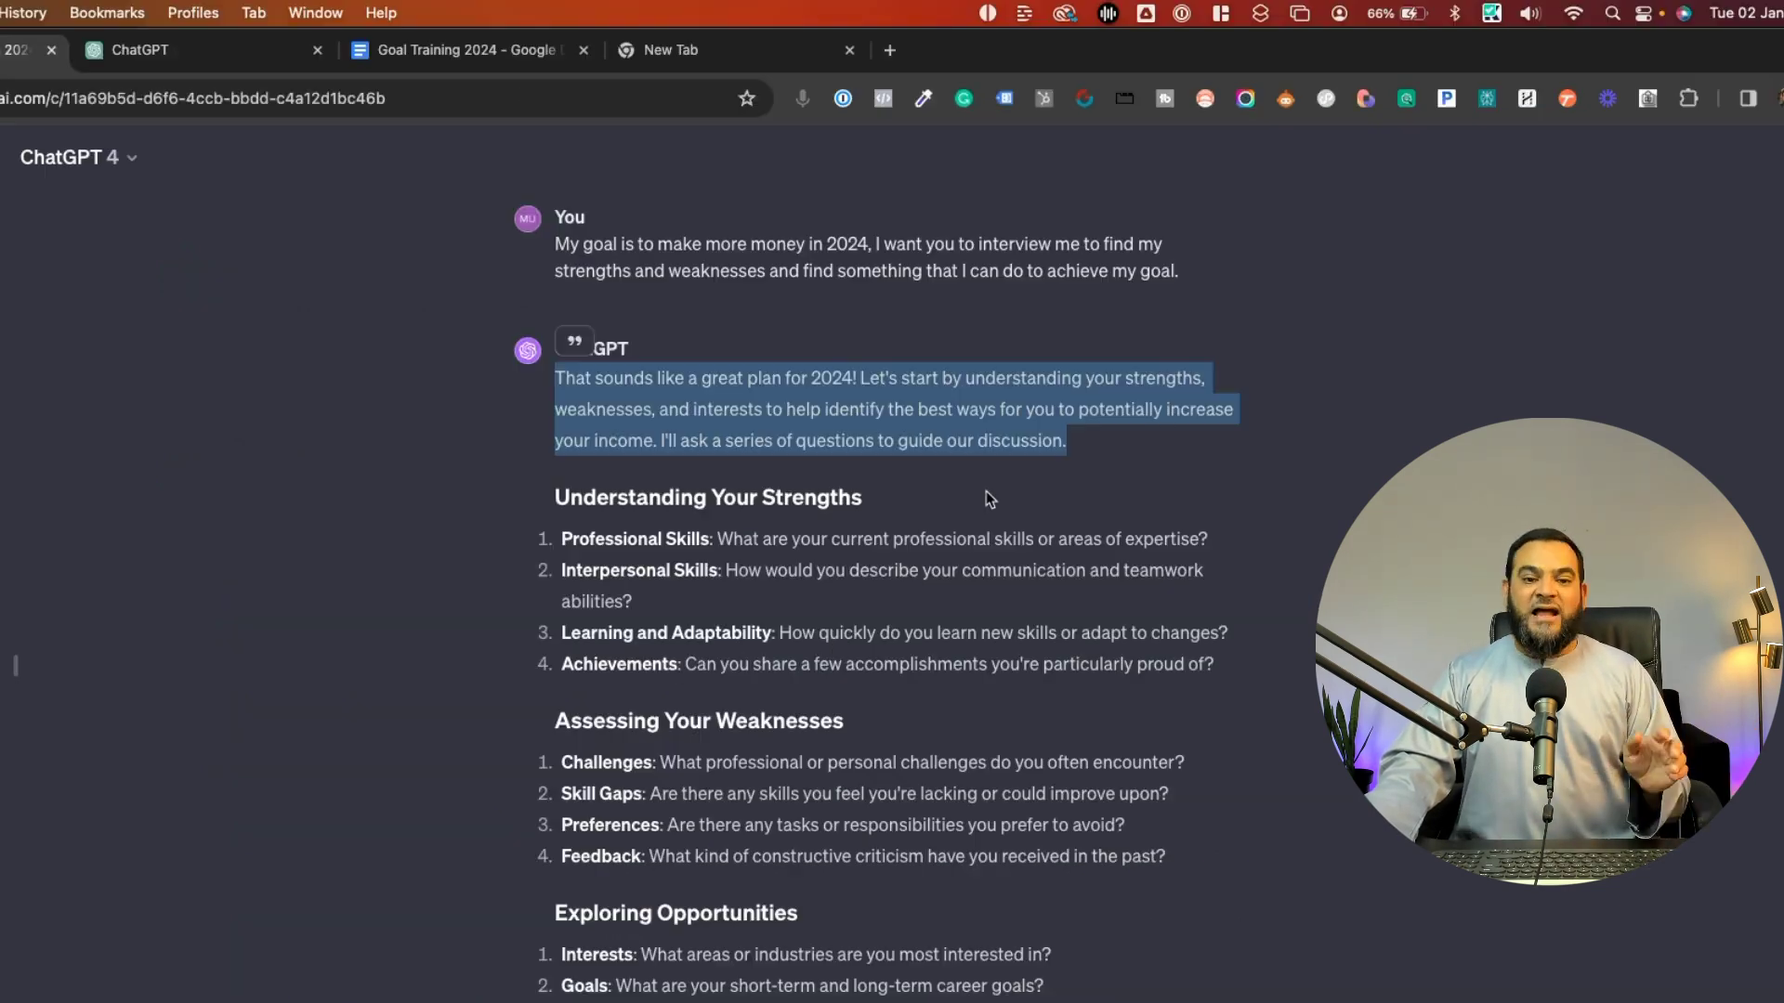
scroll(876, 498, "down", 1)
scroll(910, 529, "down", 1)
scroll(935, 555, "down", 2)
scroll(938, 568, "down", 2)
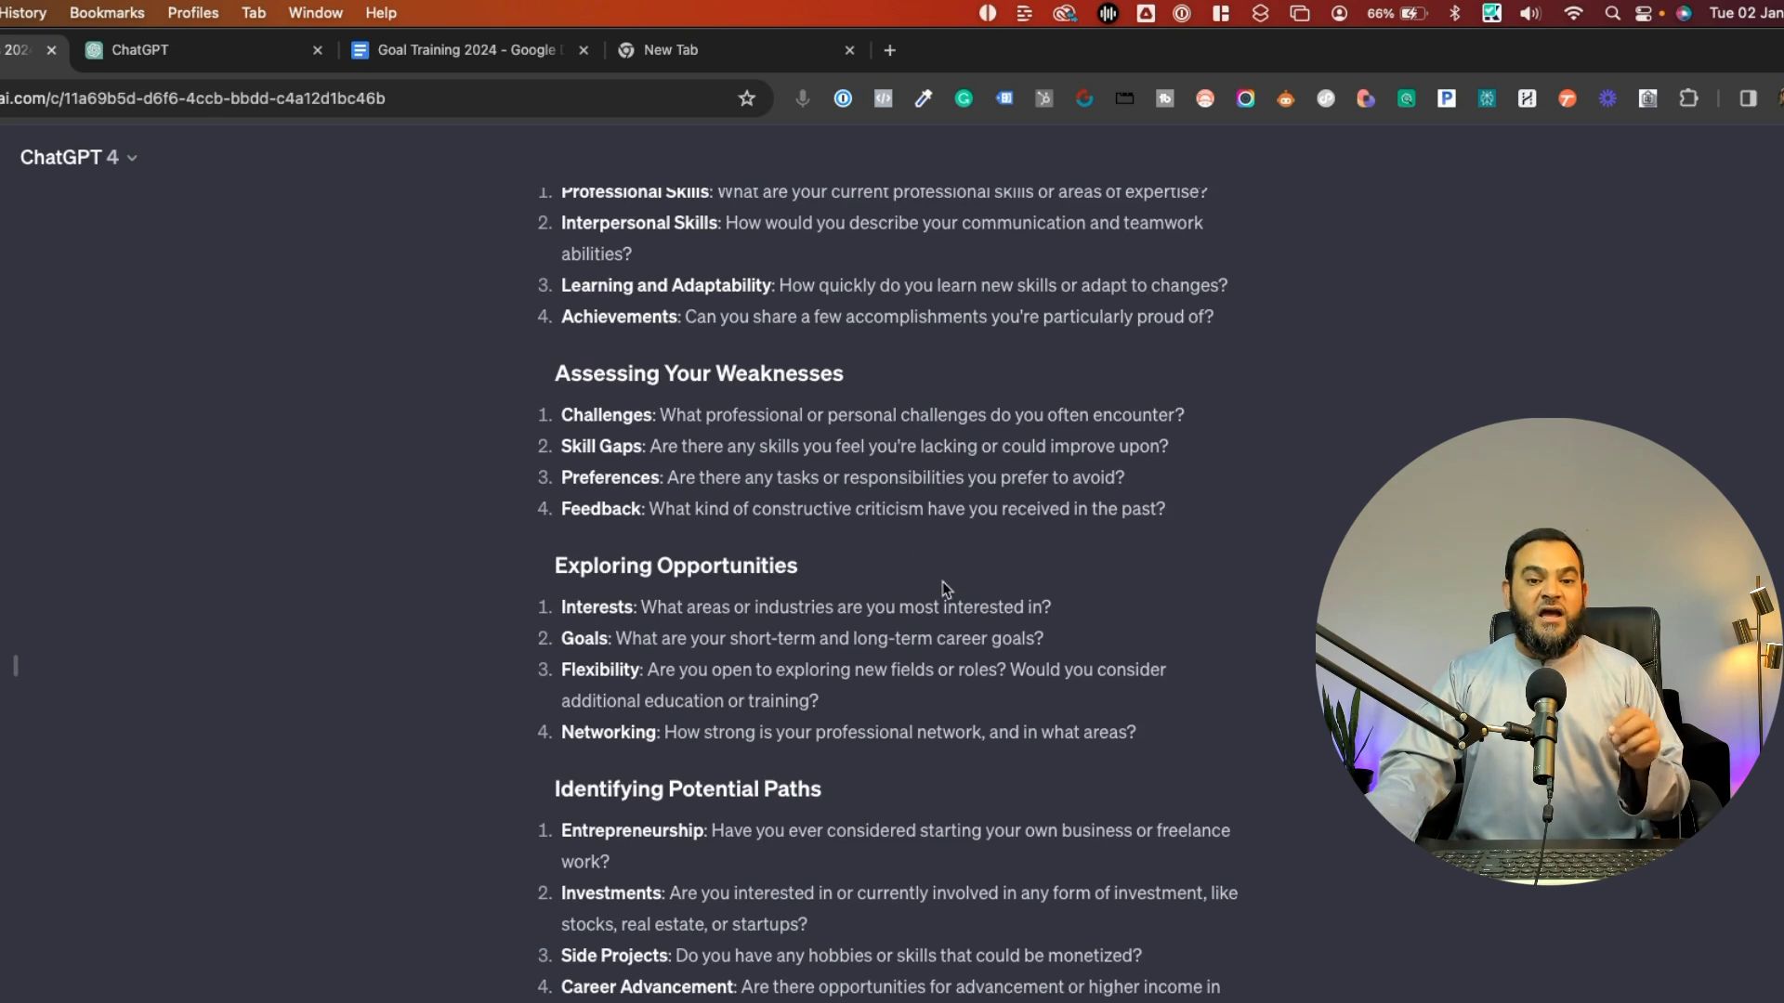
scroll(944, 586, "down", 3)
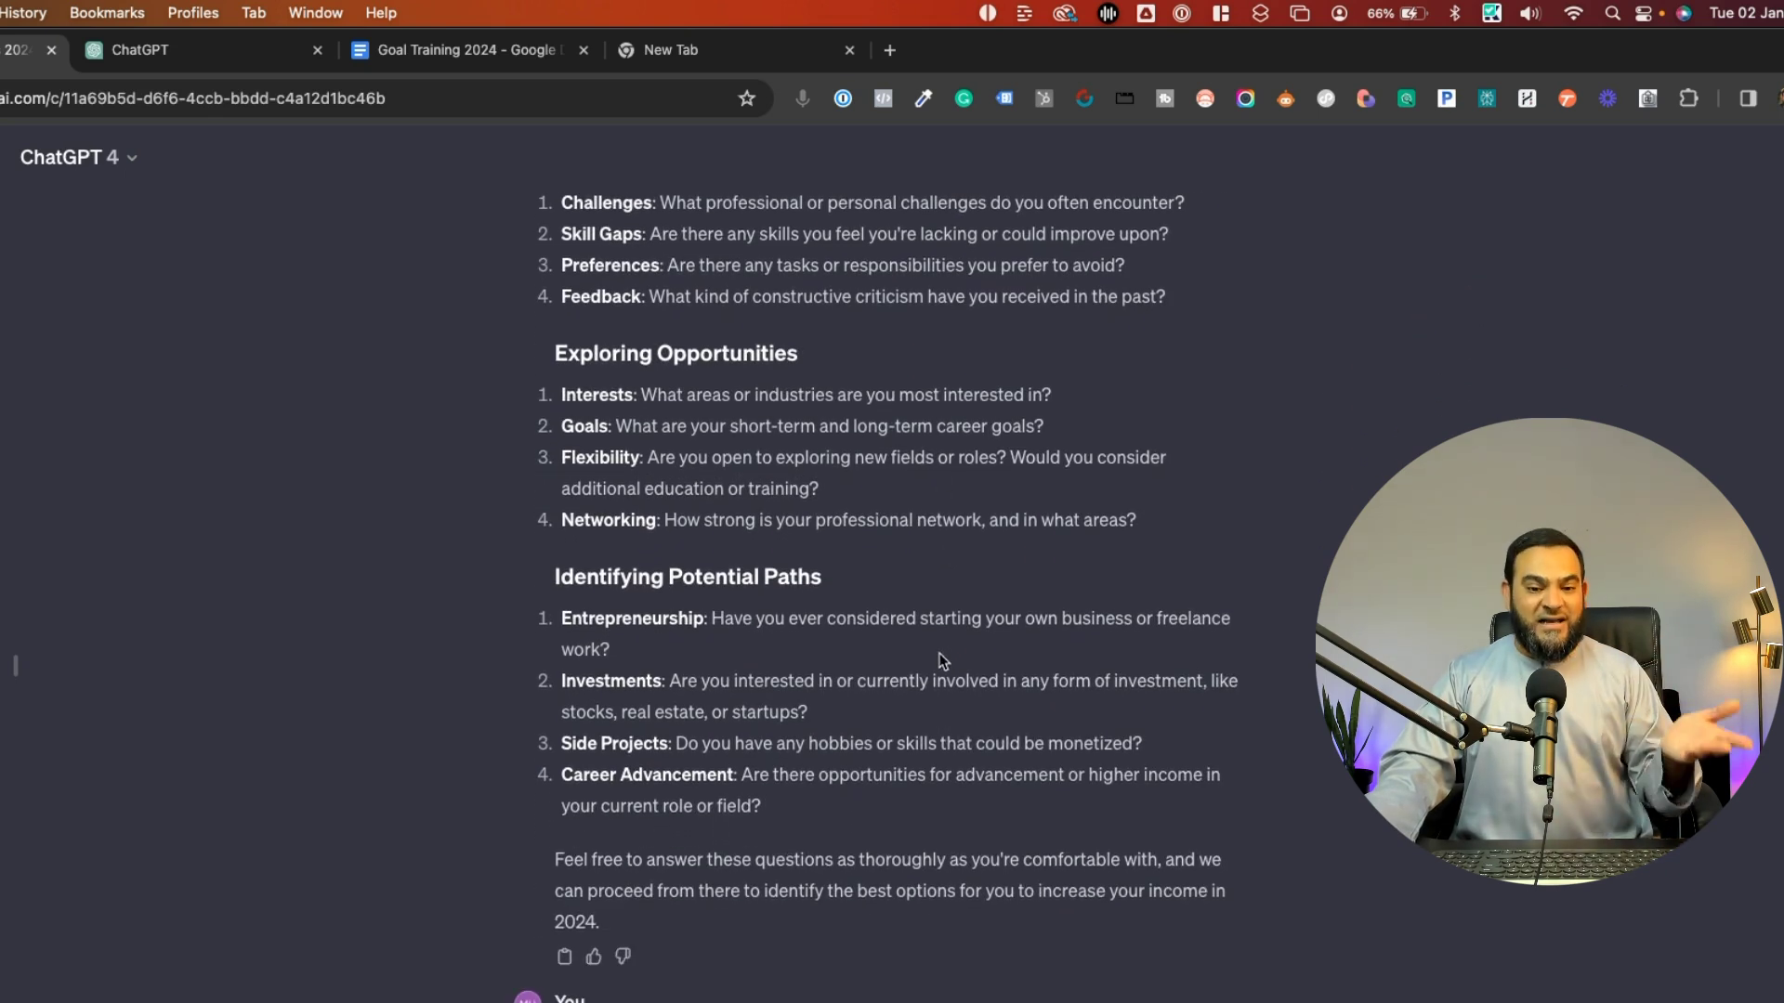
scroll(938, 641, "up", 4)
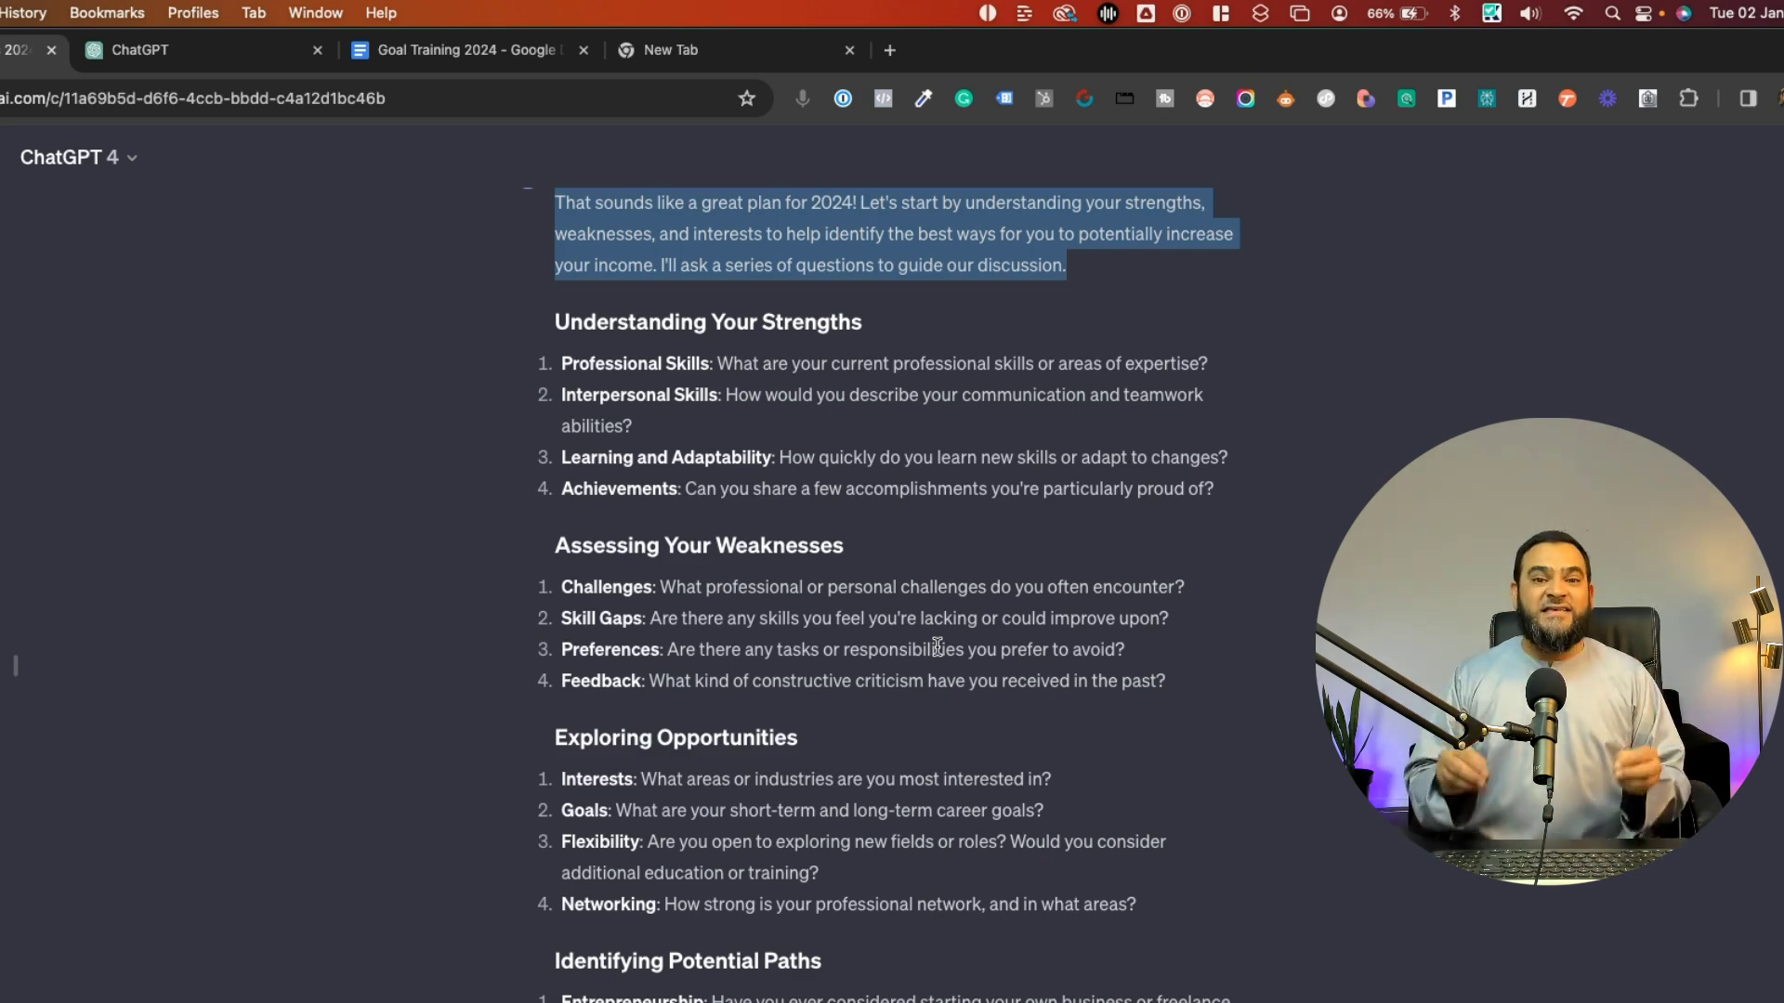
scroll(937, 647, "down", 8)
left_click(874, 776)
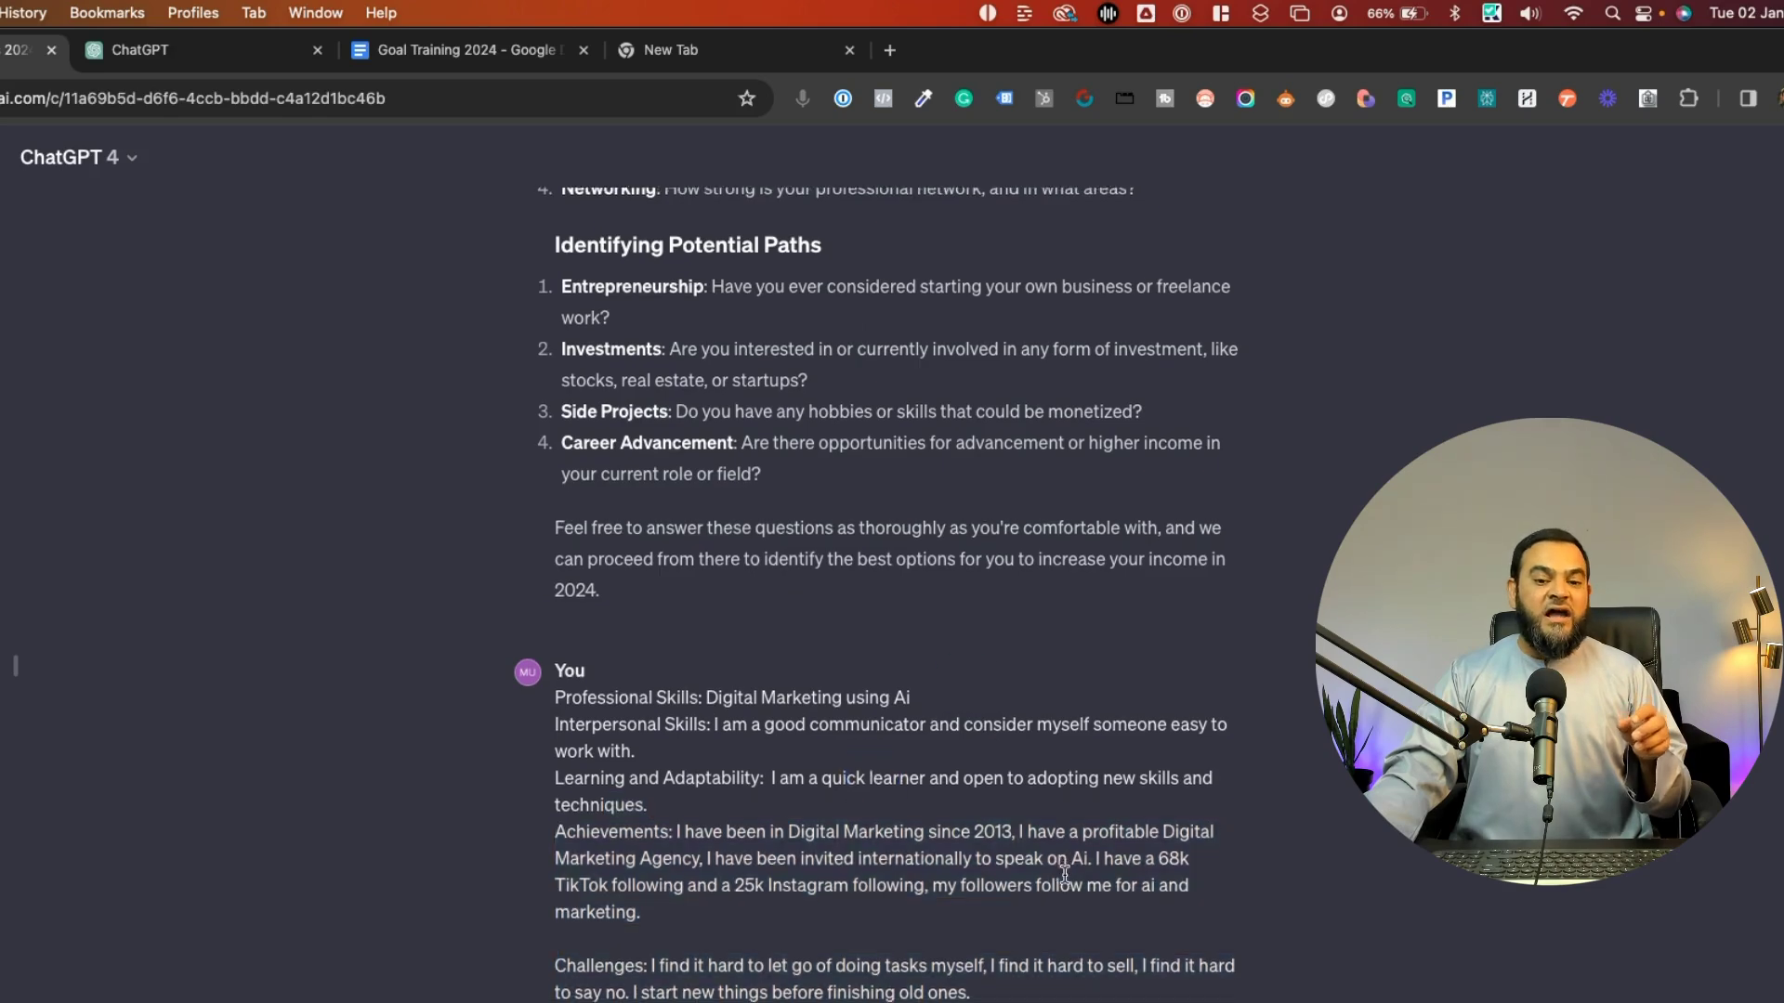
scroll(873, 776, "down", 5)
left_click_drag(655, 368, 943, 797)
scroll(943, 797, "down", 1)
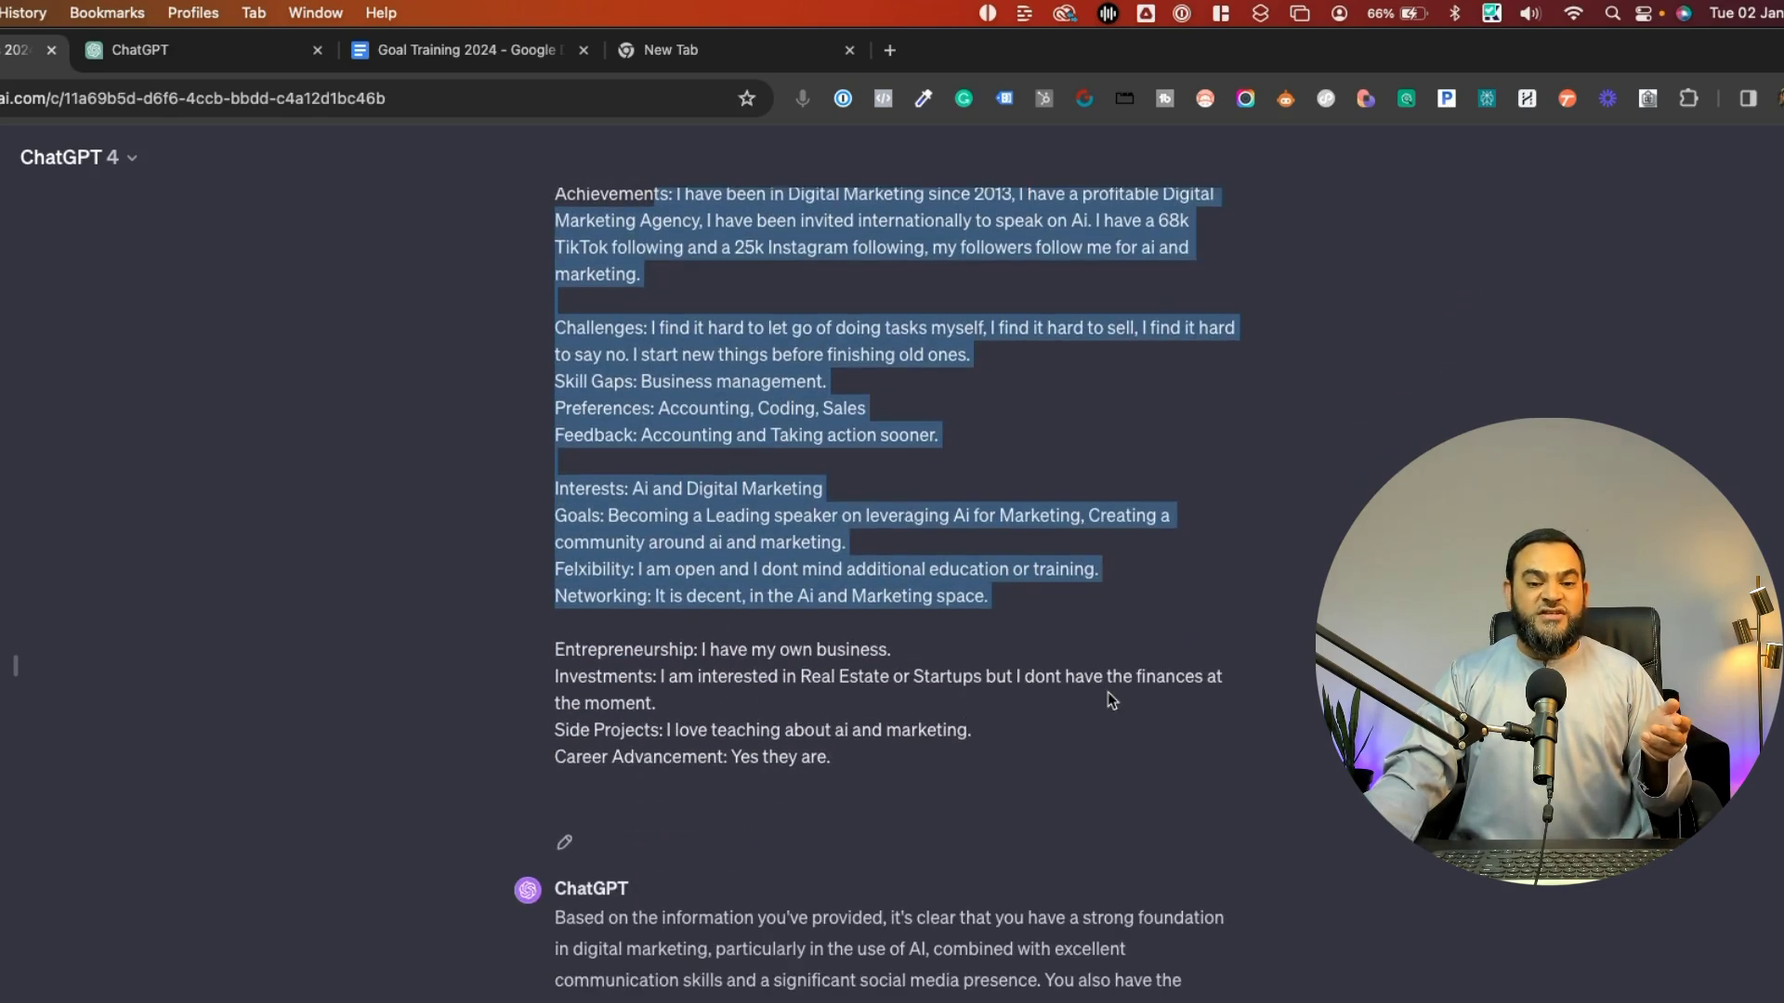
scroll(1022, 725, "down", 8)
scroll(1143, 636, "down", 1)
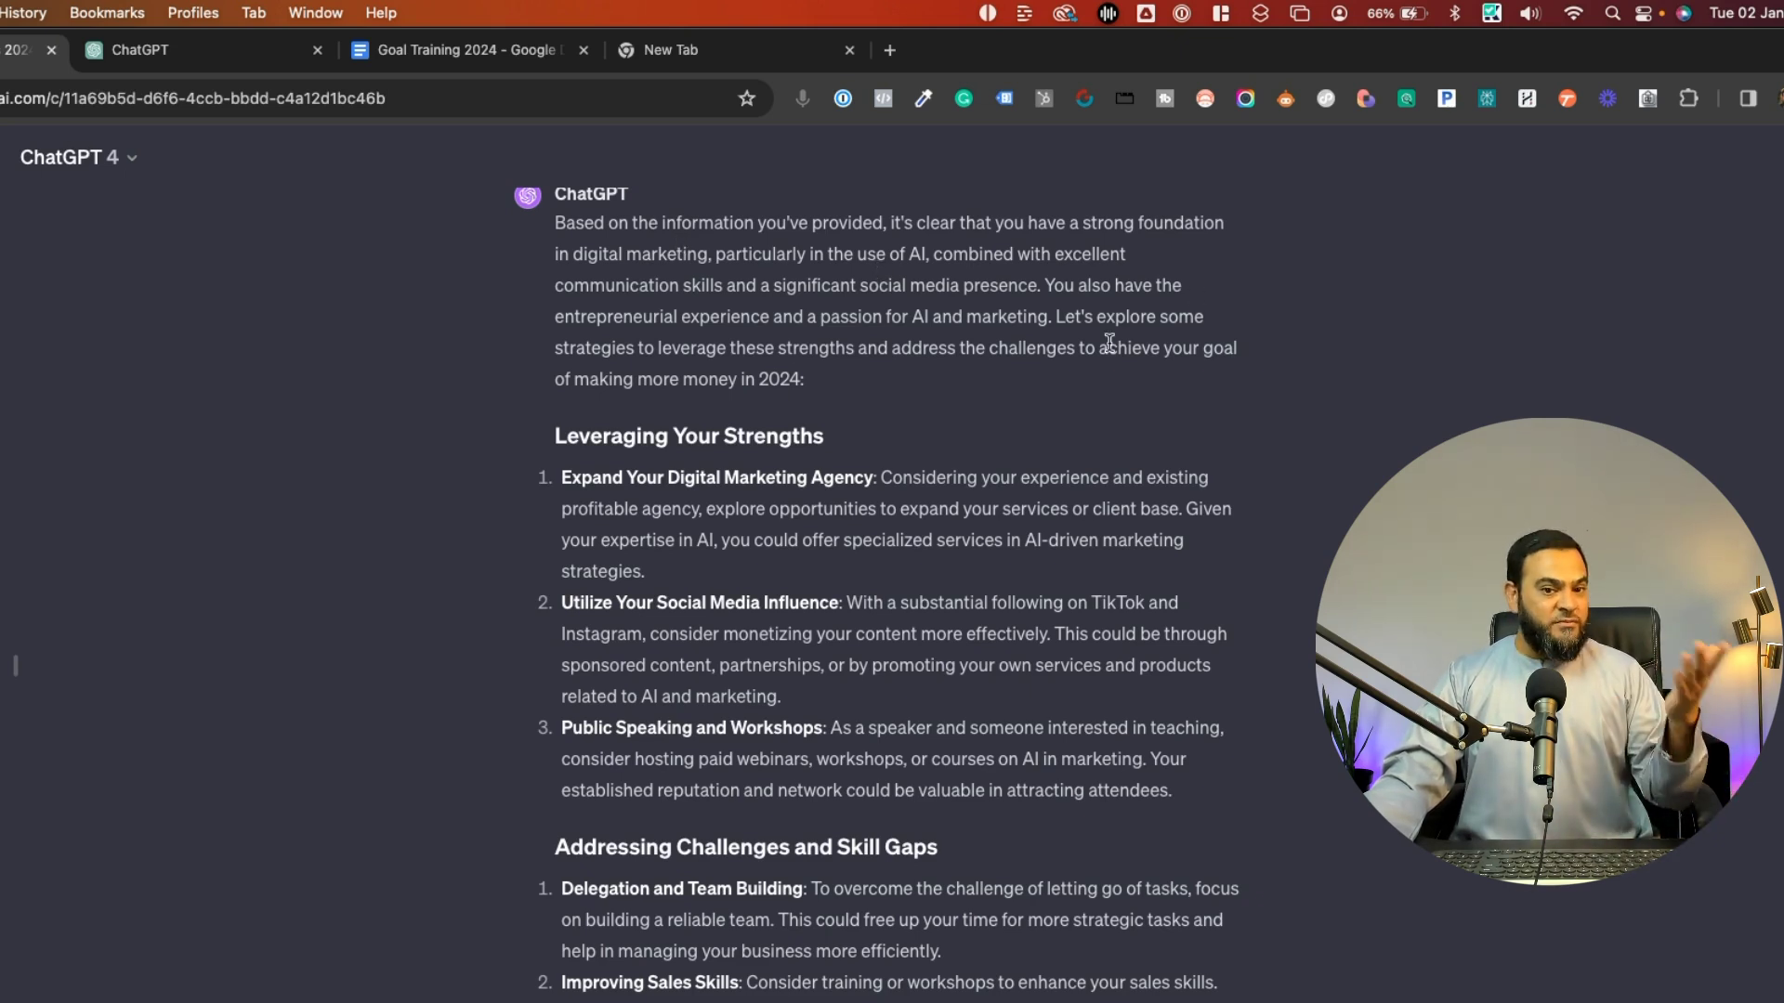
scroll(1109, 342, "up", 3)
left_click_drag(591, 682, 788, 836)
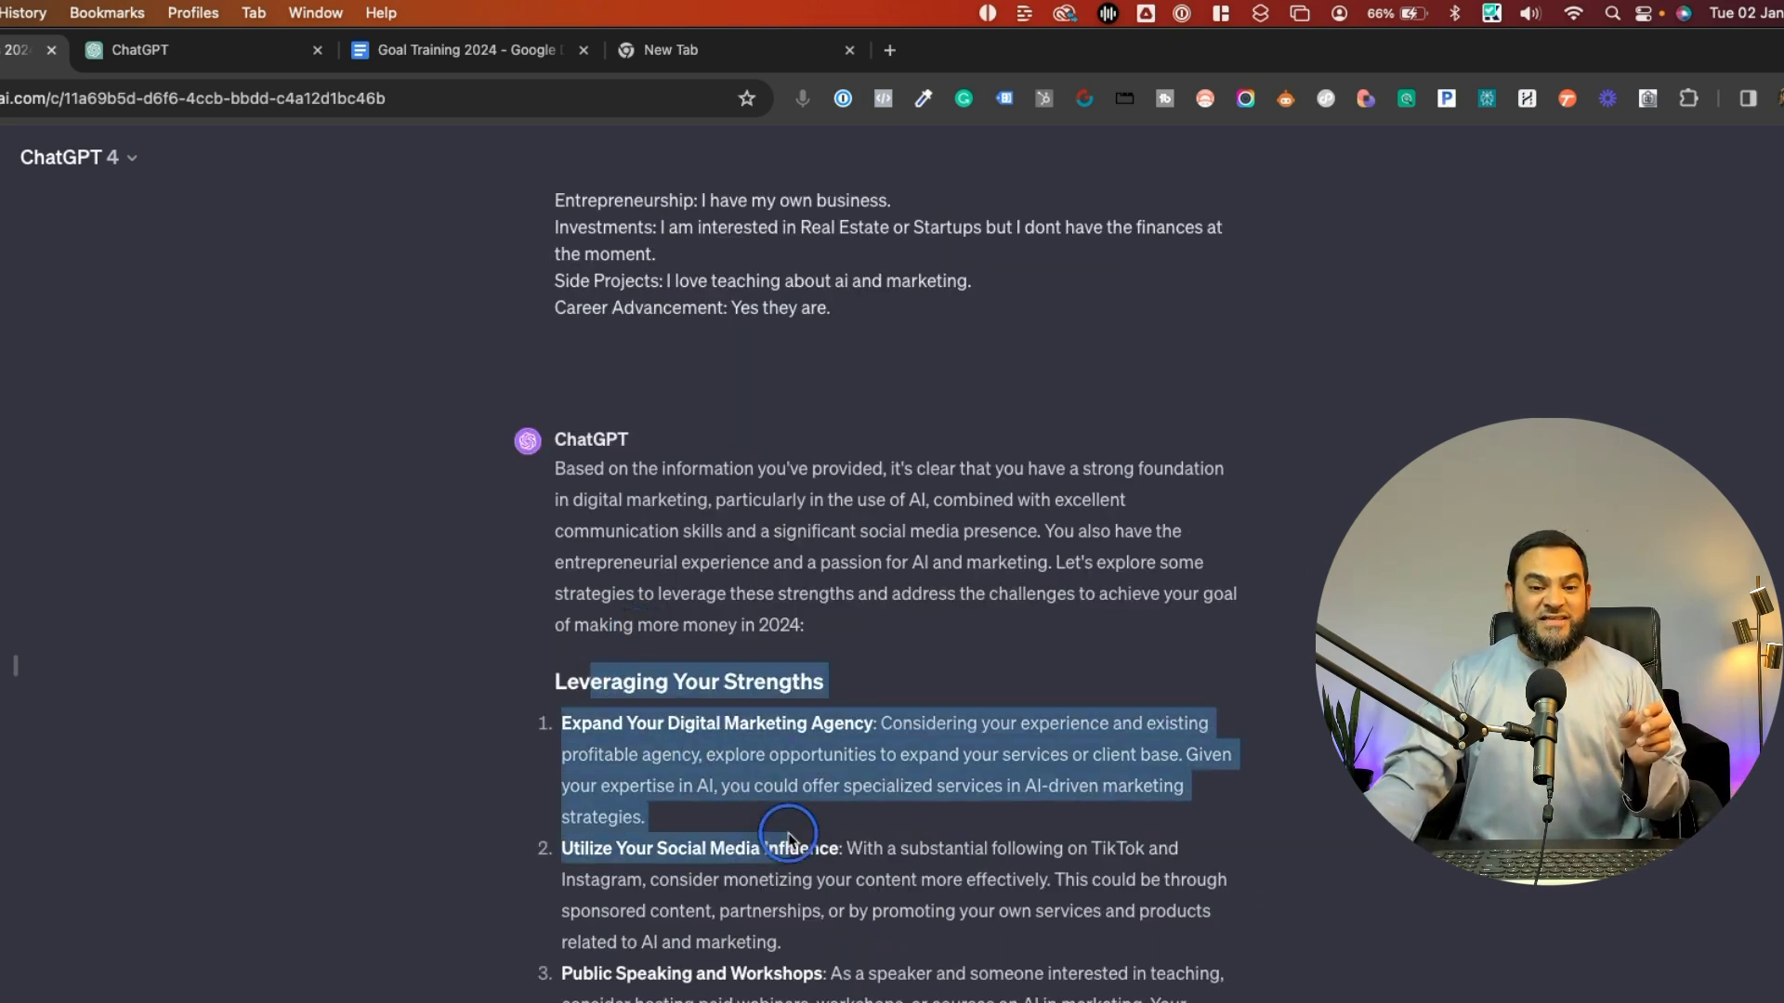
scroll(929, 817, "down", 10)
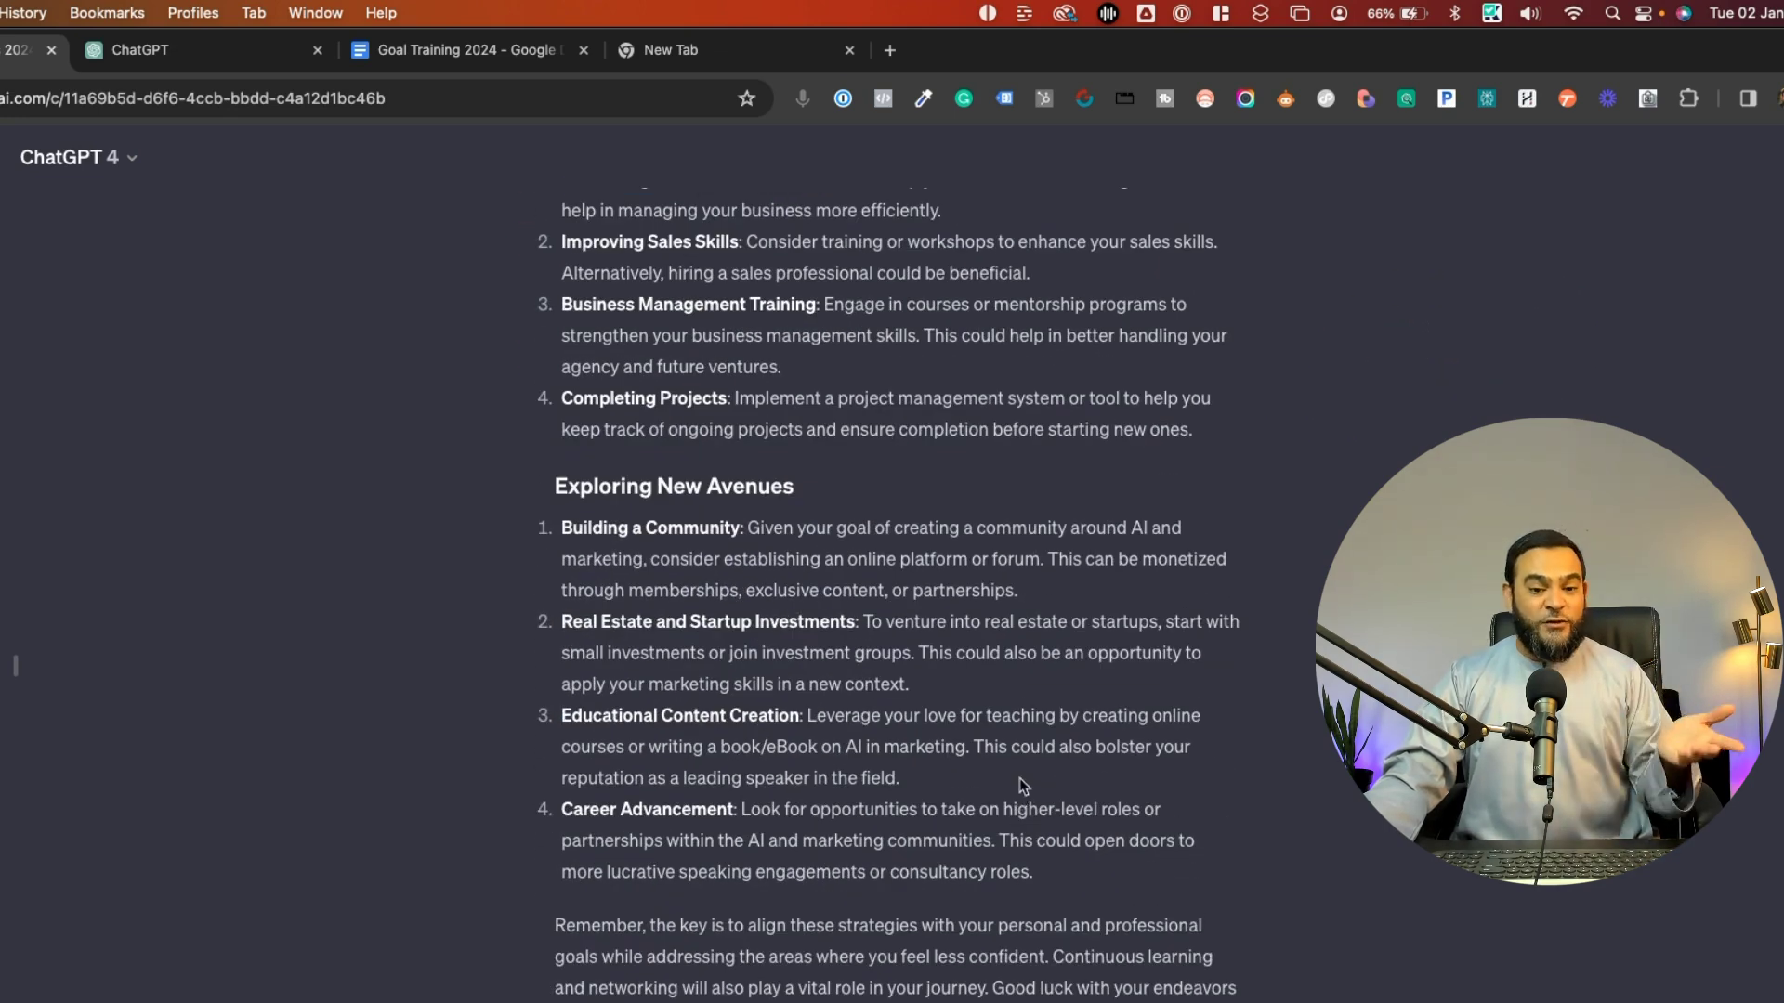
scroll(1022, 785, "down", 4)
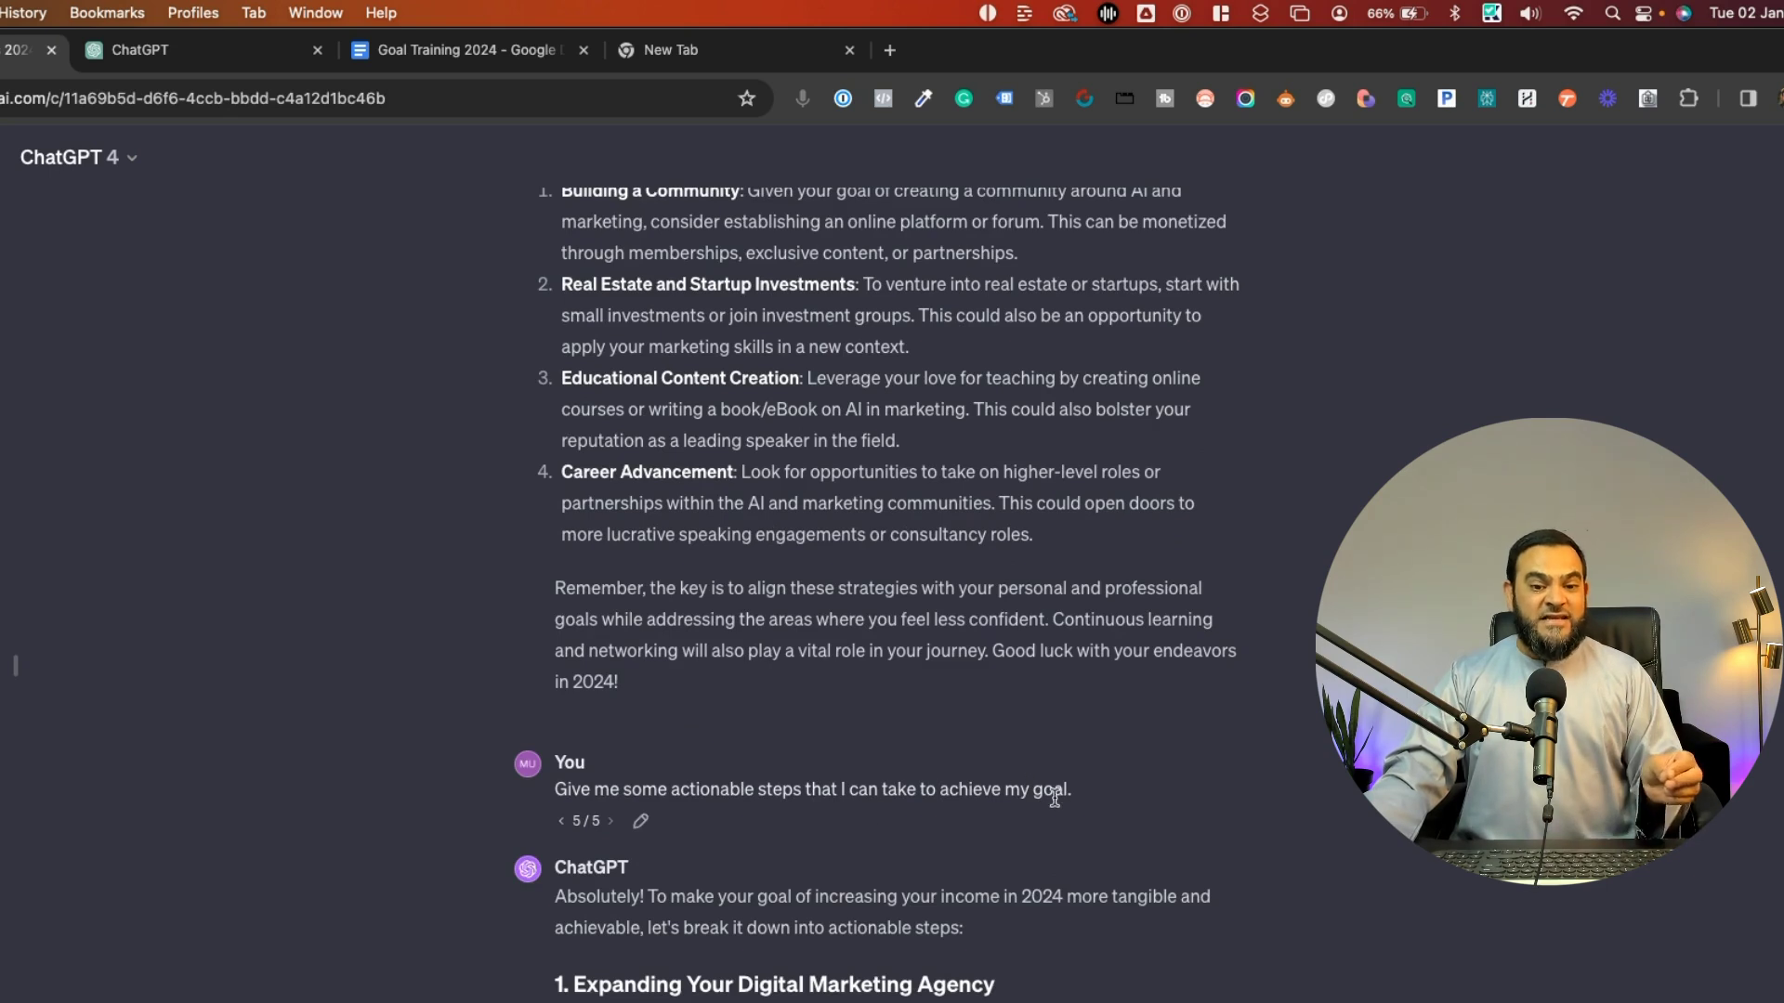
triple_click(869, 790)
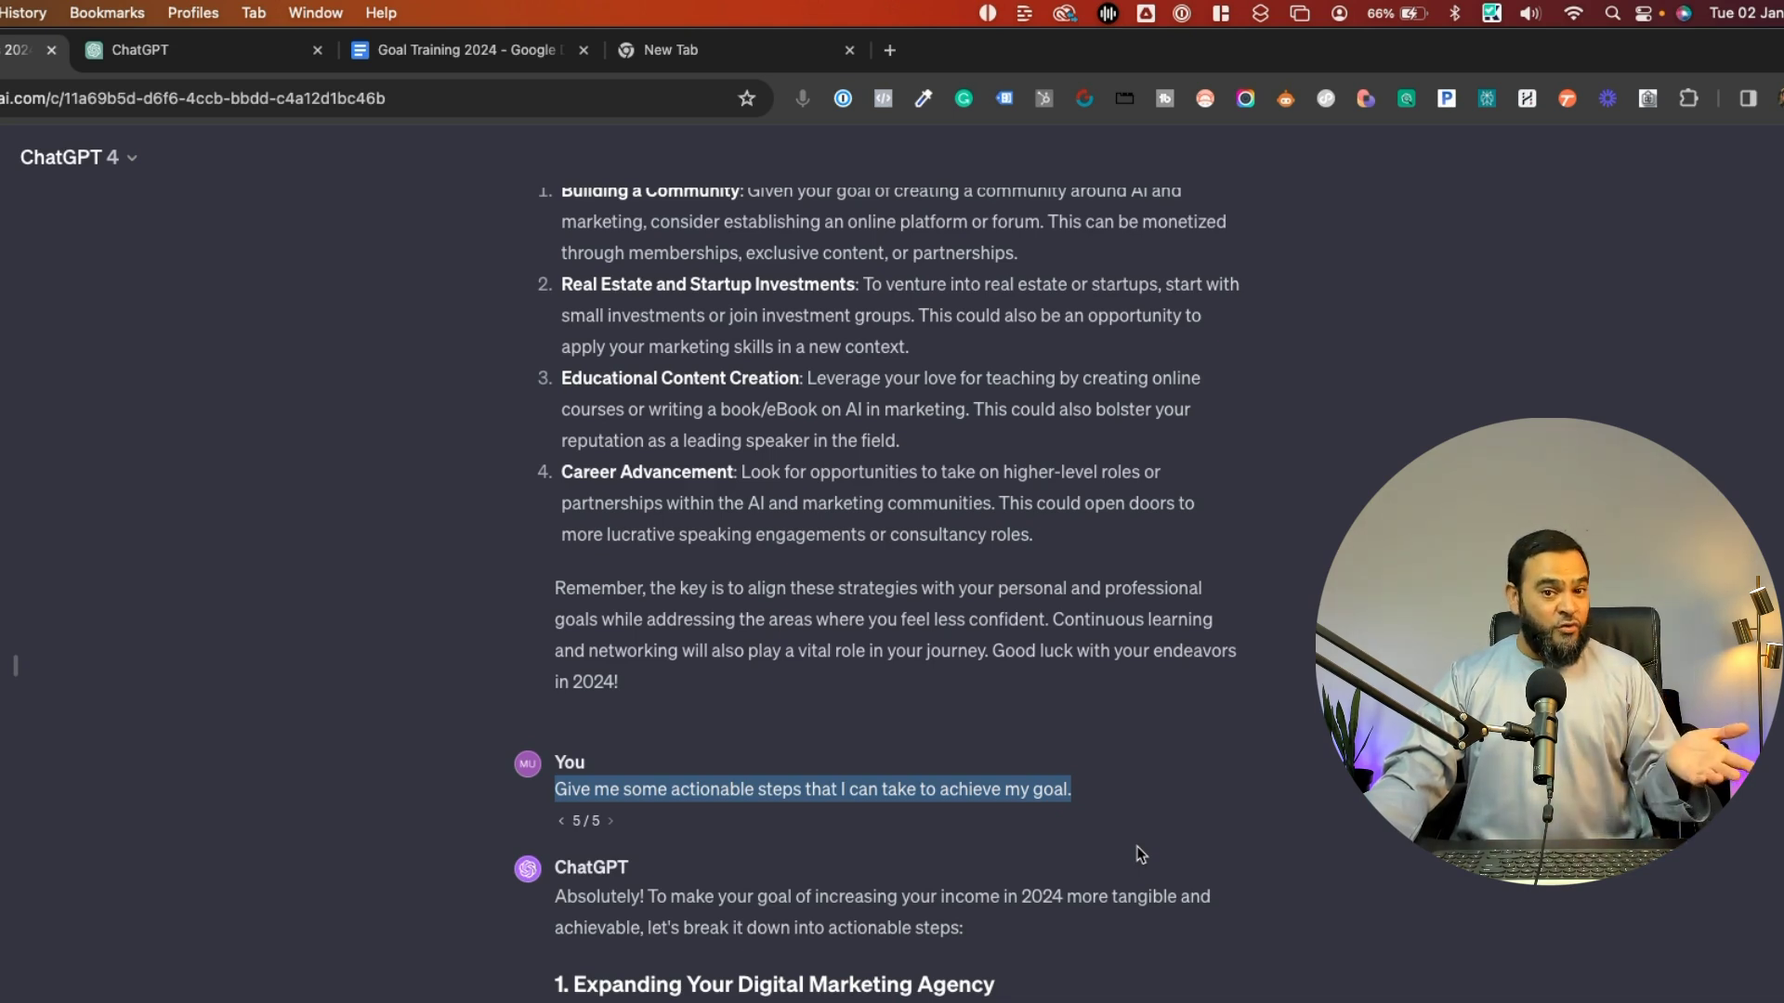
scroll(929, 789, "down", 2)
left_click(757, 690)
triple_click(783, 689)
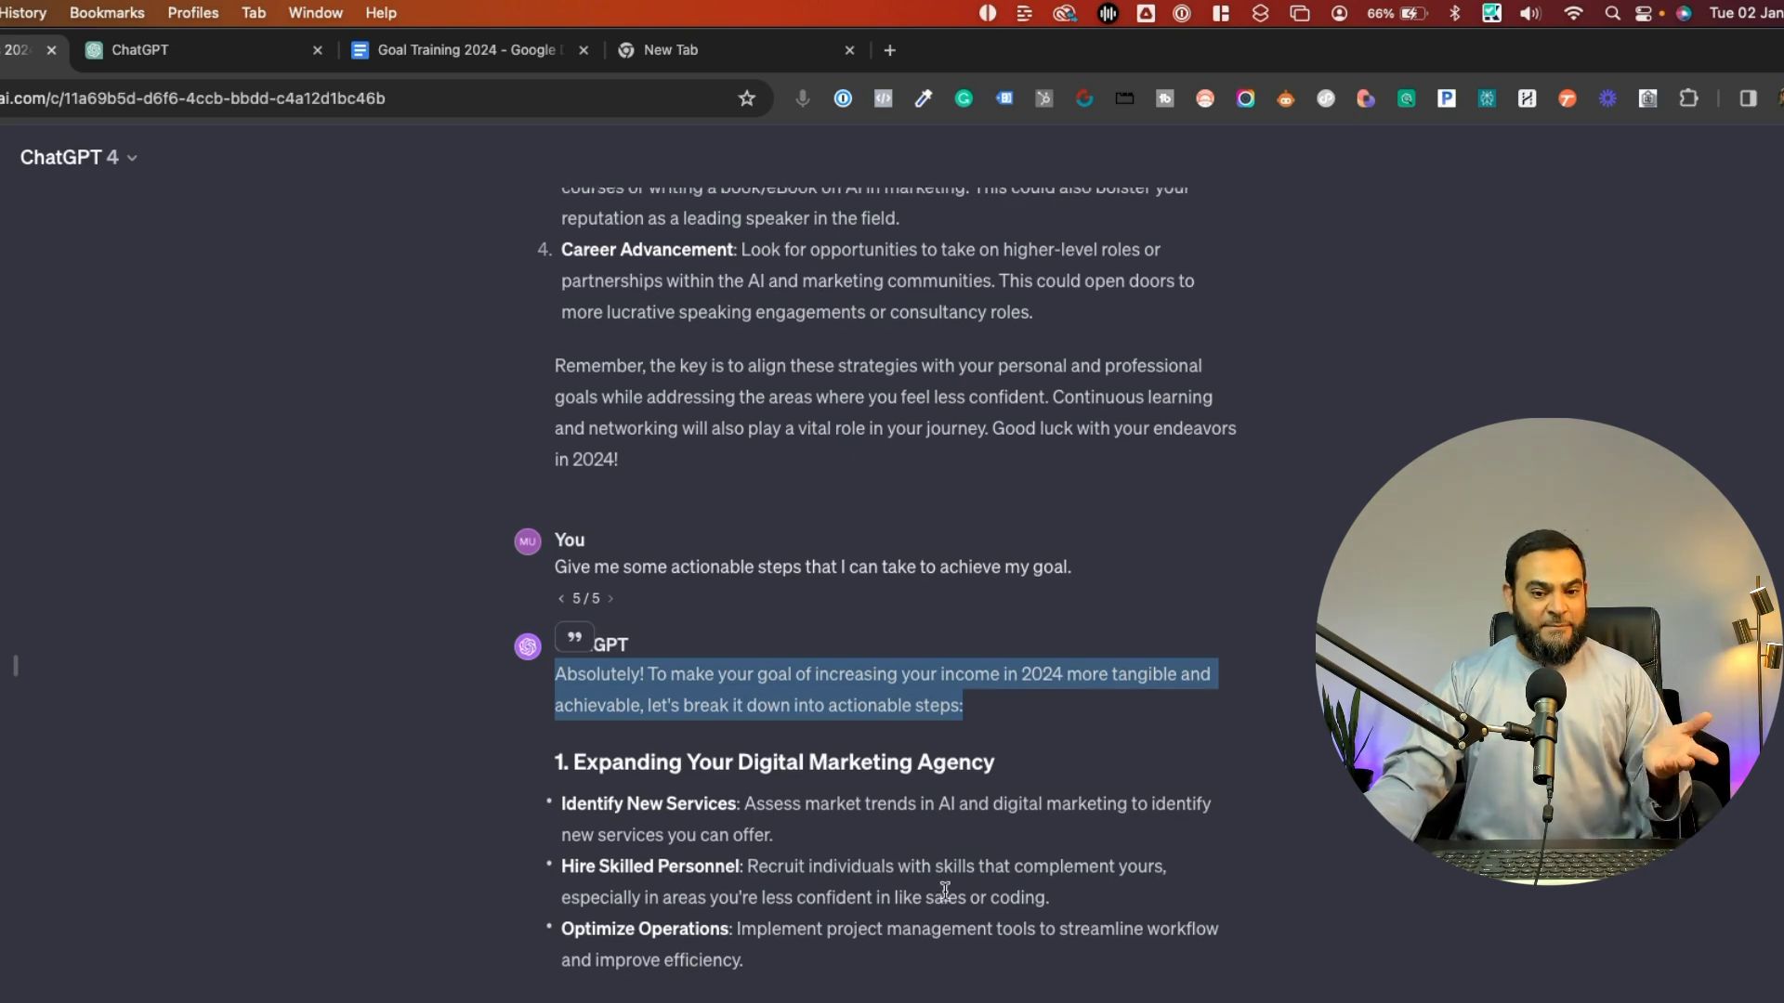
scroll(1202, 930, "down", 5)
left_click_drag(587, 373, 799, 777)
scroll(794, 762, "down", 5)
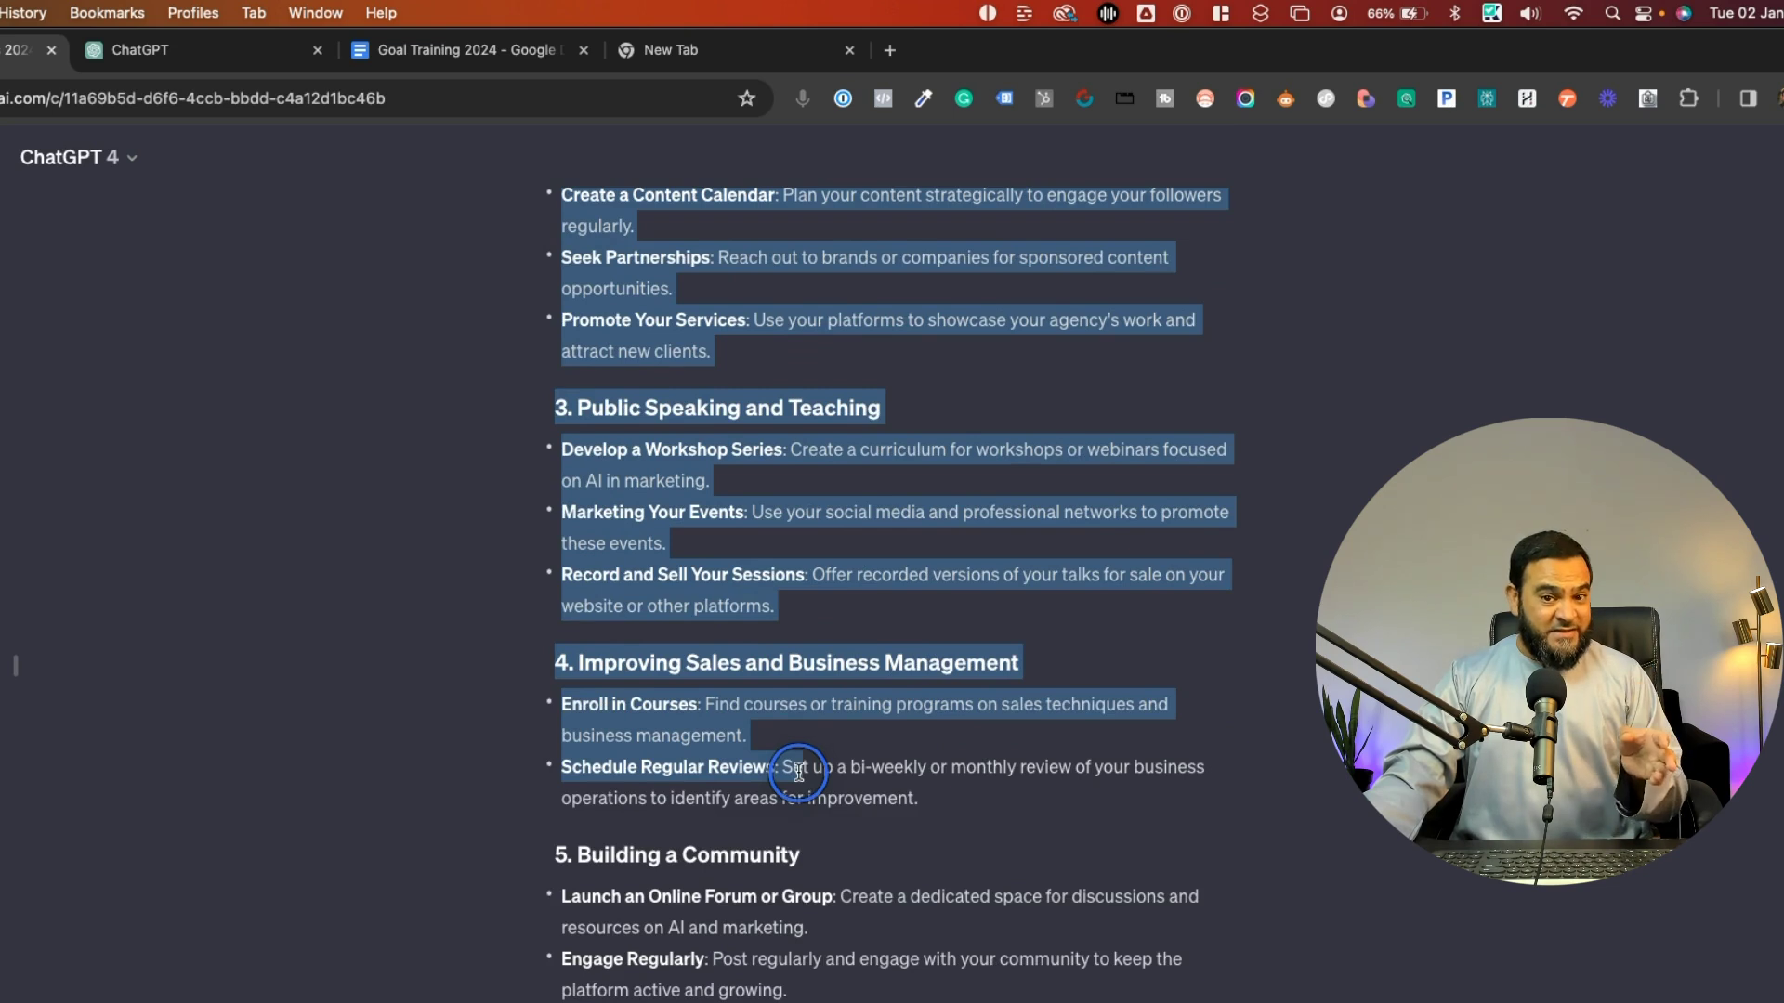
scroll(799, 771, "down", 5)
scroll(913, 617, "down", 3)
left_click_drag(799, 771, 913, 741)
scroll(913, 740, "down", 3)
scroll(912, 741, "down", 3)
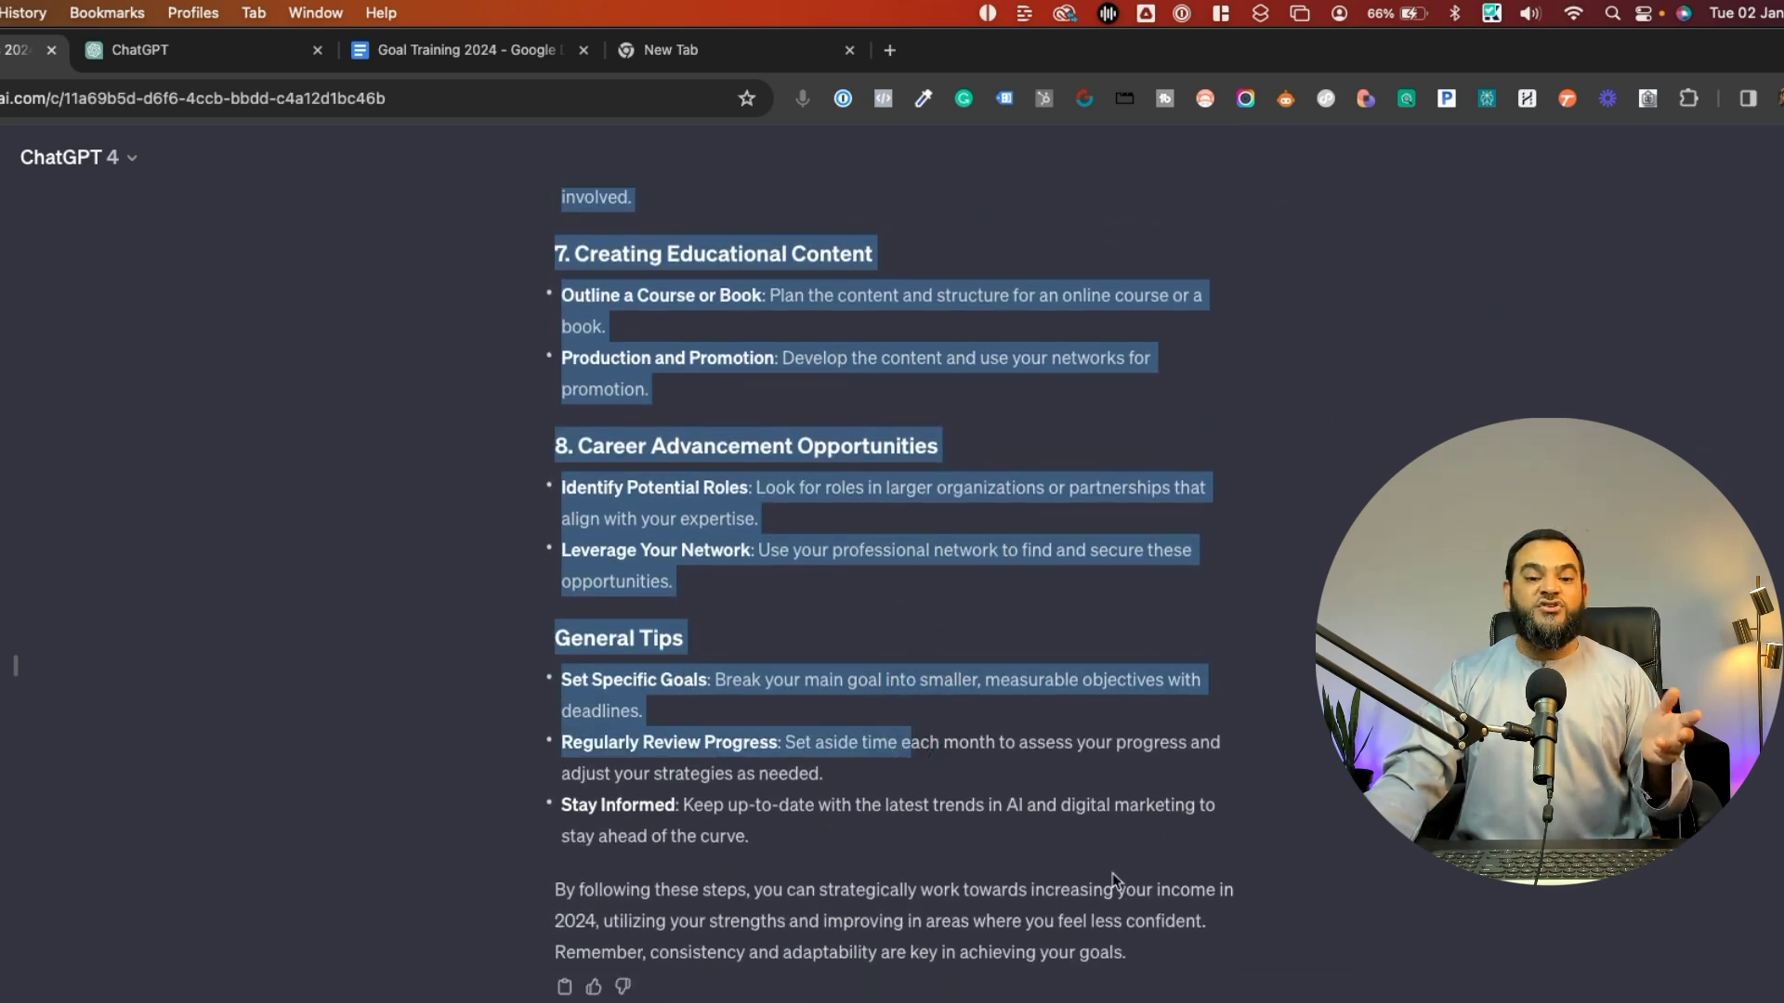
left_click(1186, 891)
scroll(708, 856, "down", 2)
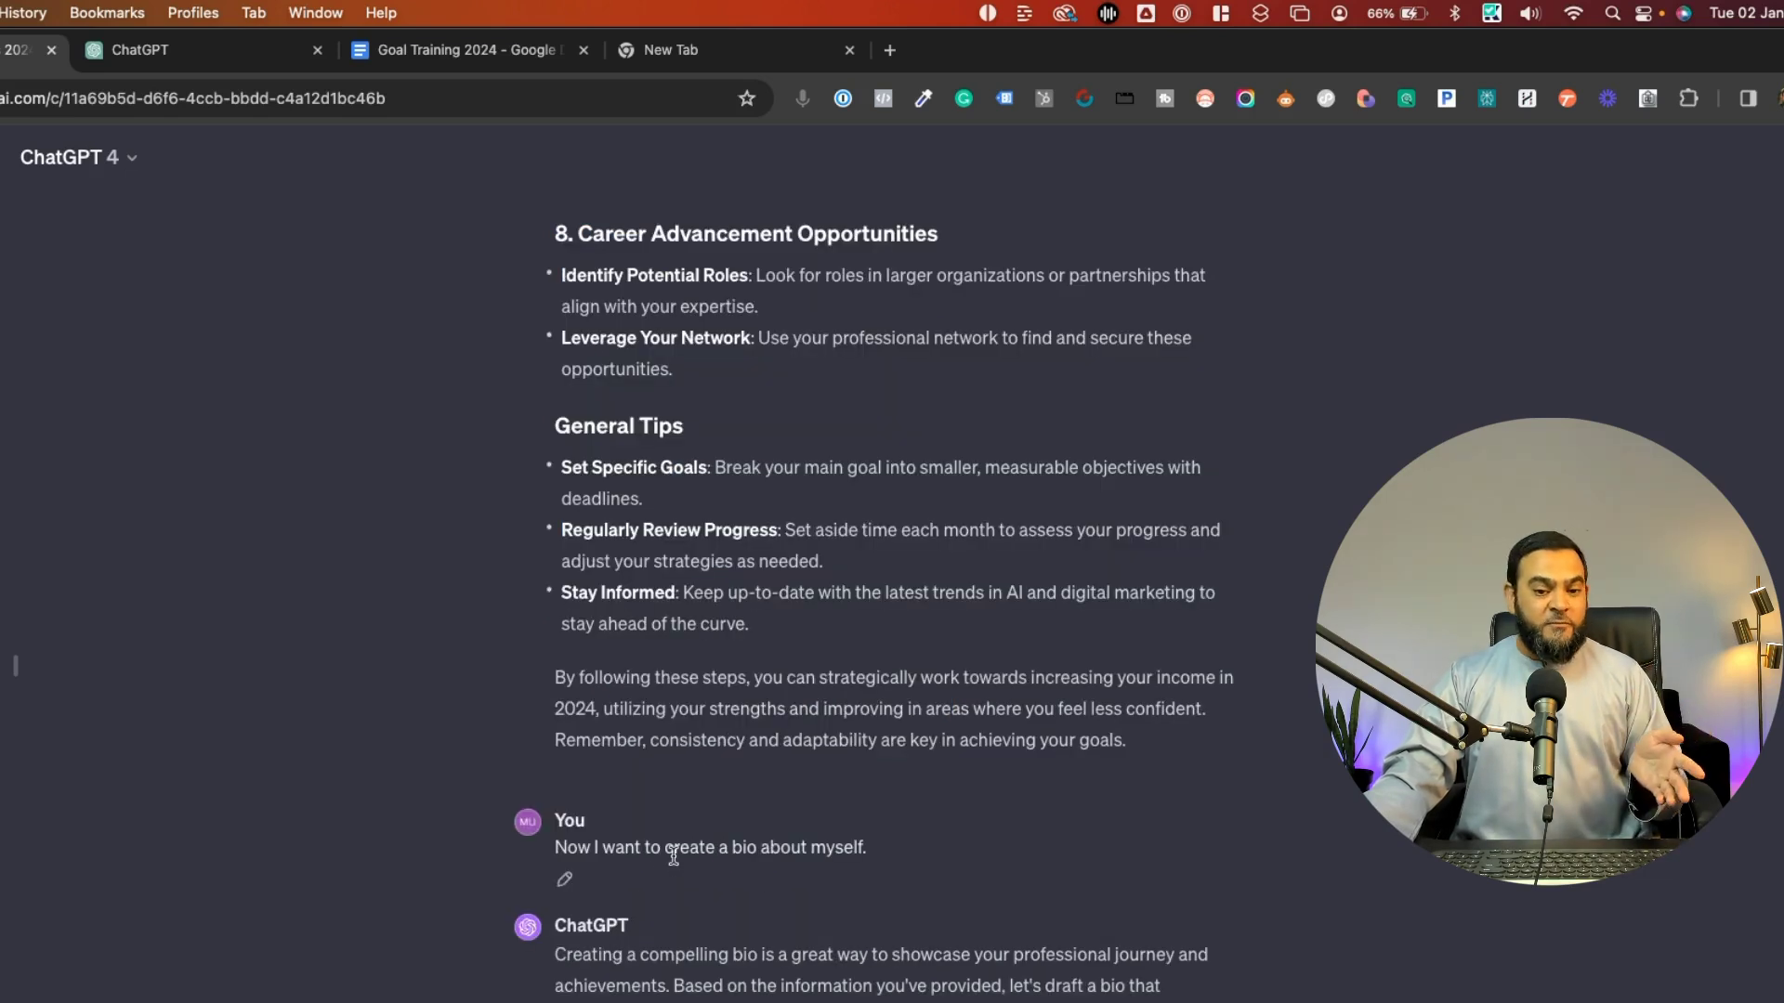
triple_click(673, 856)
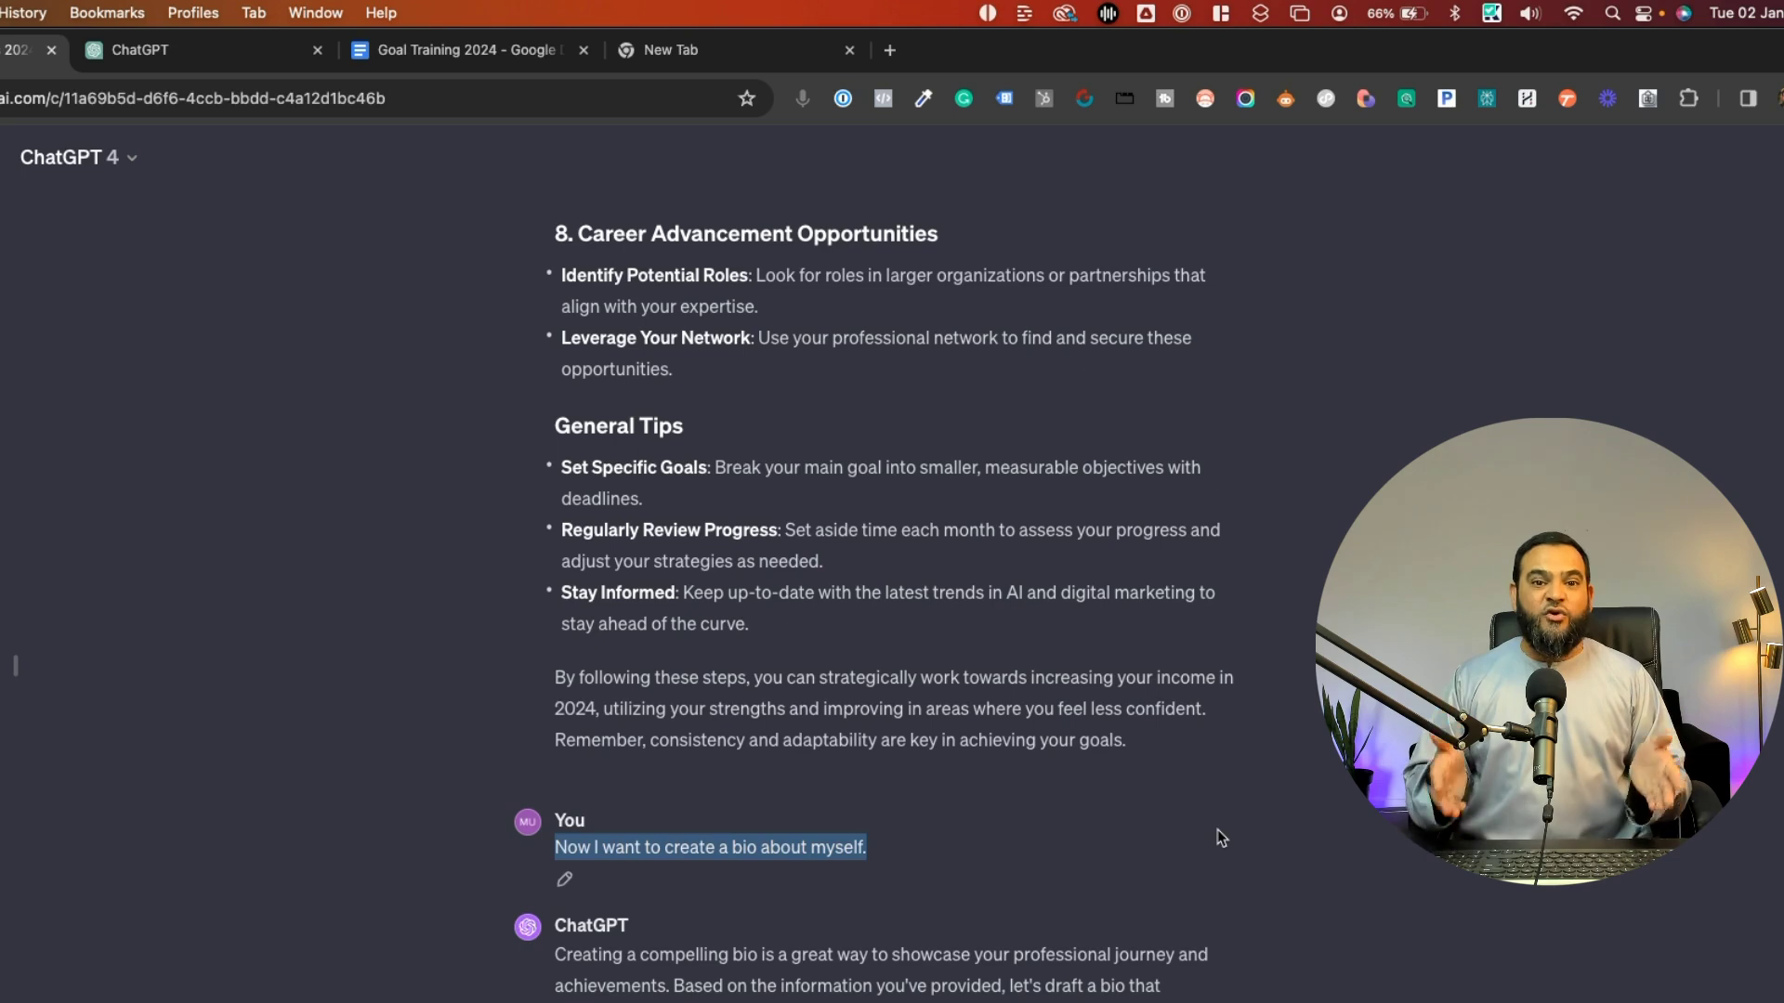
scroll(1221, 838, "down", 5)
triple_click(685, 589)
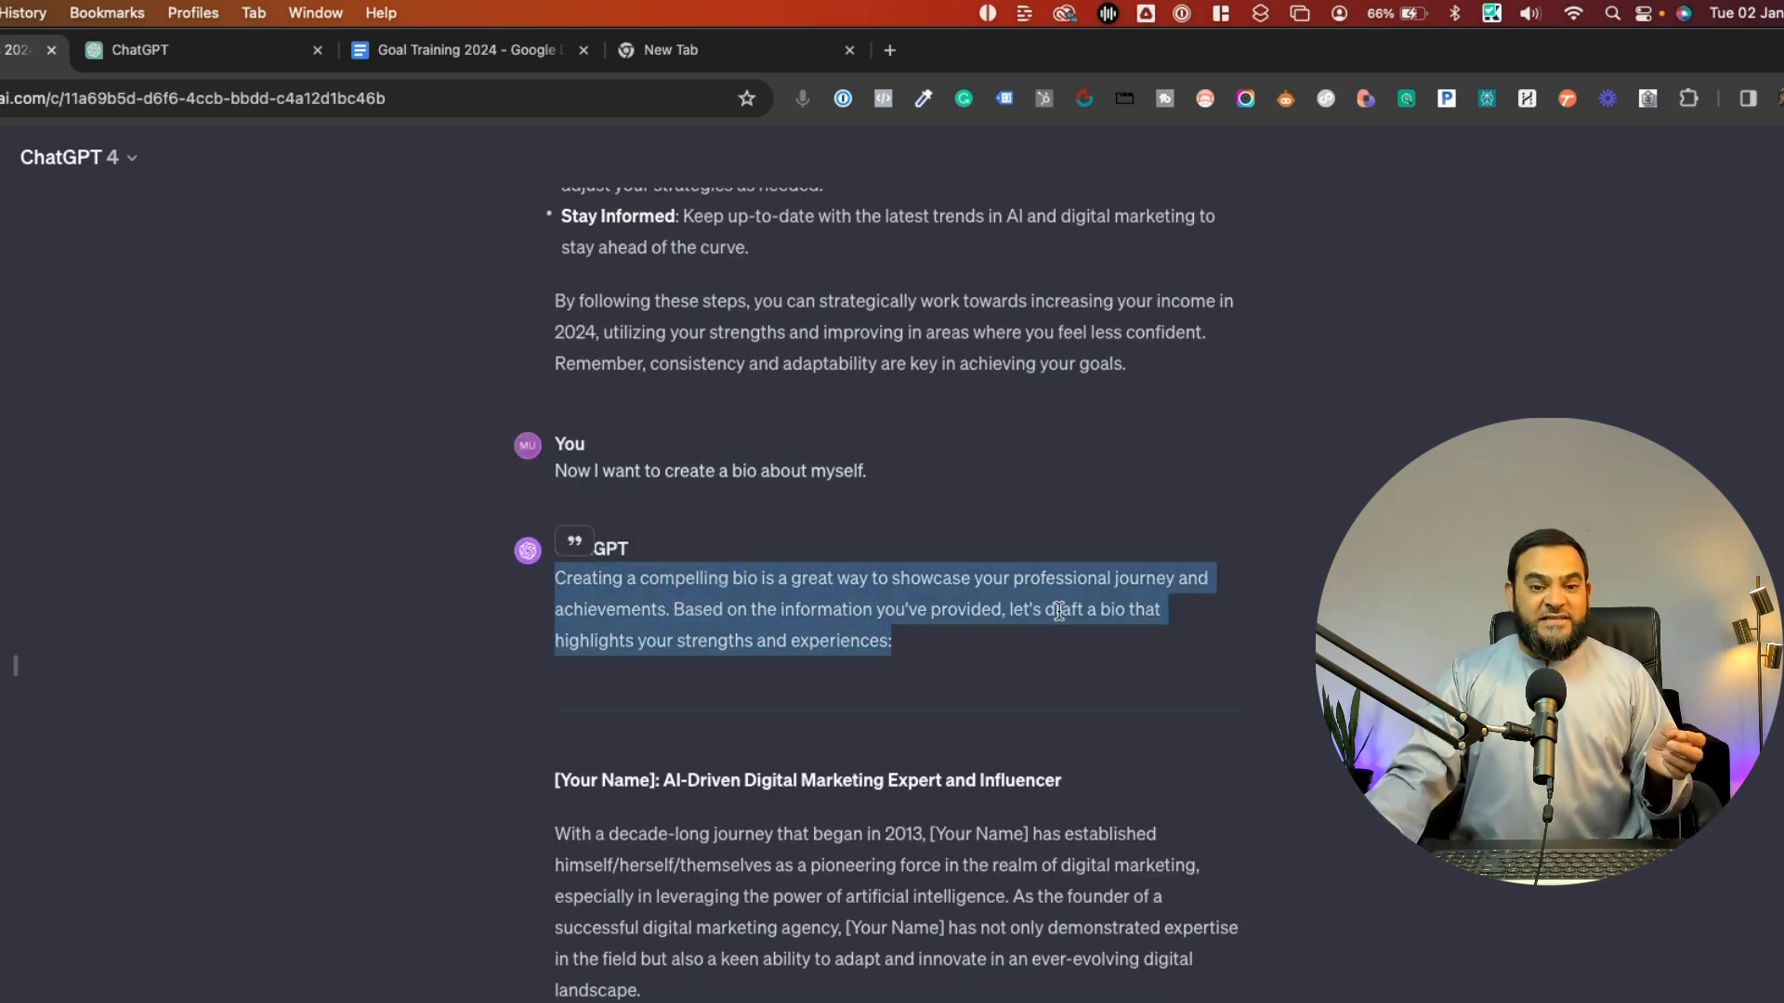
left_click(1118, 643)
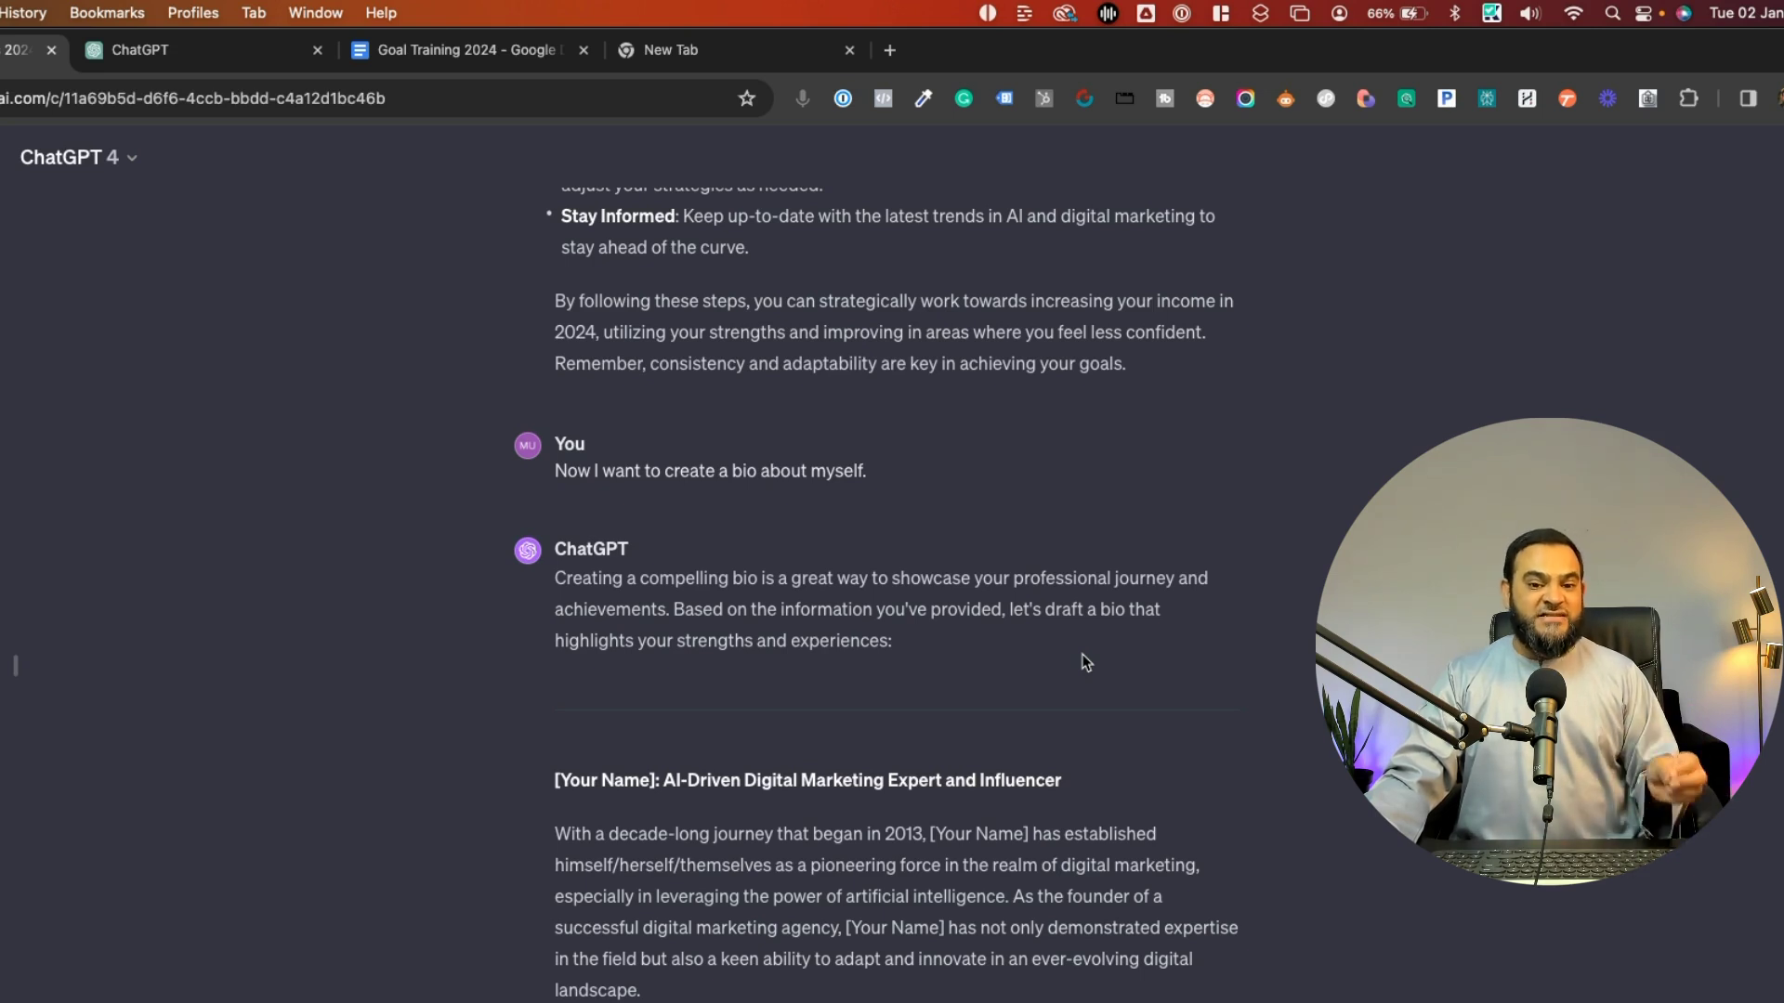
scroll(873, 650, "down", 3)
scroll(883, 631, "down", 2)
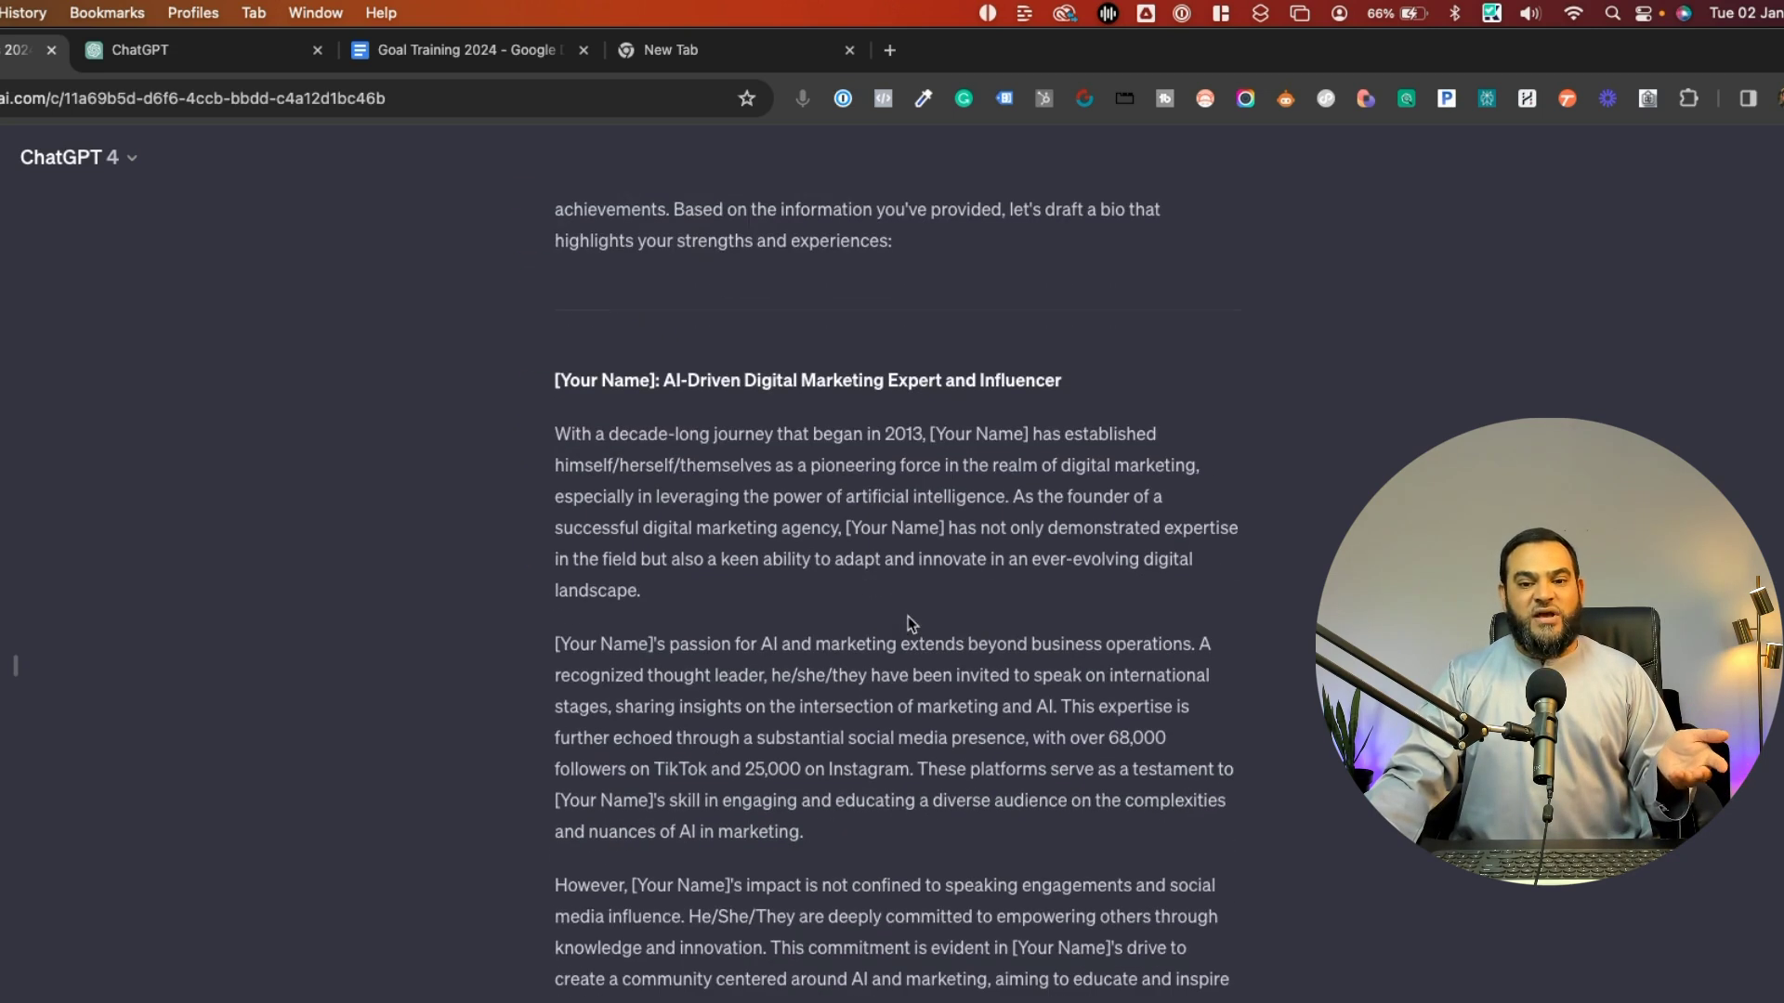
scroll(894, 610, "down", 5)
scroll(895, 609, "down", 5)
scroll(957, 650, "up", 2)
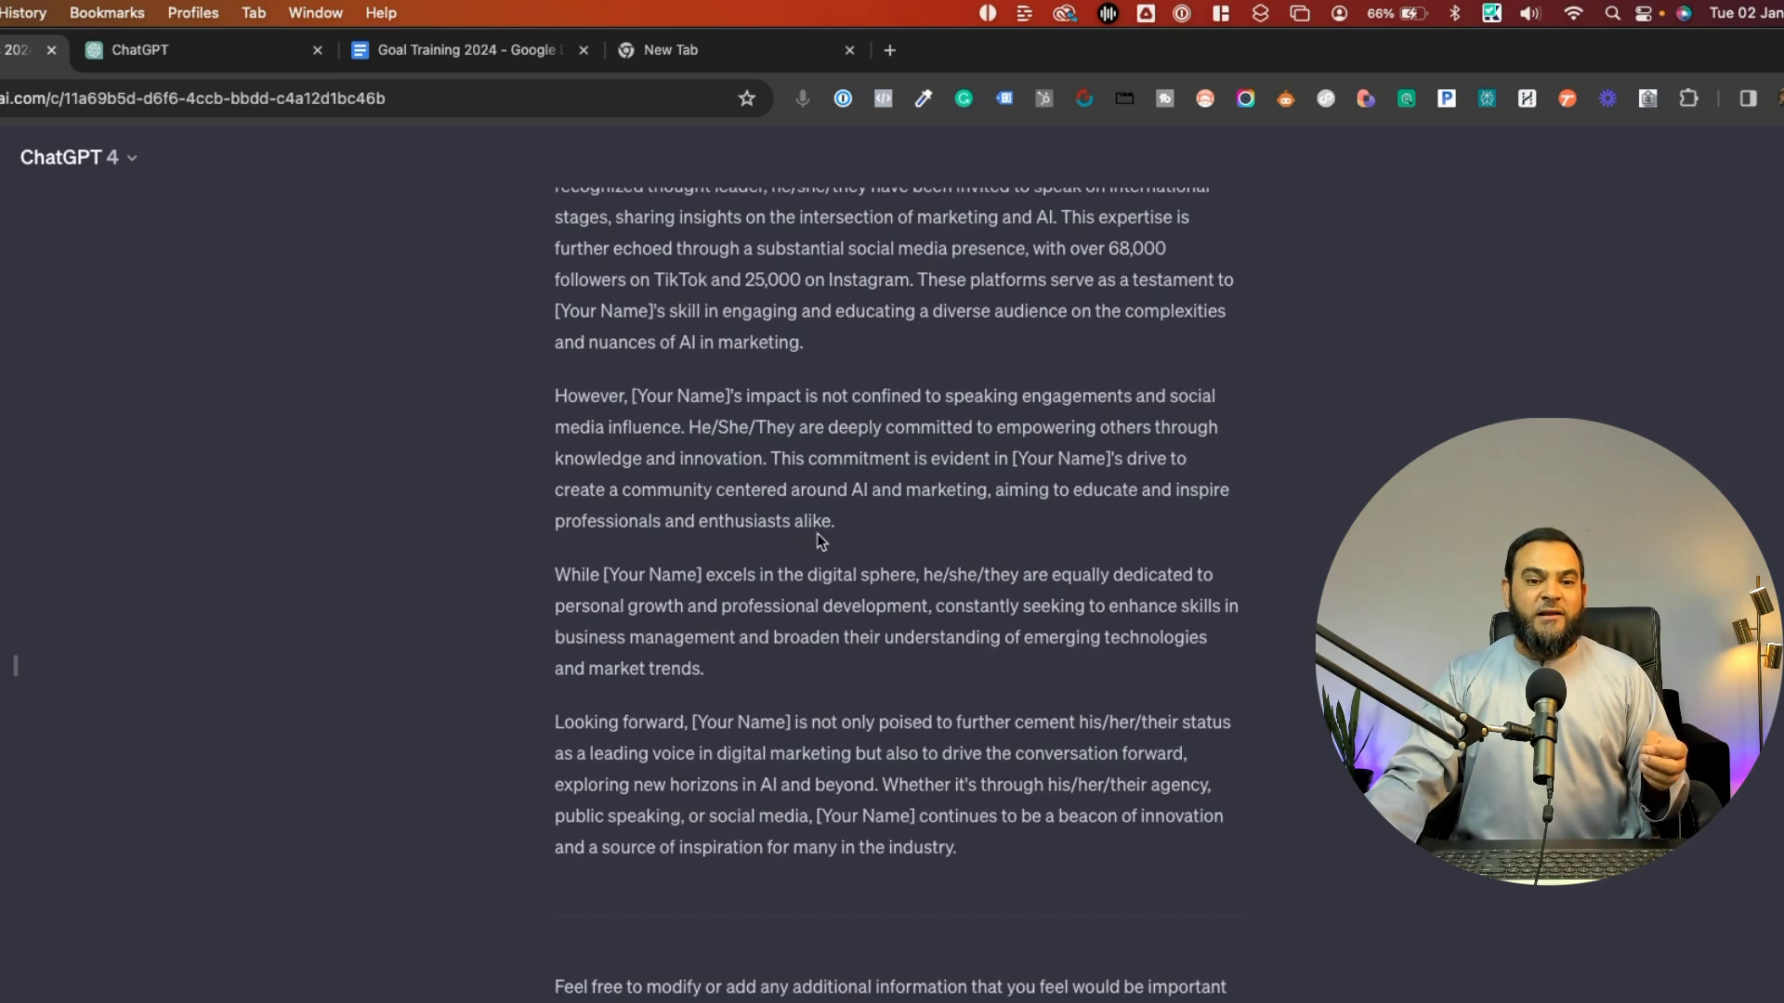
scroll(883, 594, "down", 5)
scroll(823, 532, "up", 10)
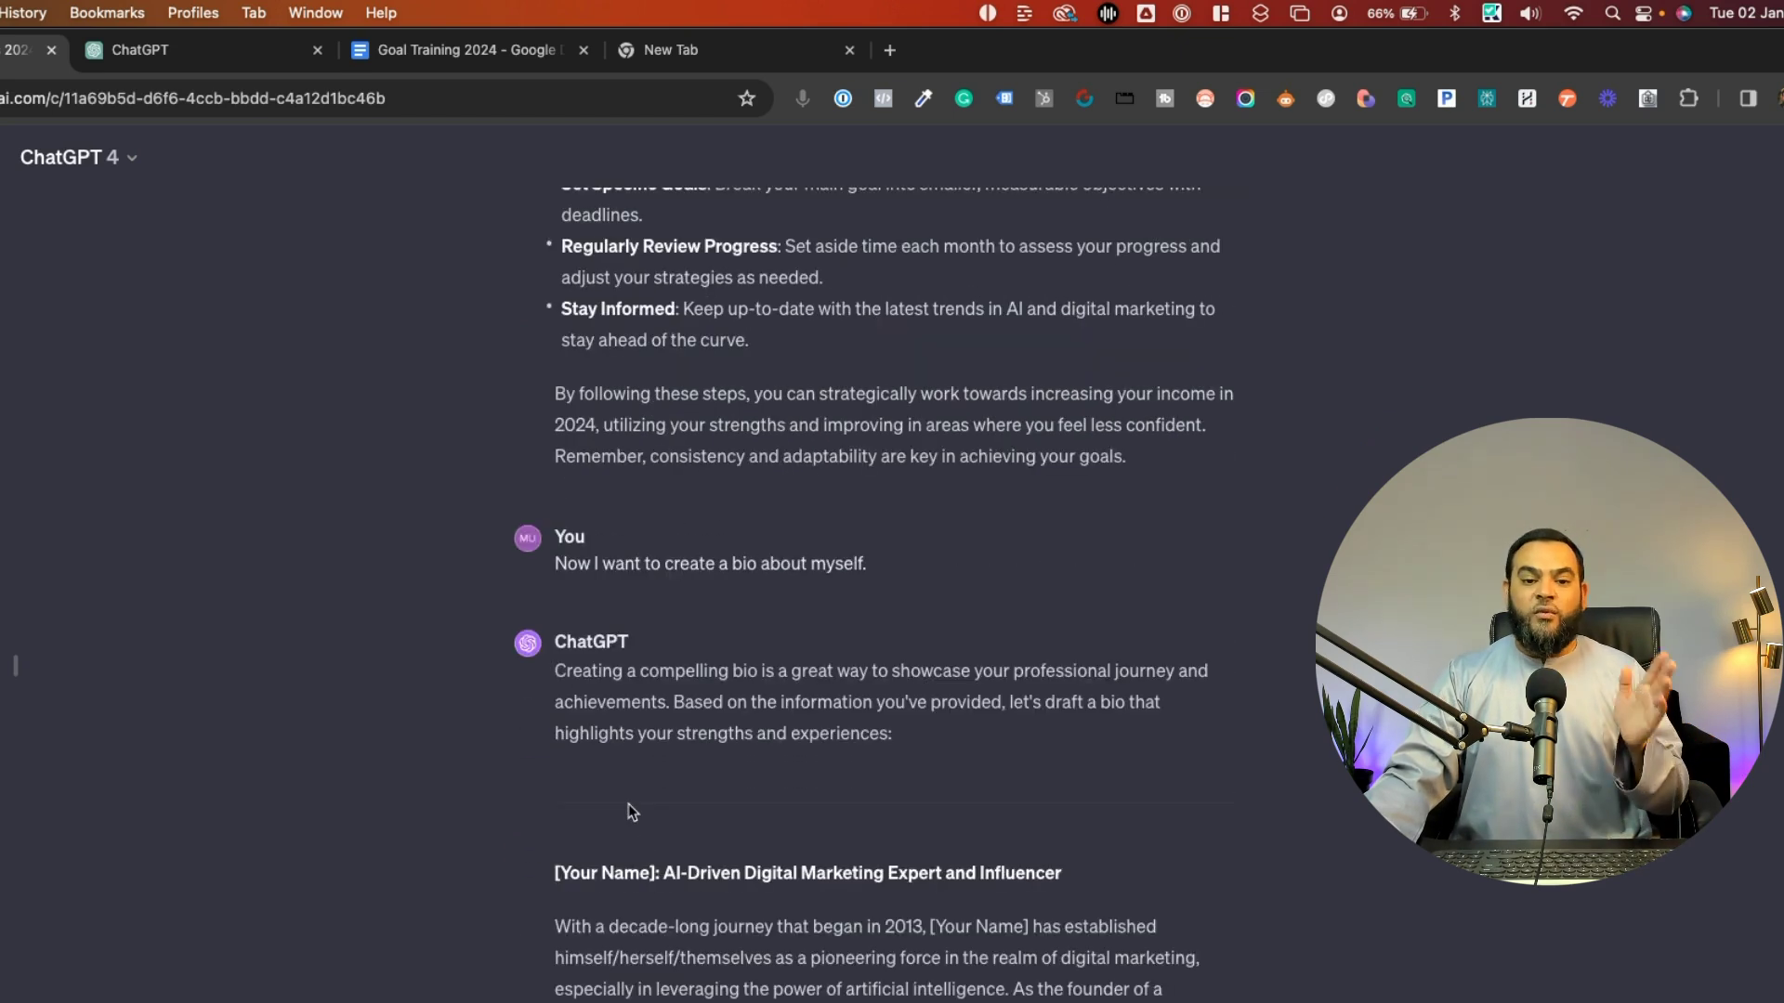
left_click(634, 872)
left_click_drag(634, 872, 465, 864)
left_click(1004, 841)
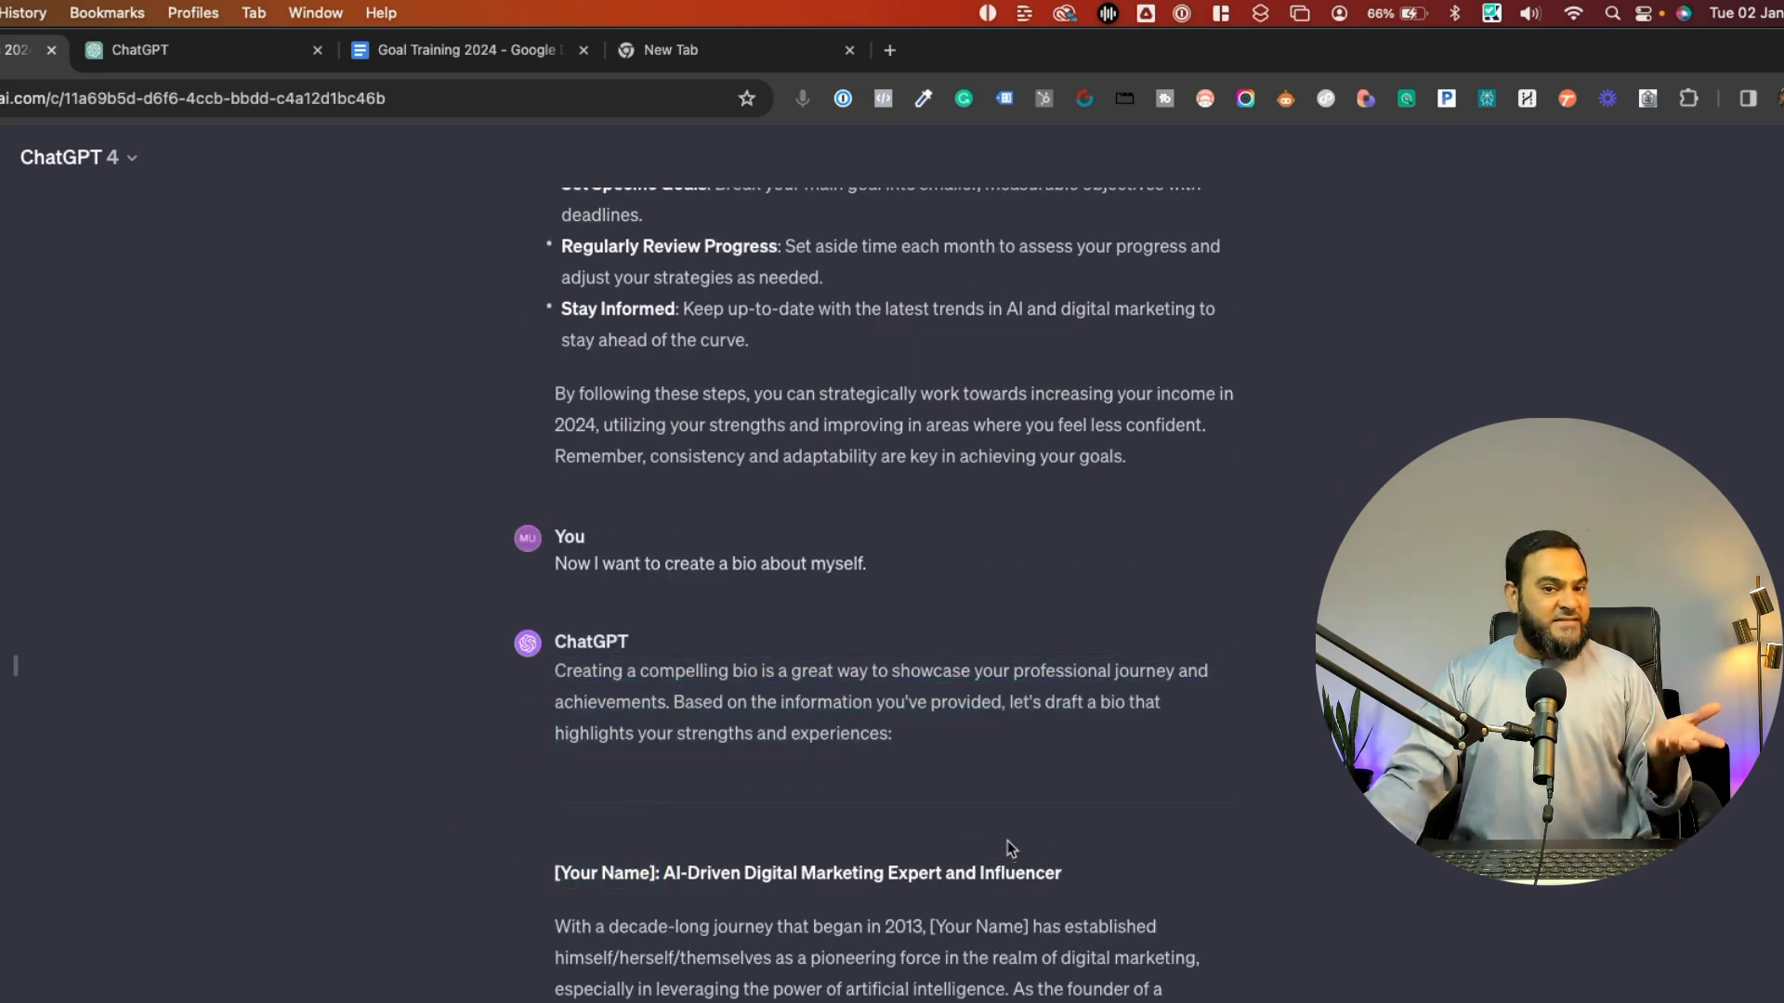
scroll(897, 841, "down", 5)
scroll(896, 841, "down", 10)
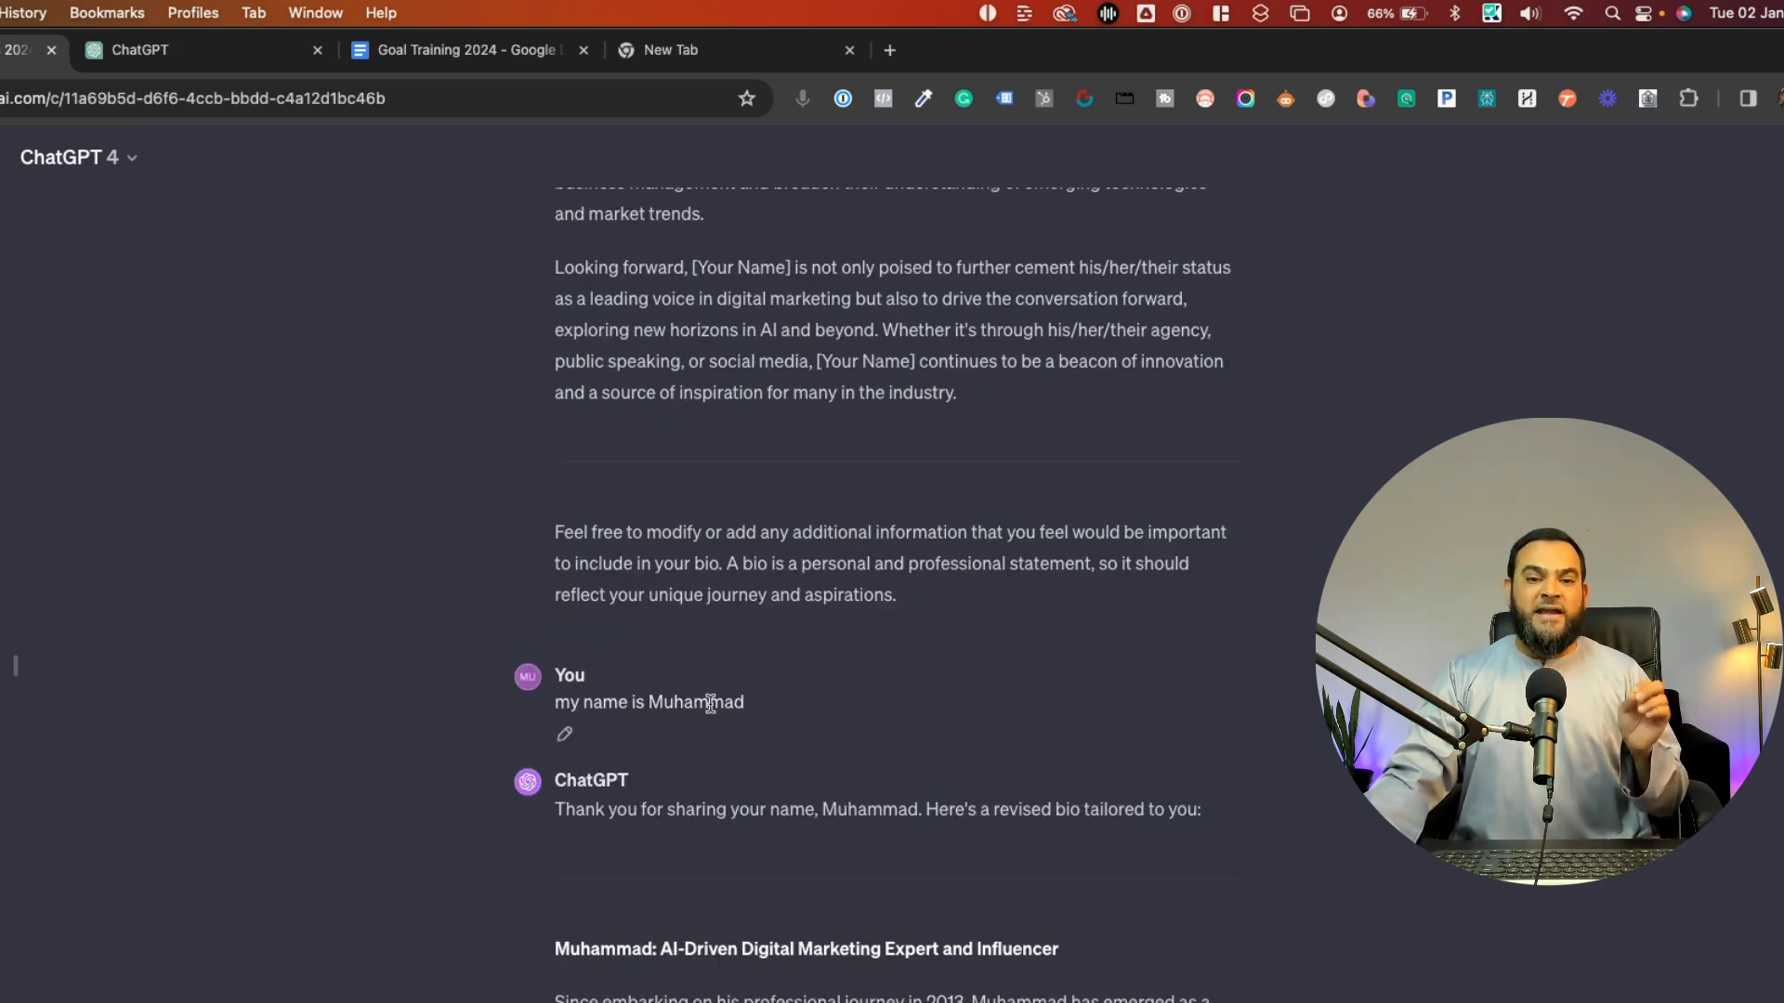
scroll(791, 722, "down", 3)
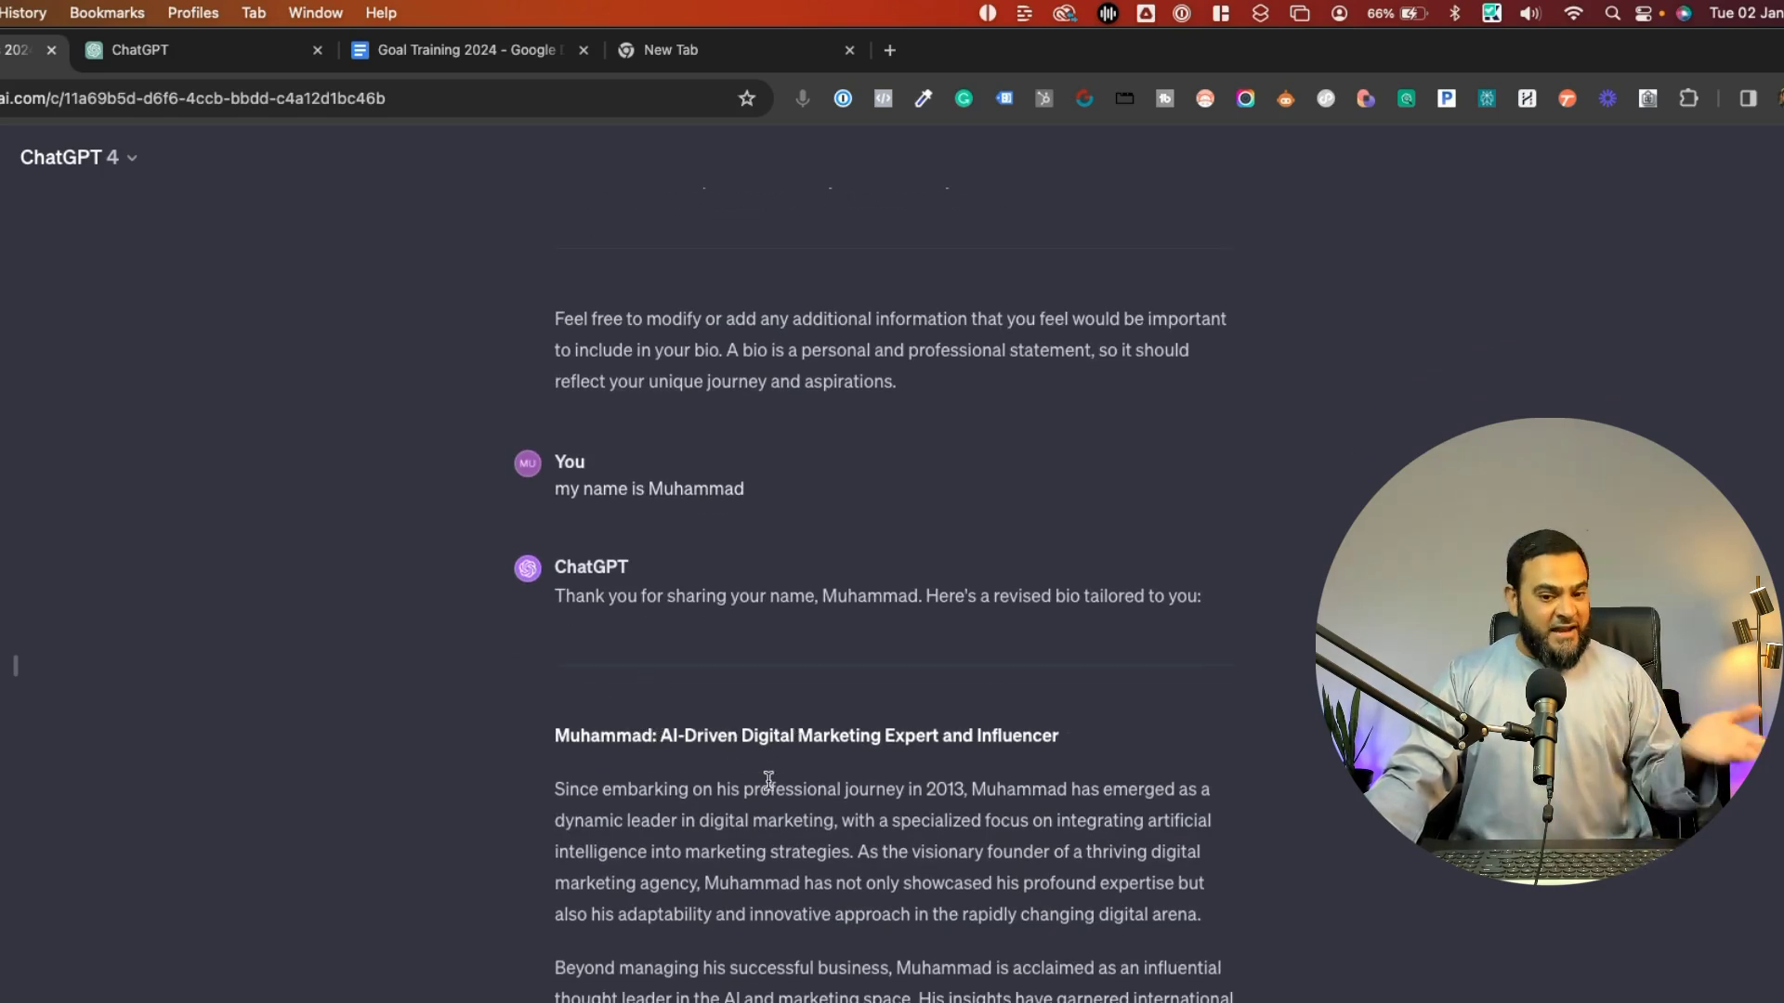
scroll(729, 653, "down", 1)
scroll(729, 654, "down", 1)
scroll(734, 650, "down", 9)
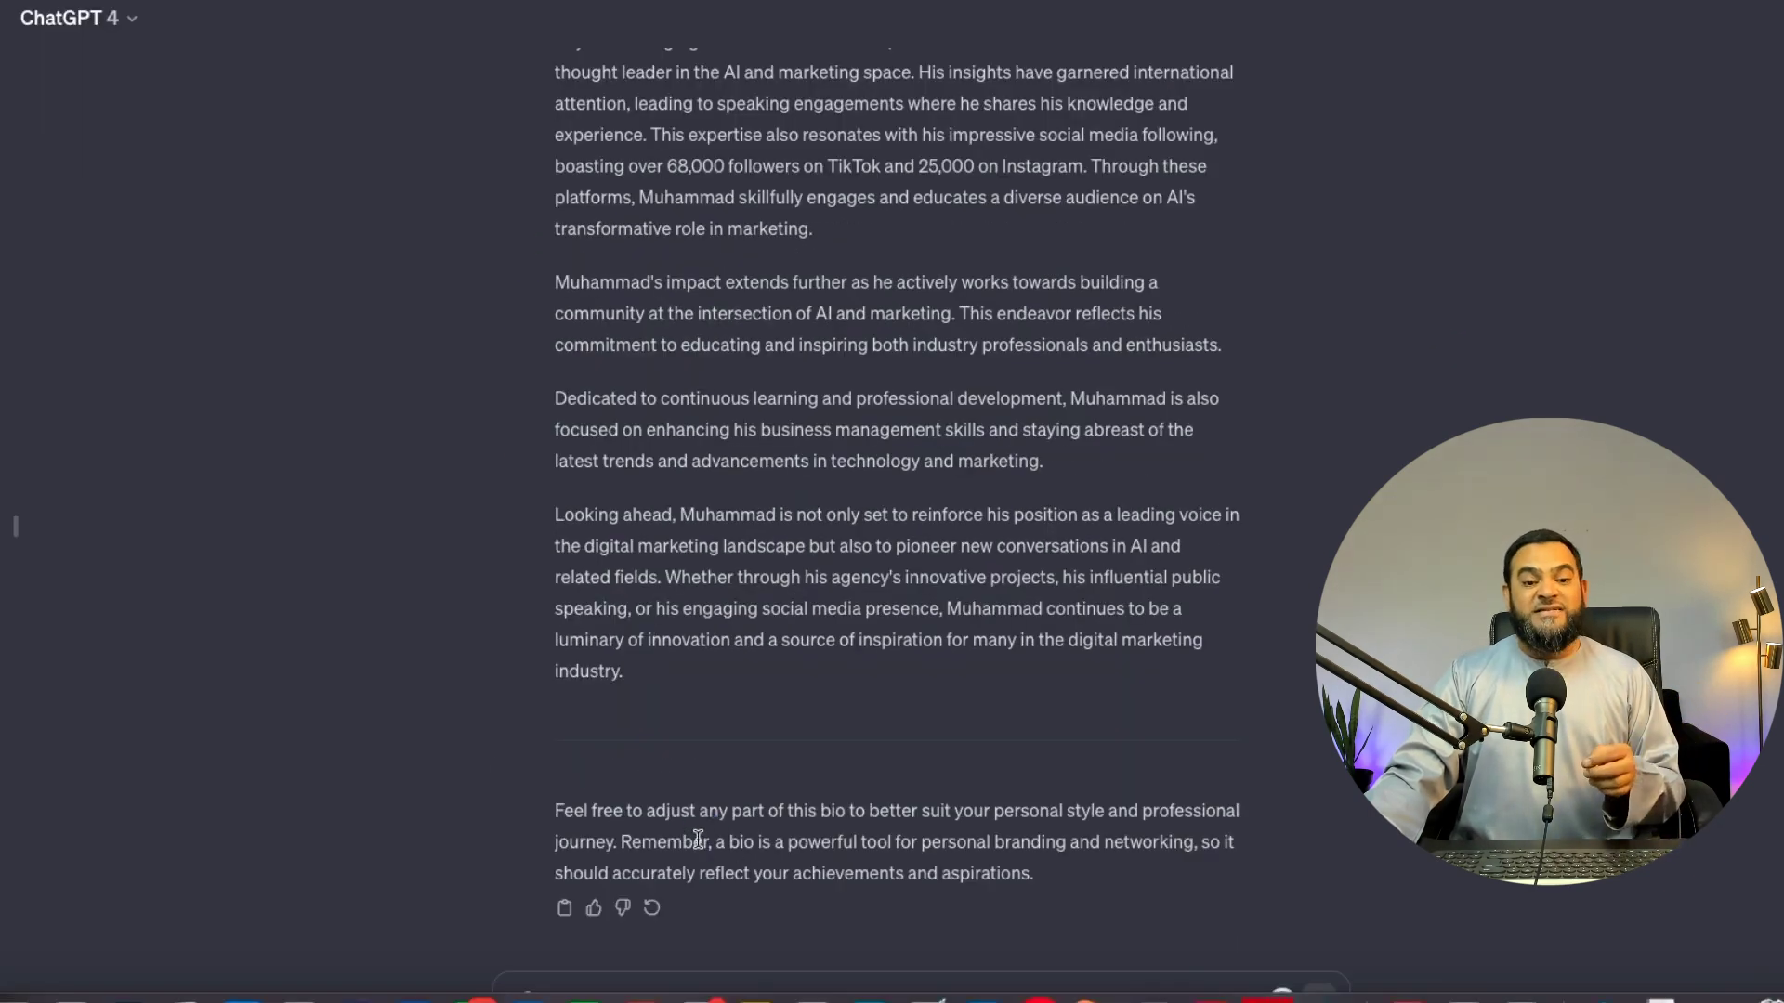
triple_click(697, 839)
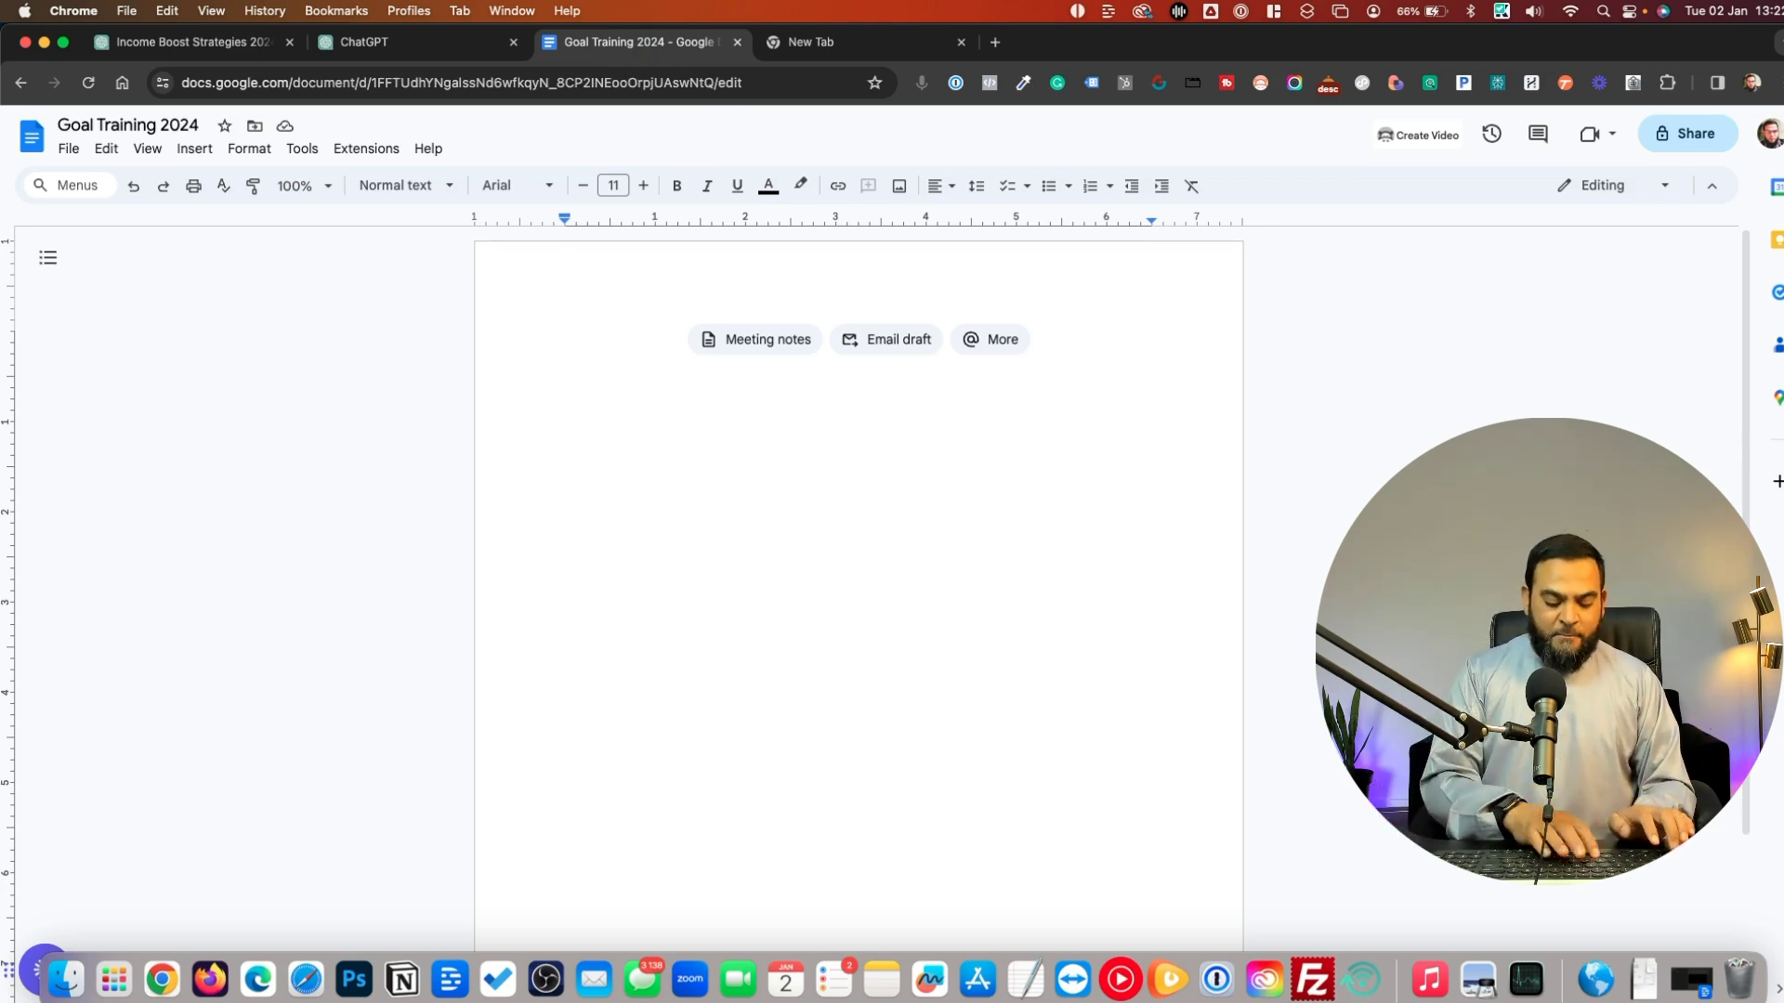
Add a 'Bio:' label and paste the ChatGPT-written bio beneath it
type("Bio:")
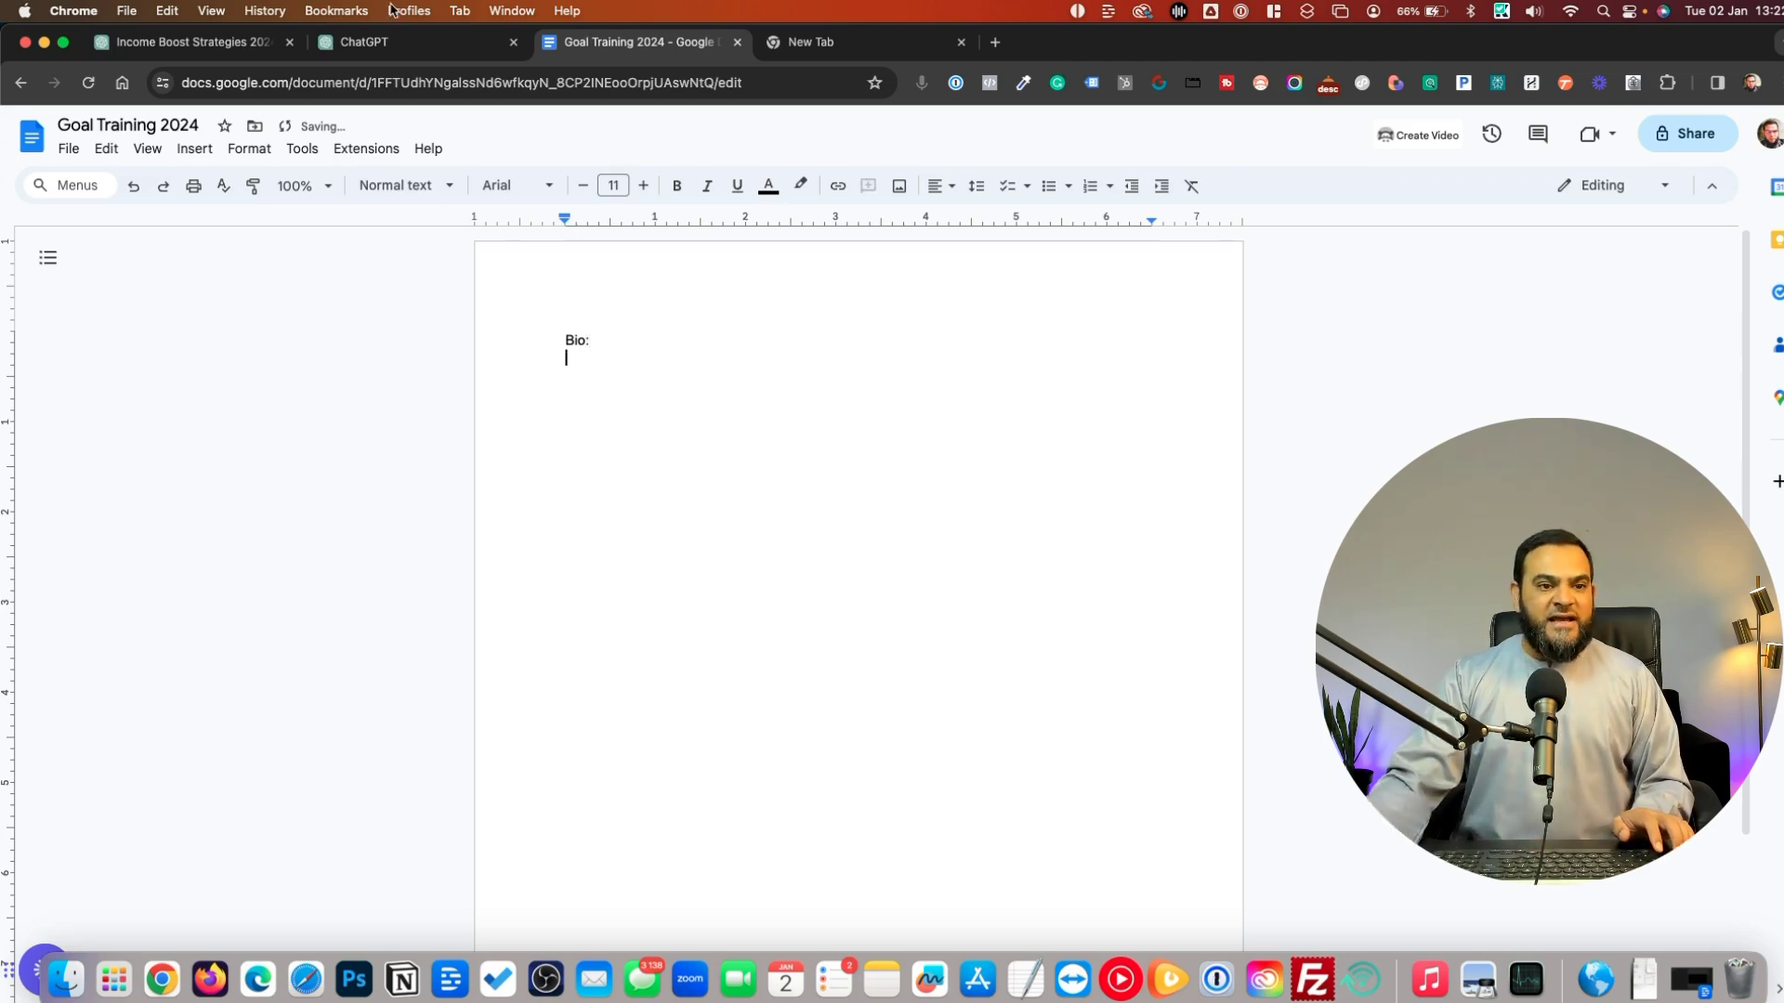
left_click(189, 43)
scroll(943, 729, "down", 5)
scroll(920, 576, "down", 5)
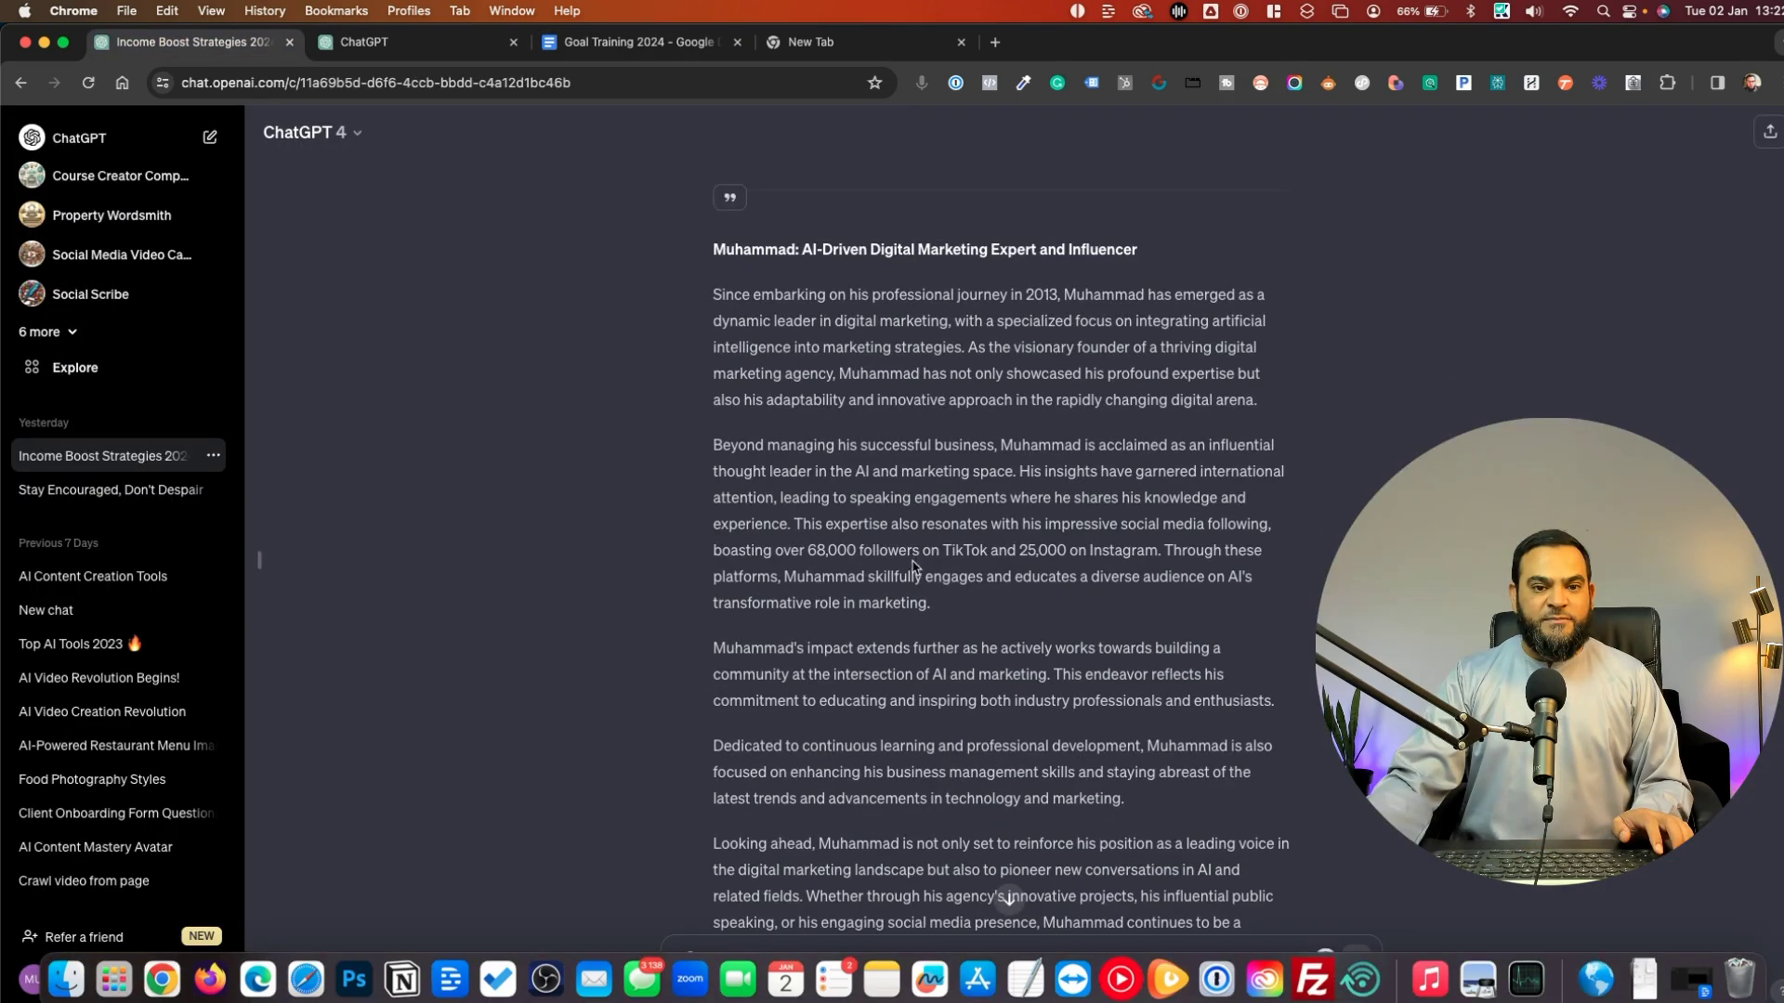
left_click_drag(721, 251, 976, 713)
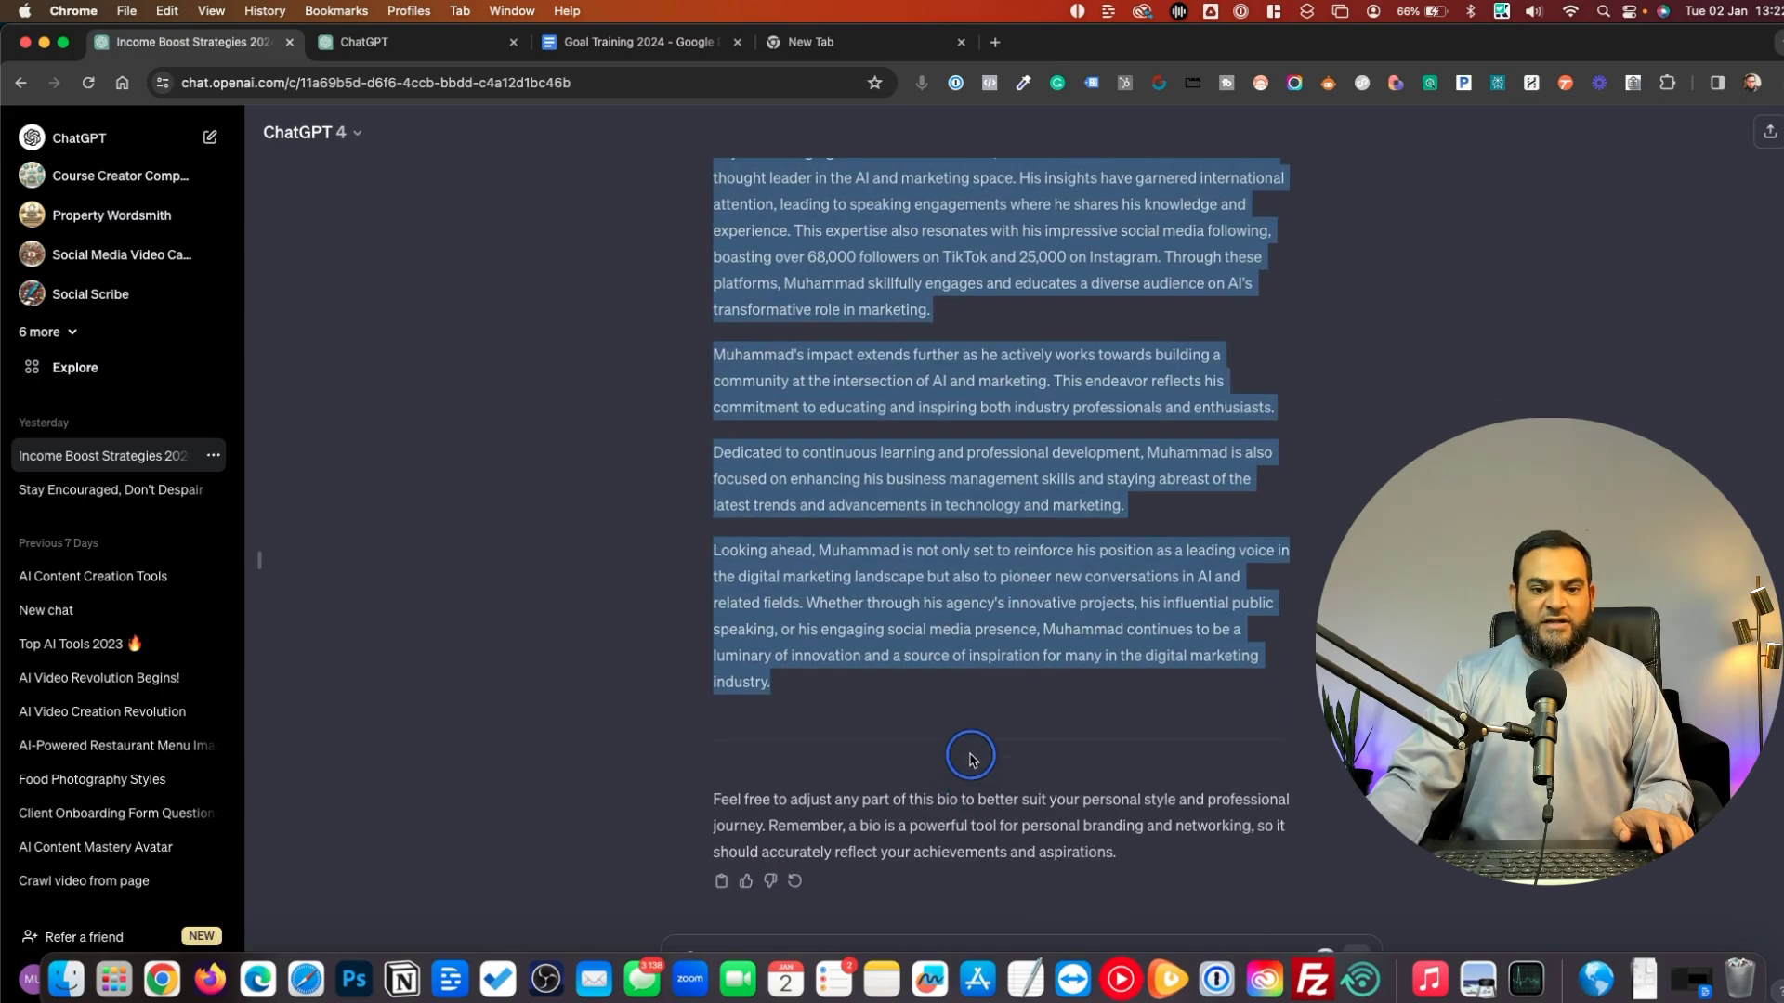
right_click(887, 465)
left_click(915, 485)
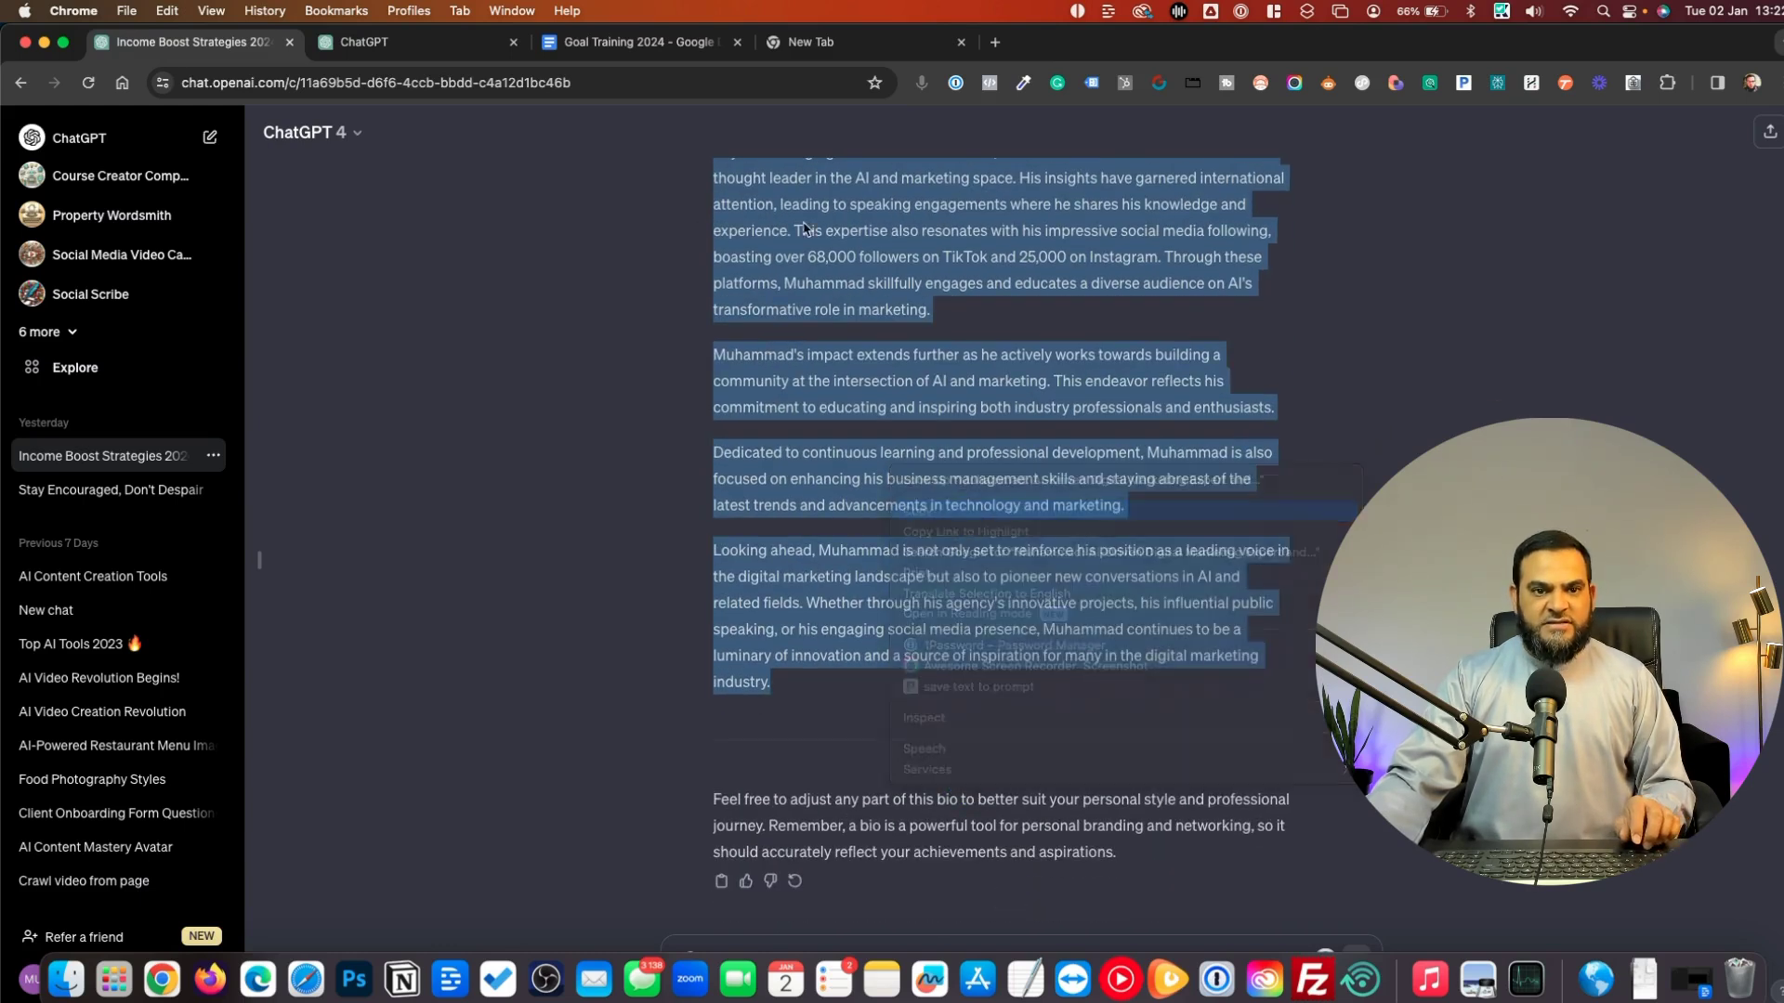
left_click(638, 42)
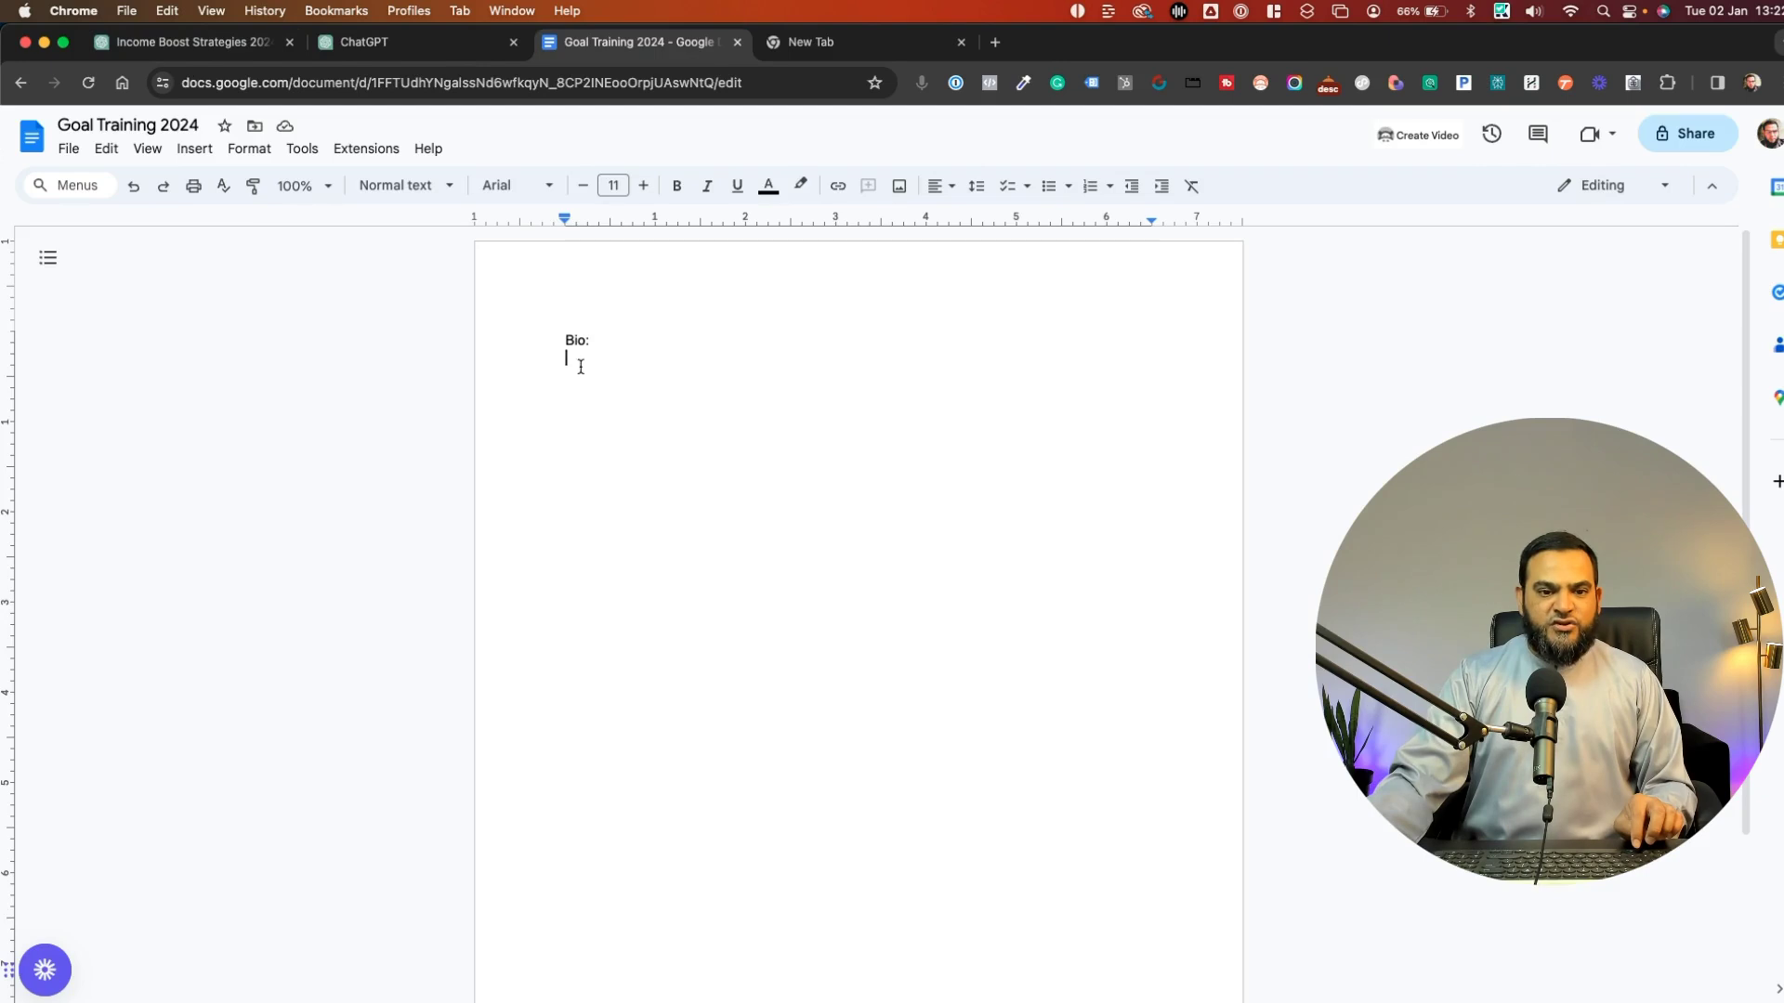
right_click(580, 366)
left_click(651, 470)
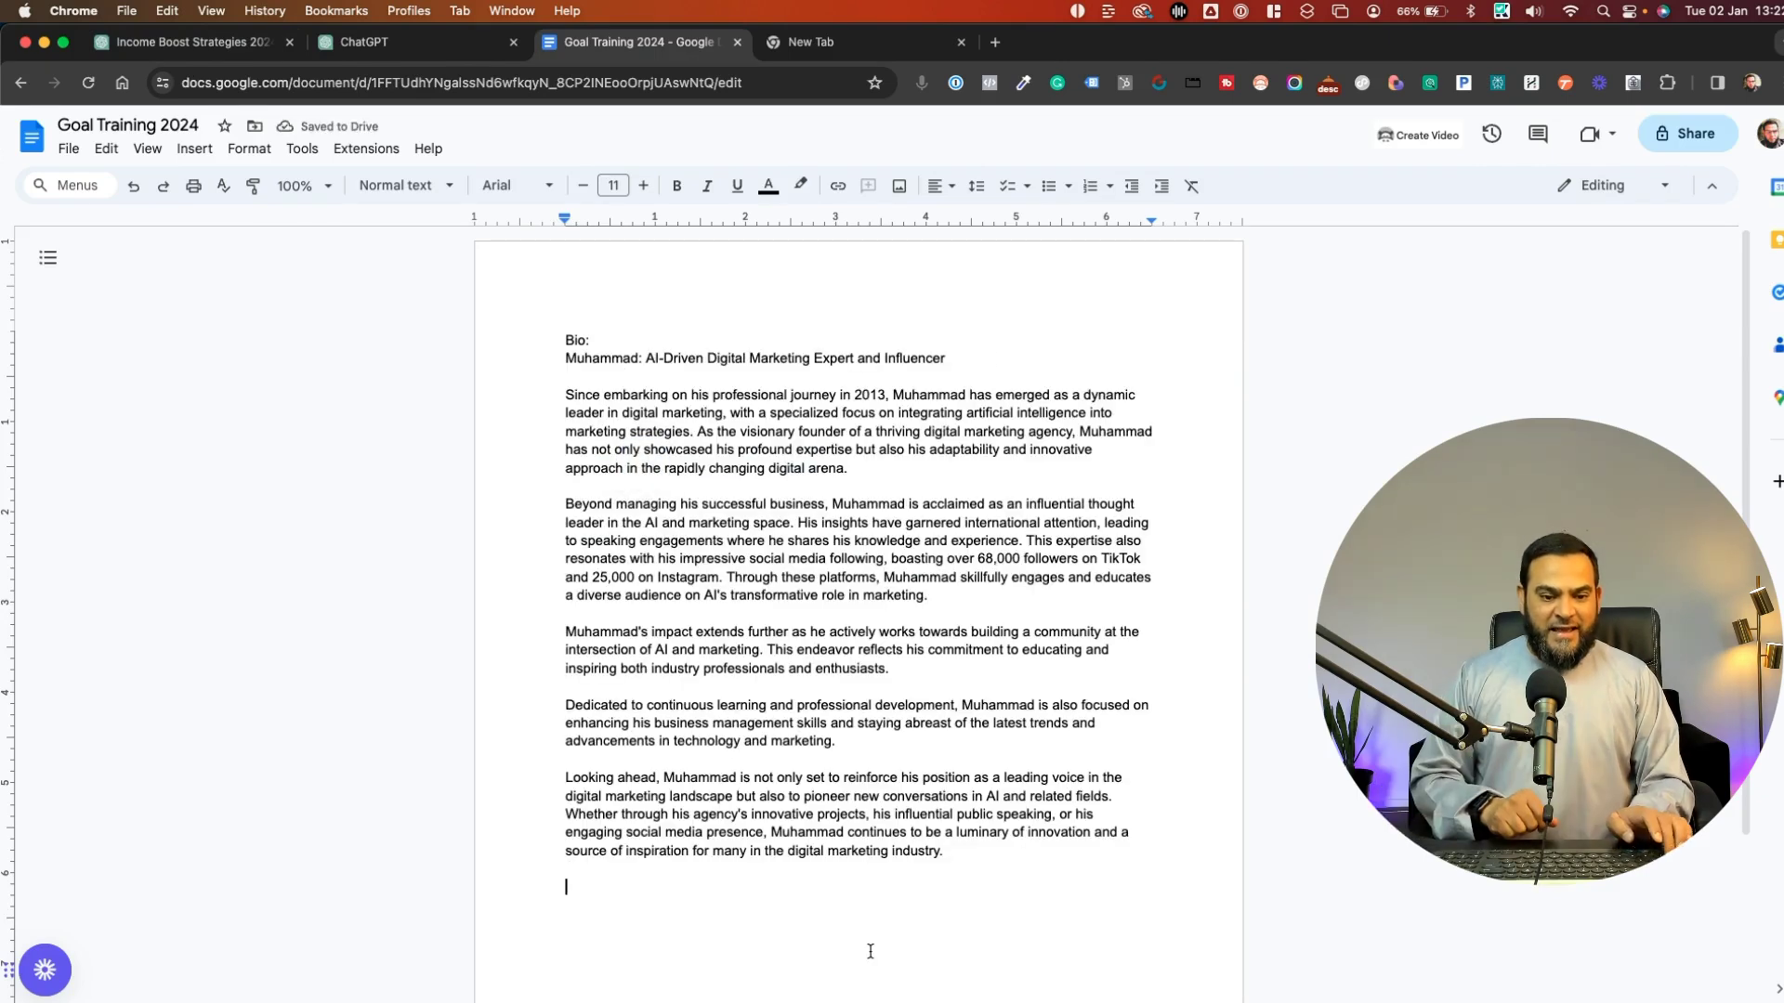
Add a 'Strategies:' heading on a new line after the bio
key("Return")
key("Return")
type("Starategies:")
key("Return")
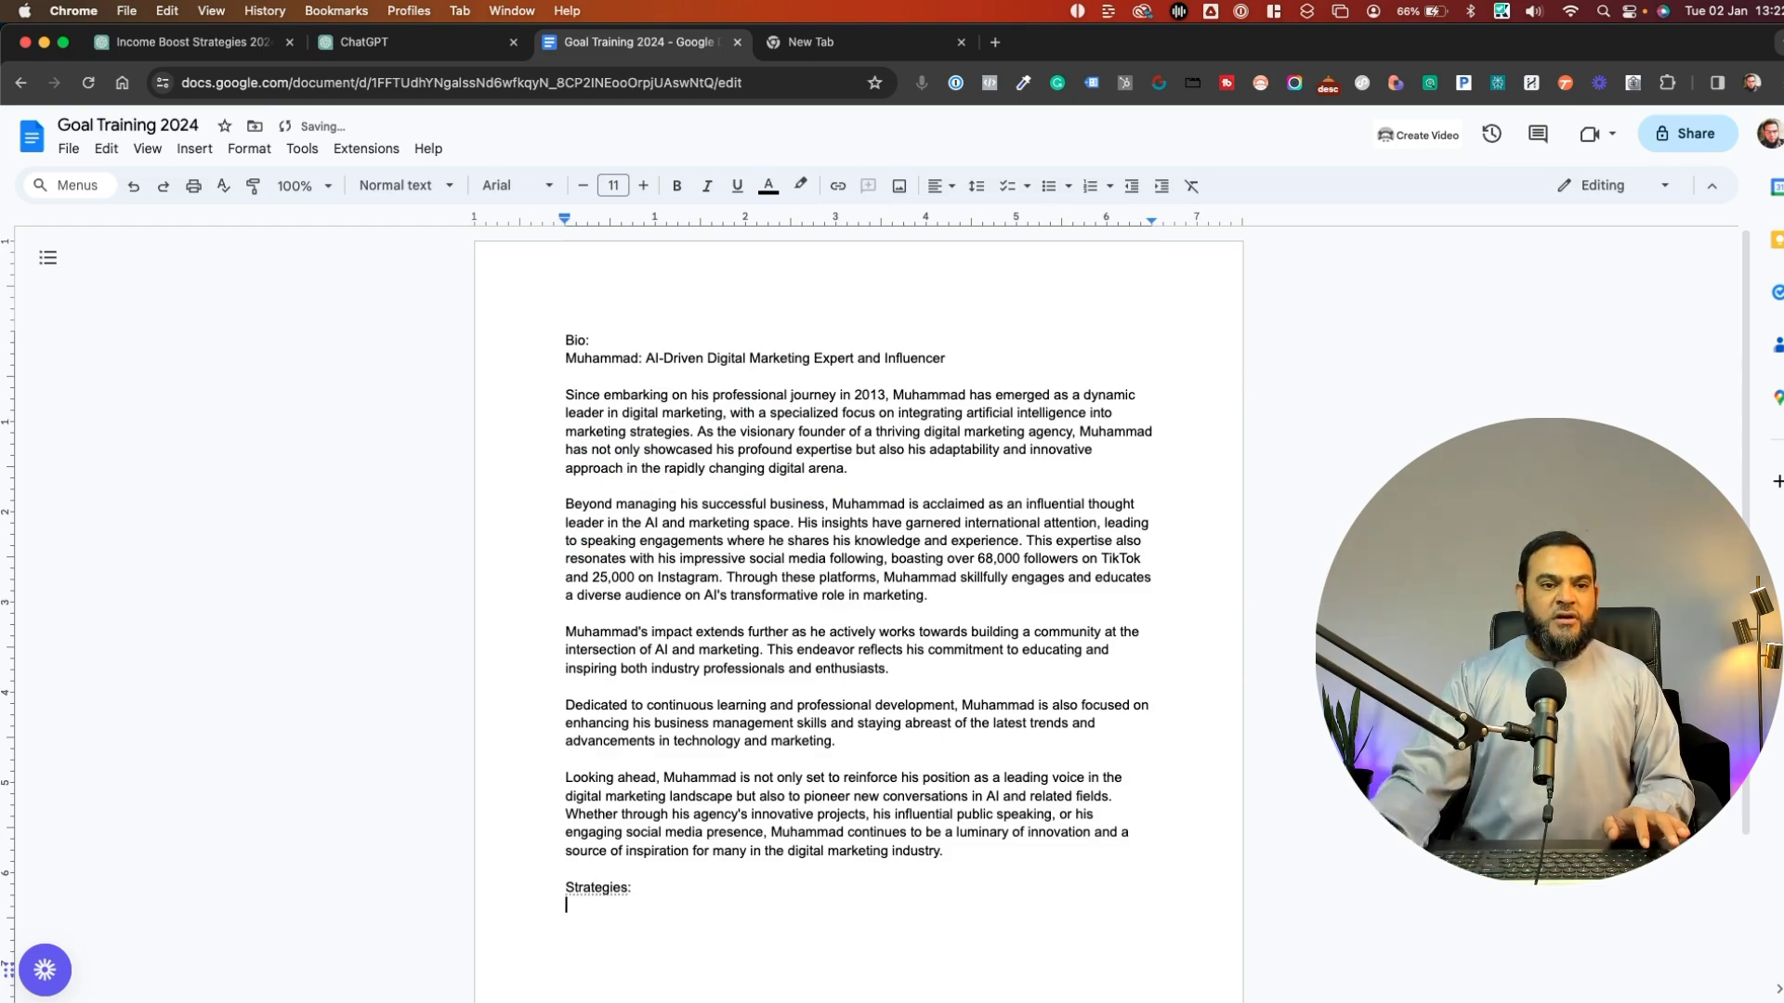
Paste ChatGPT's strategies, Leveraging Your Strengths through Career Advancement, under the Strategies: heading
left_click(186, 42)
scroll(776, 446, "up", 5)
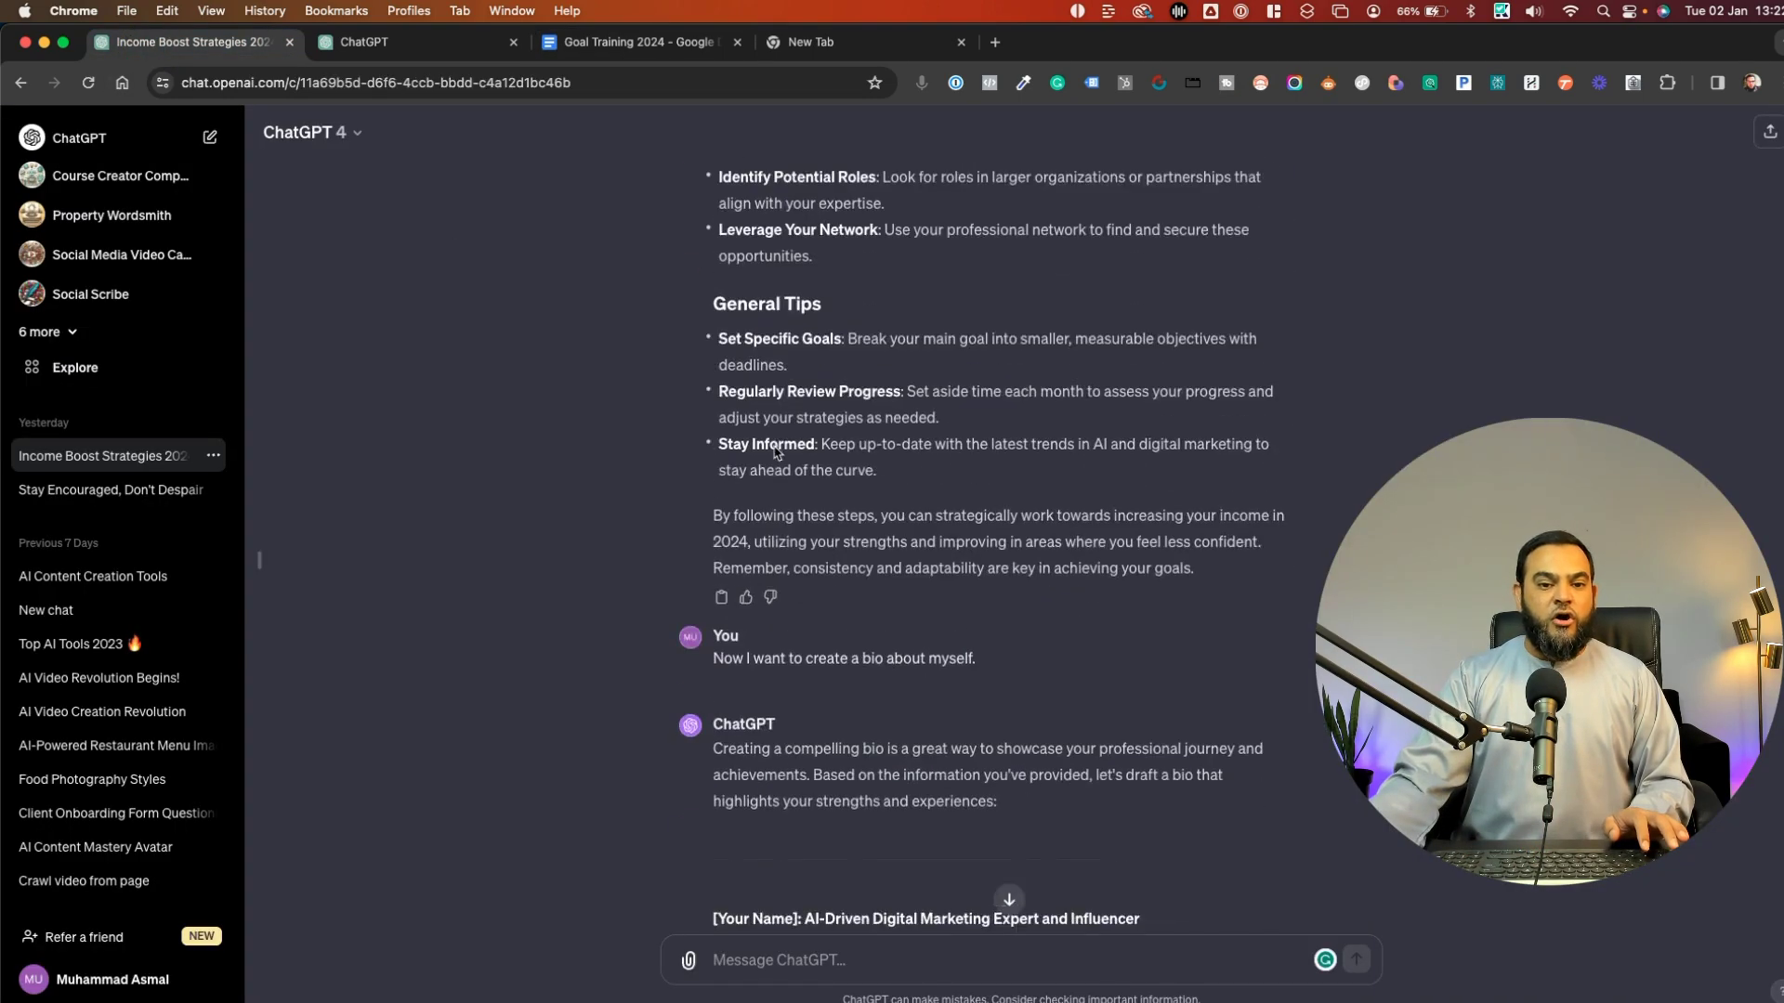
scroll(777, 447, "up", 5)
scroll(777, 446, "up", 5)
scroll(776, 447, "up", 5)
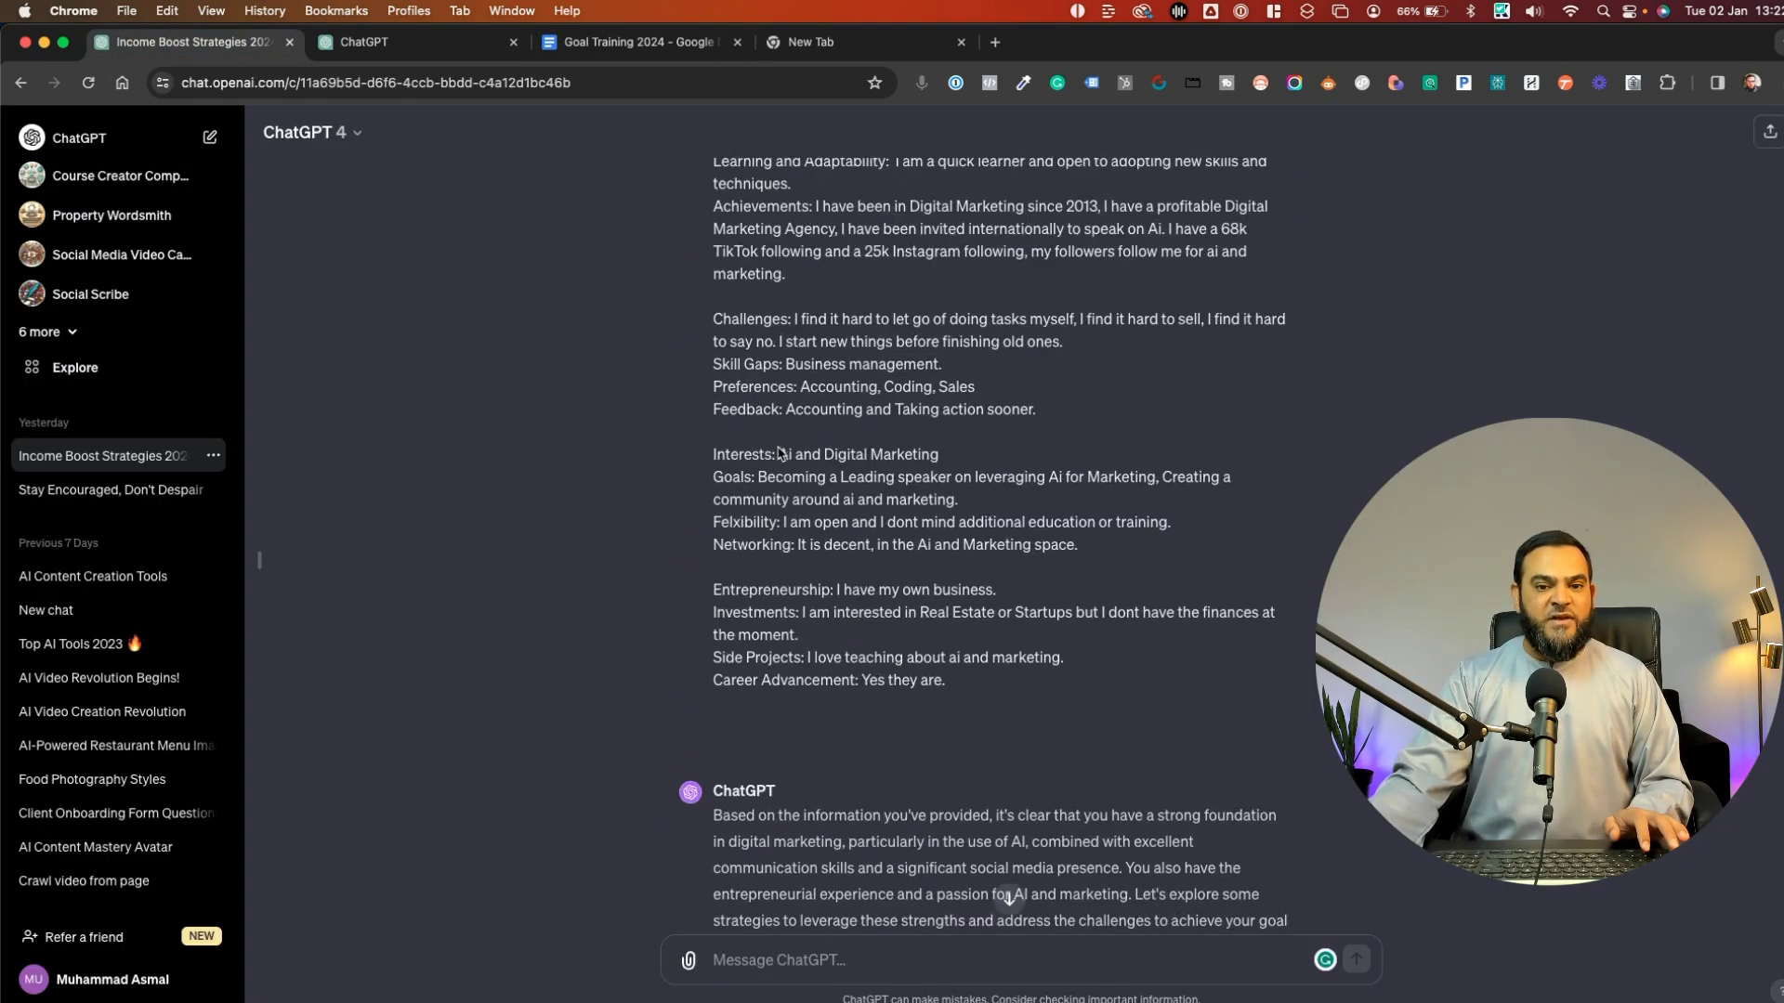
scroll(777, 447, "up", 3)
scroll(777, 446, "down", 10)
left_click_drag(716, 520, 830, 517)
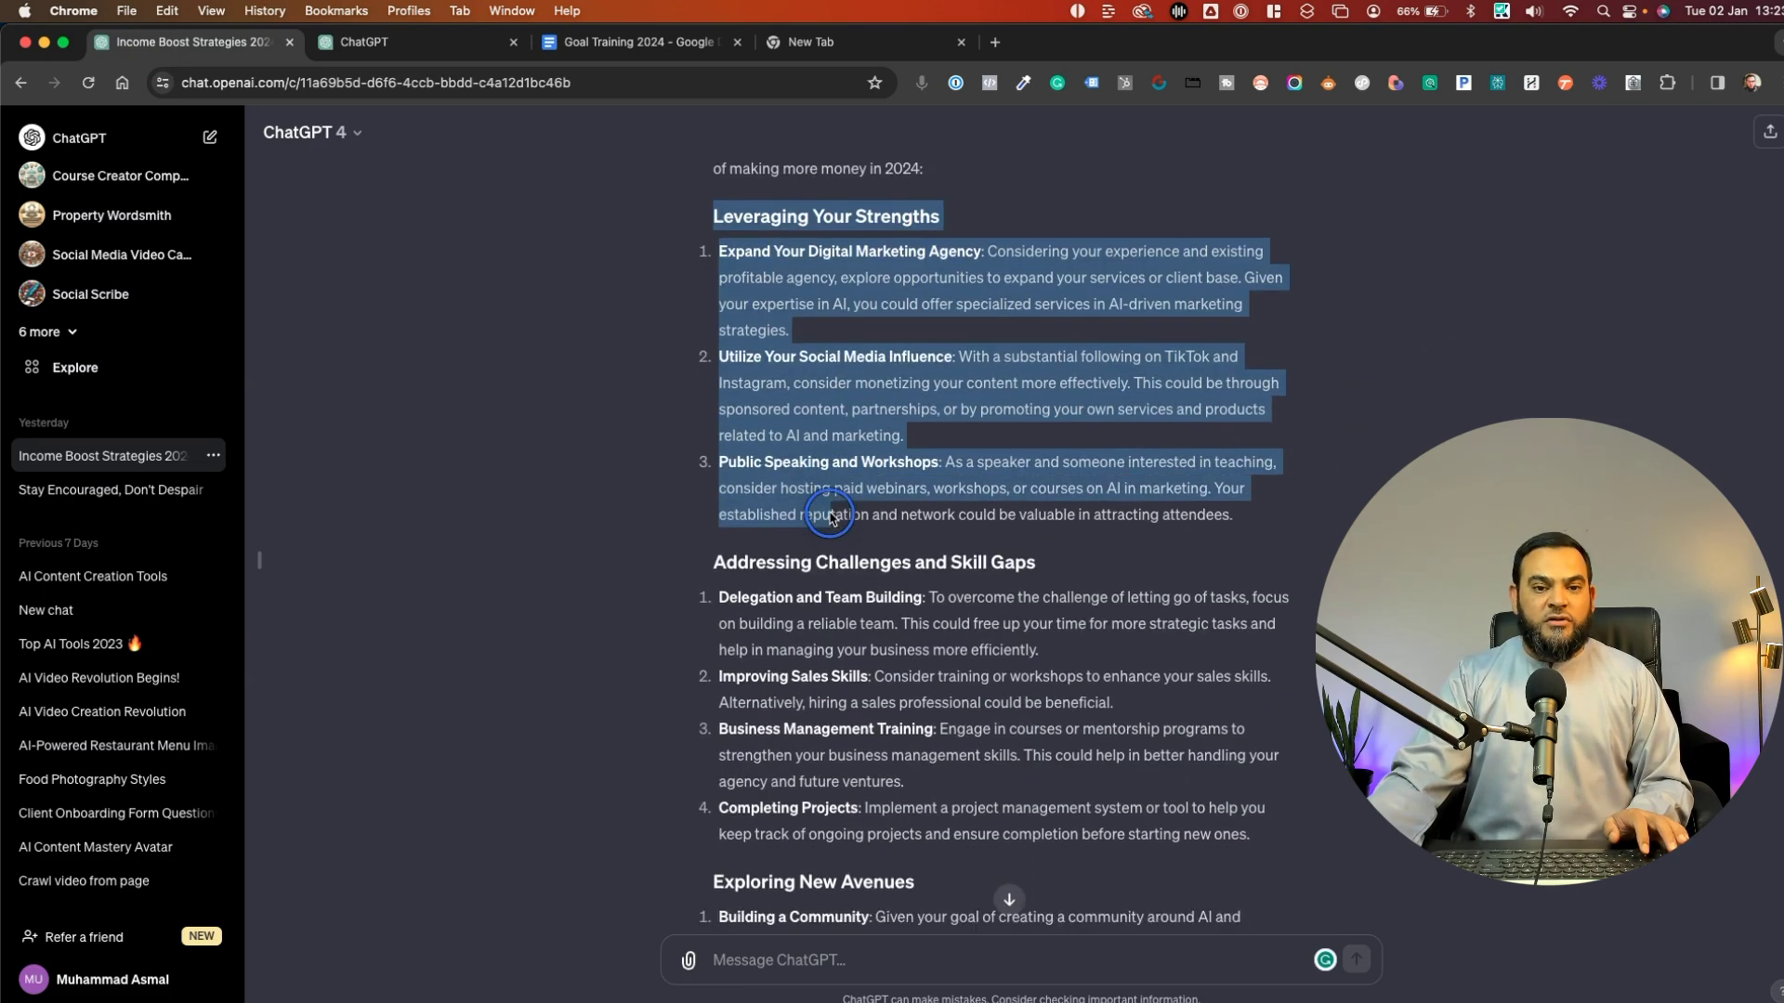
left_click_drag(829, 517, 1147, 810)
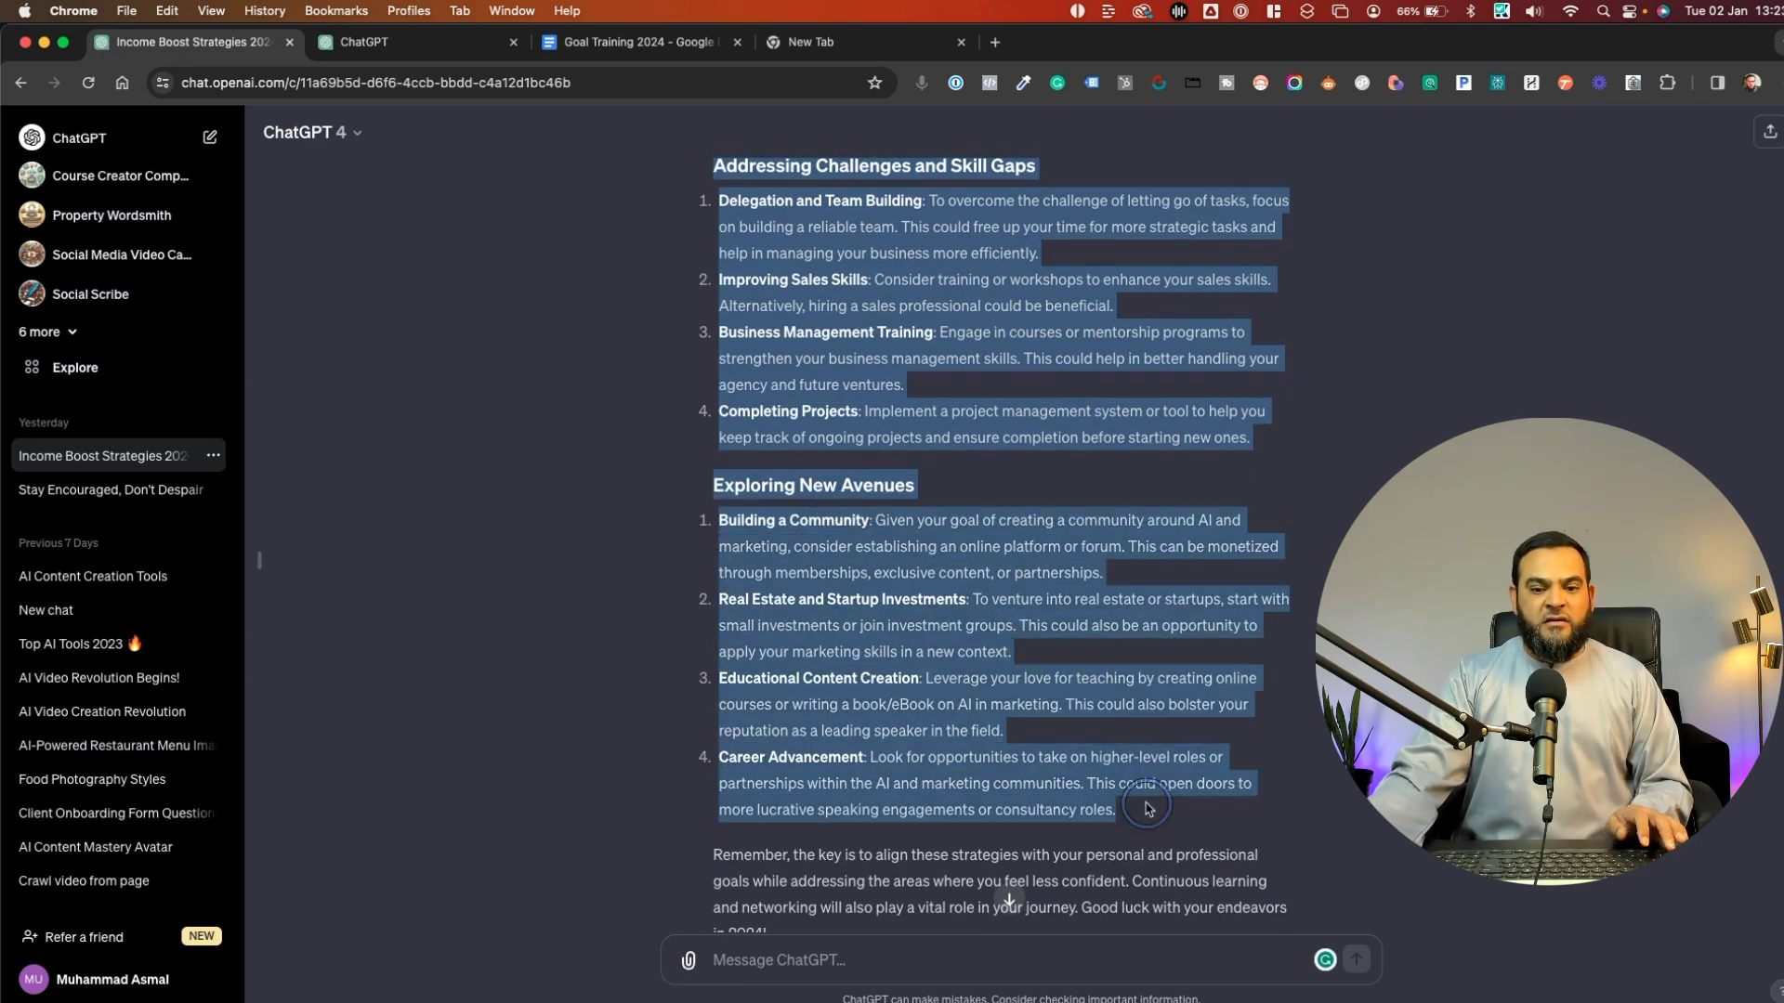
right_click(975, 712)
left_click(994, 736)
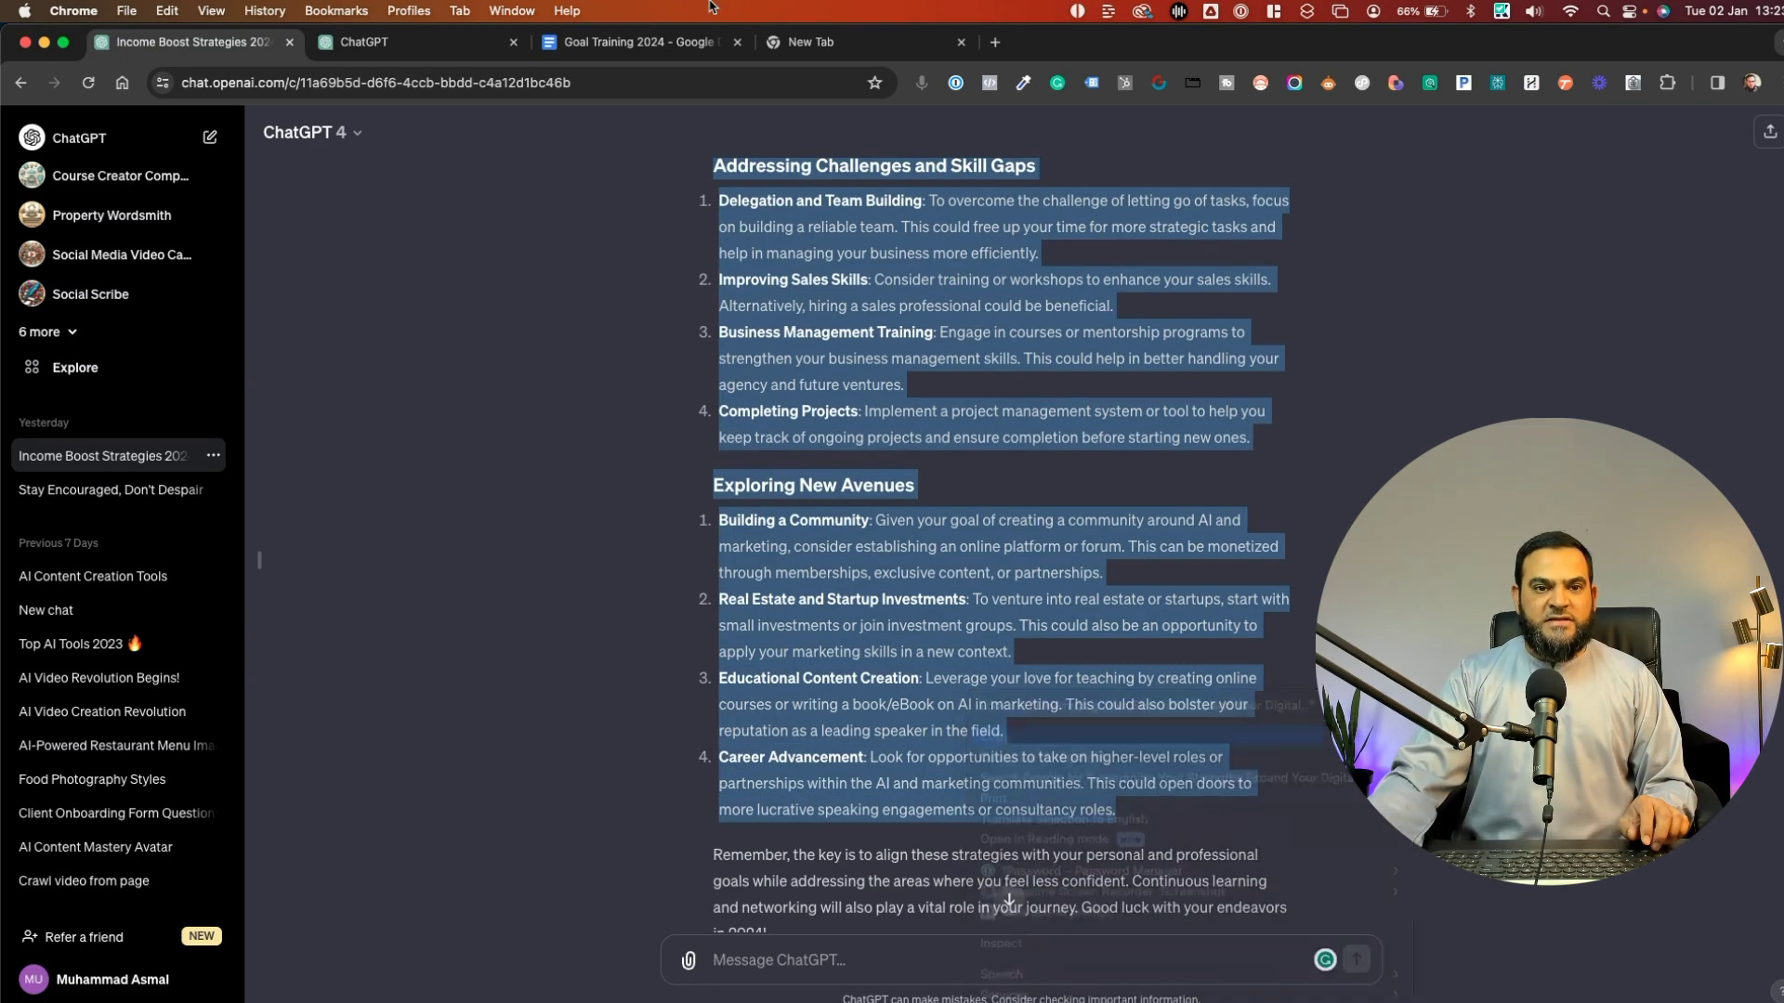
left_click(641, 42)
right_click(556, 969)
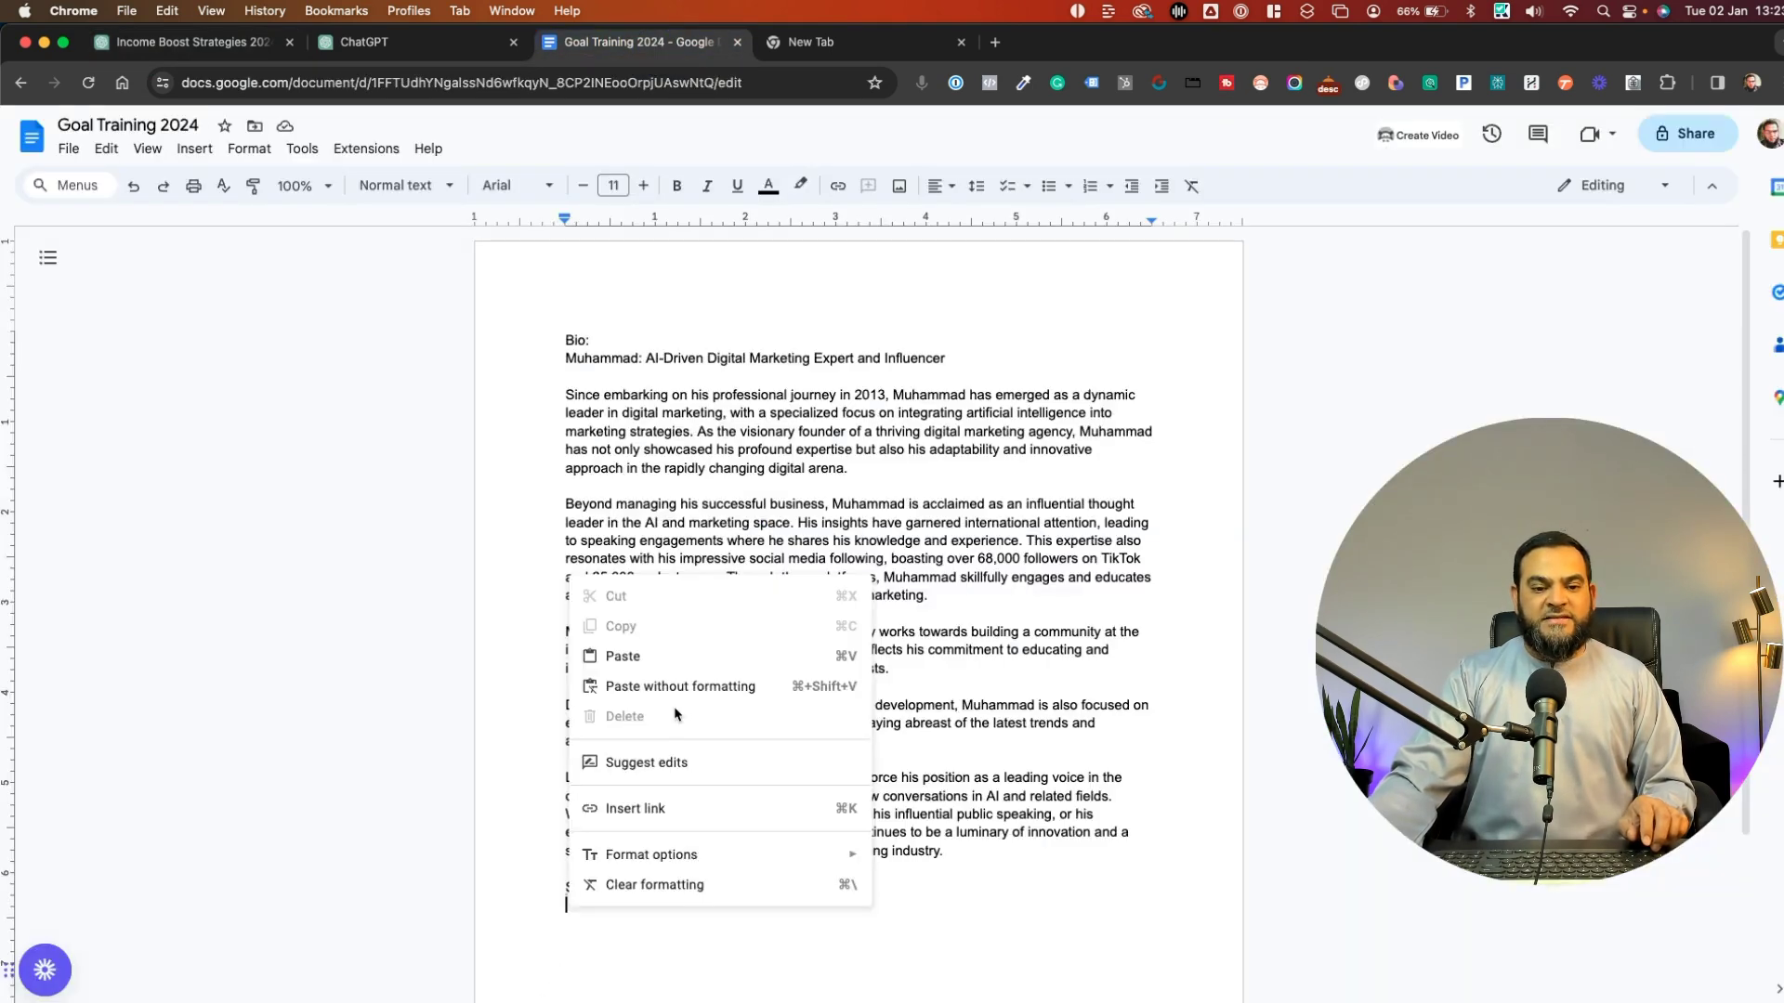
left_click(604, 697)
Add an 'Actionable Steps:' heading and paste ChatGPT's eight-step action plan beneath it
key("Return")
key("Return")
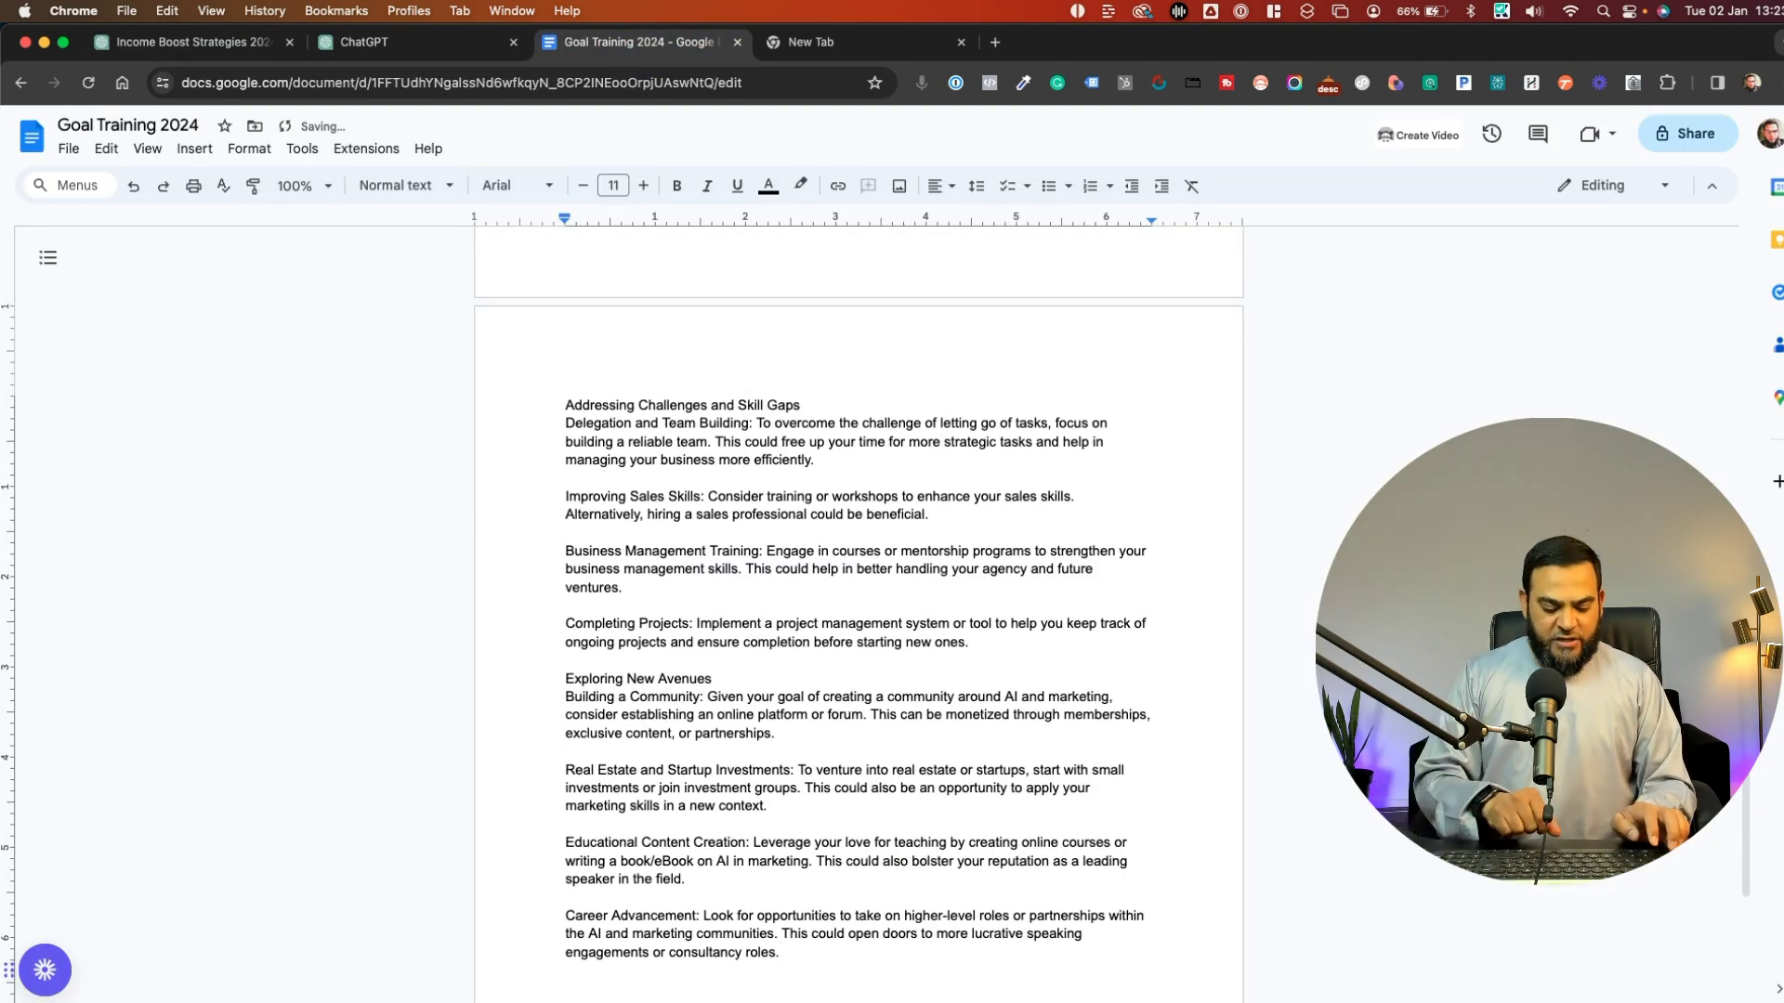
type("Actiona")
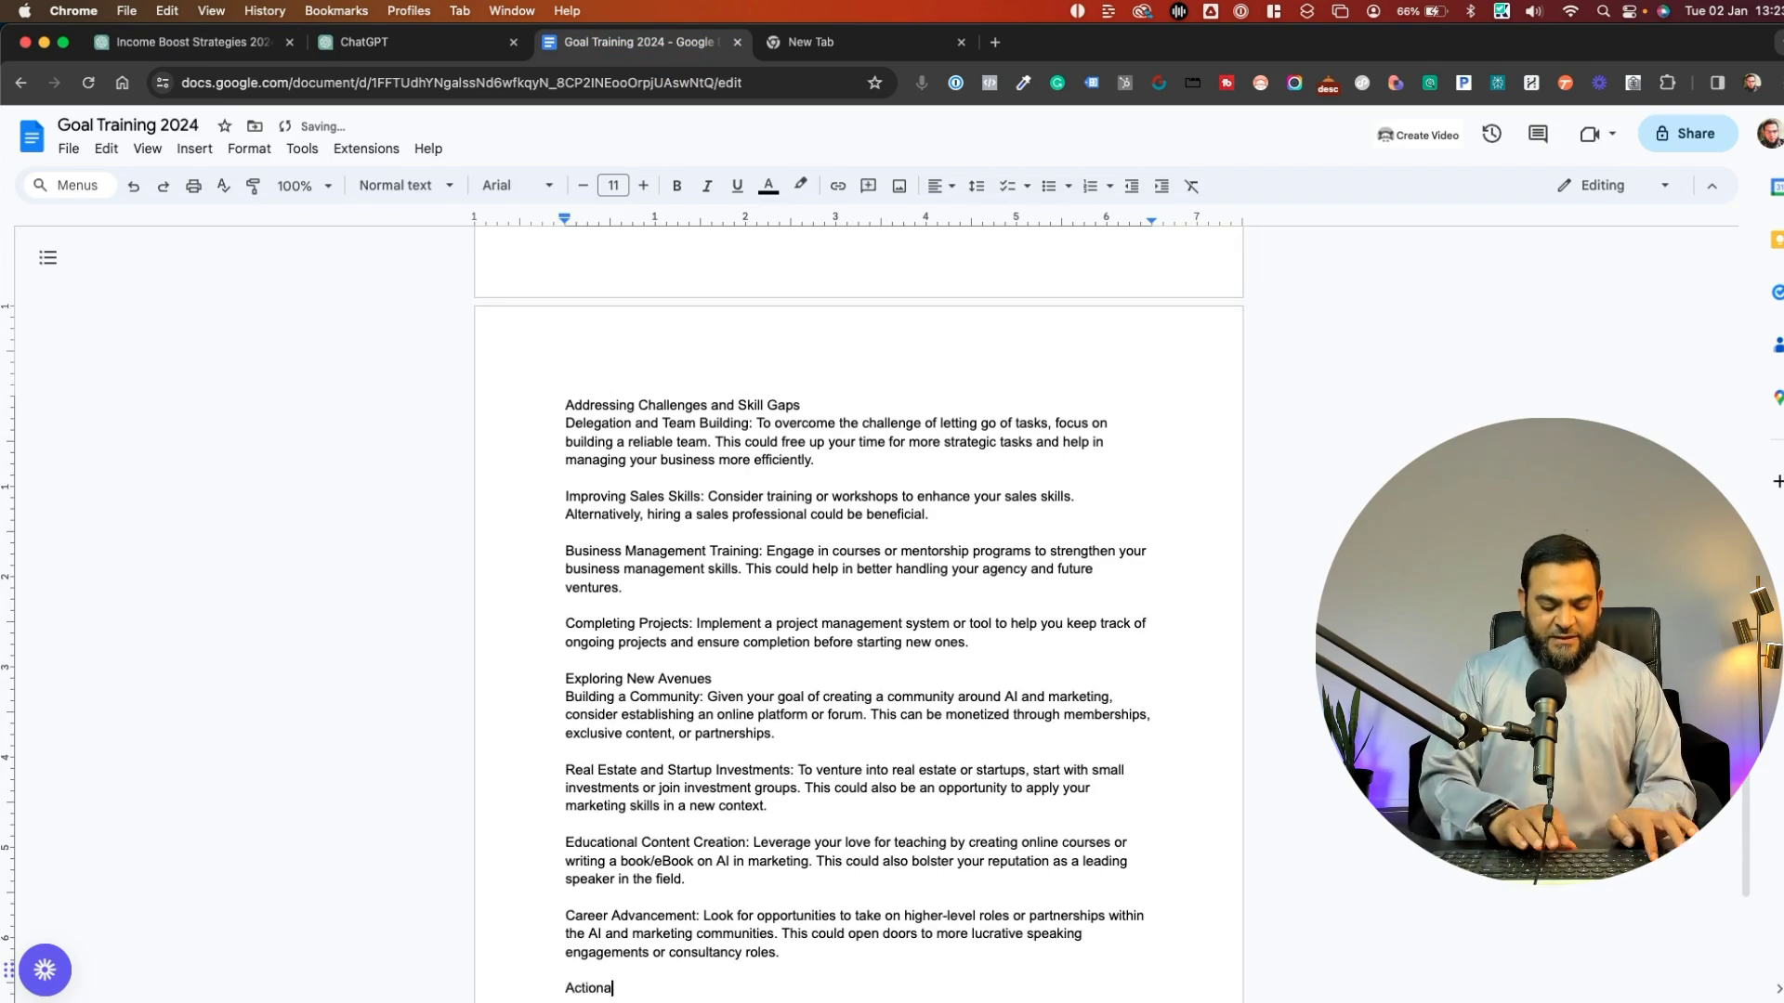
type("ble Steps:")
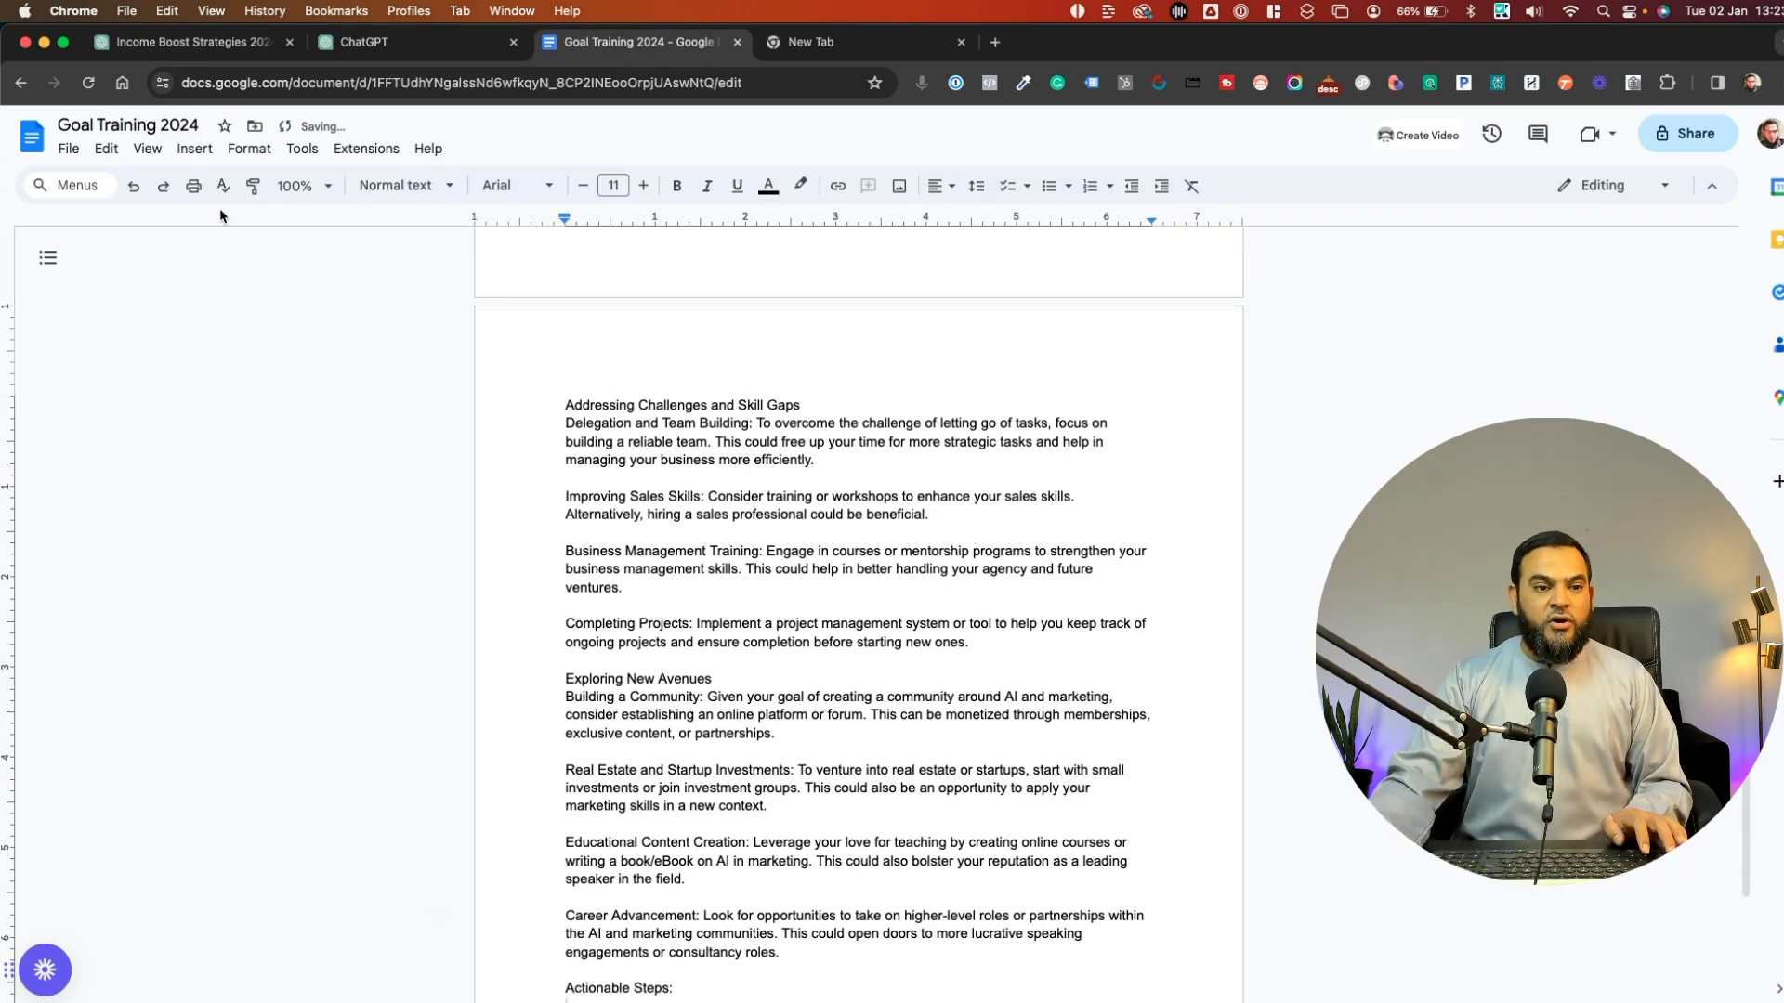
left_click(177, 42)
left_click(915, 486)
scroll(836, 474, "up", 15)
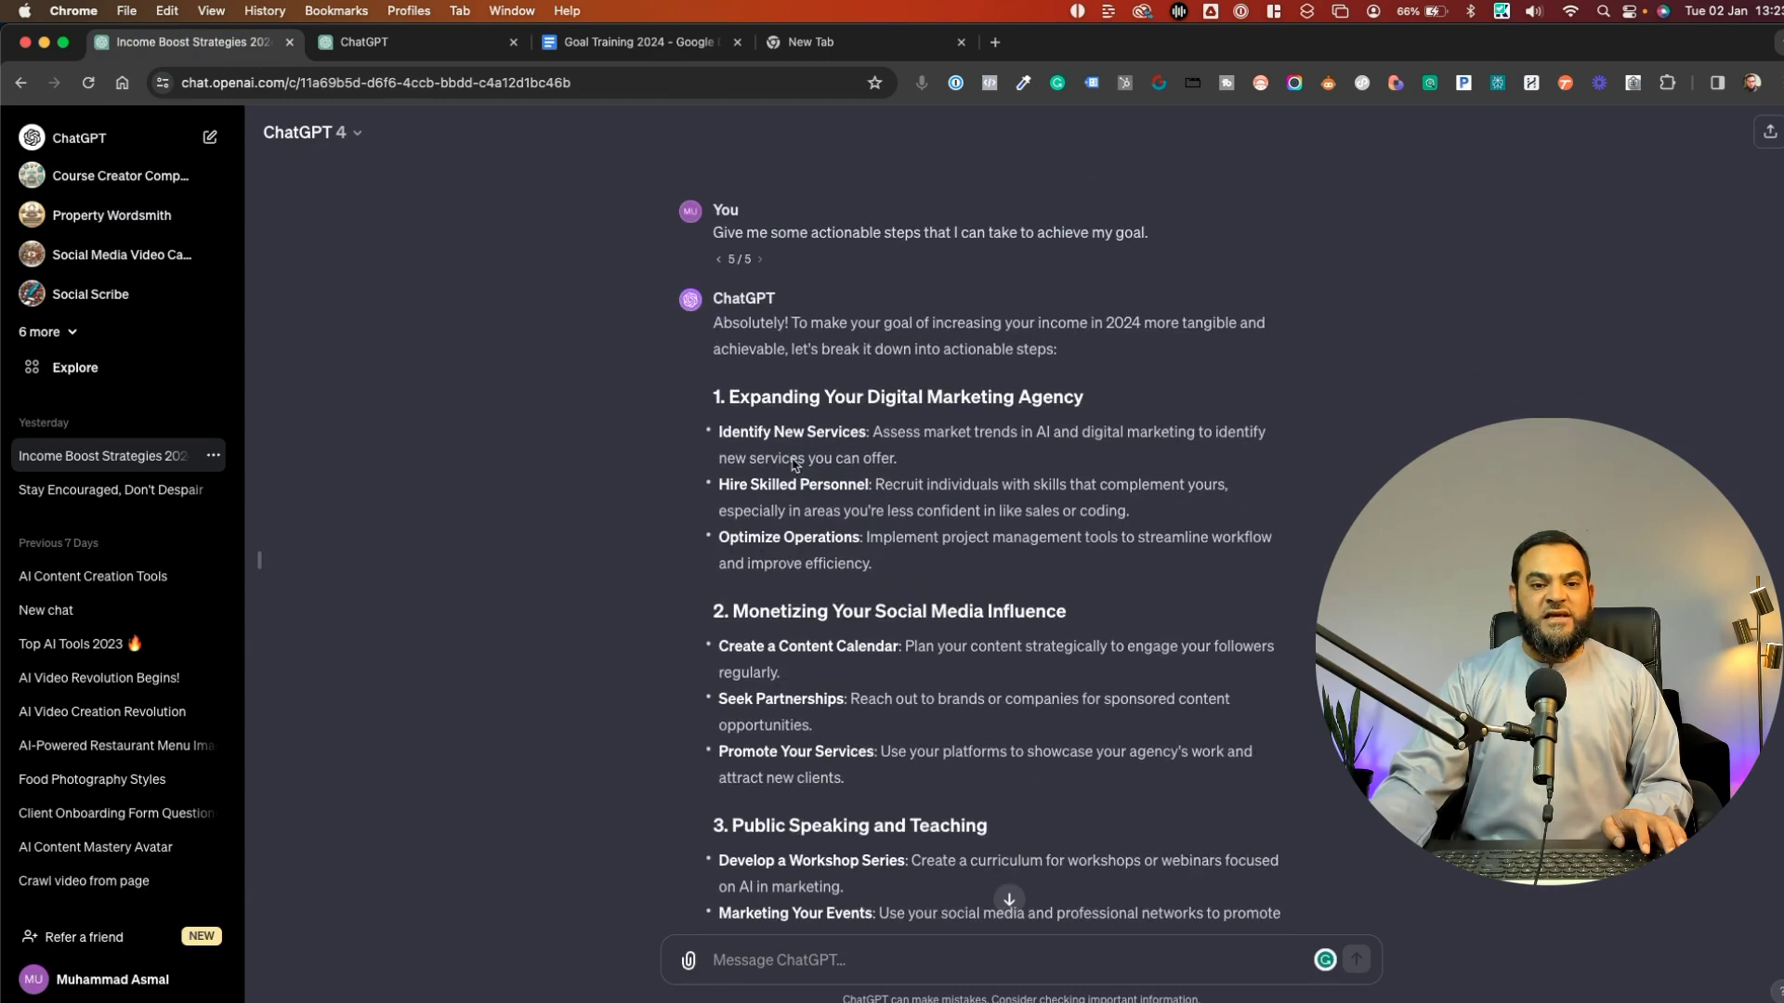
mouse_move(687, 436)
left_mouse_down()
mouse_move(856, 568)
mouse_move(898, 690)
left_mouse_up()
scroll(836, 558, "down", 7)
scroll(856, 569, "down", 4)
scroll(855, 569, "down", 4)
right_click(1340, 582)
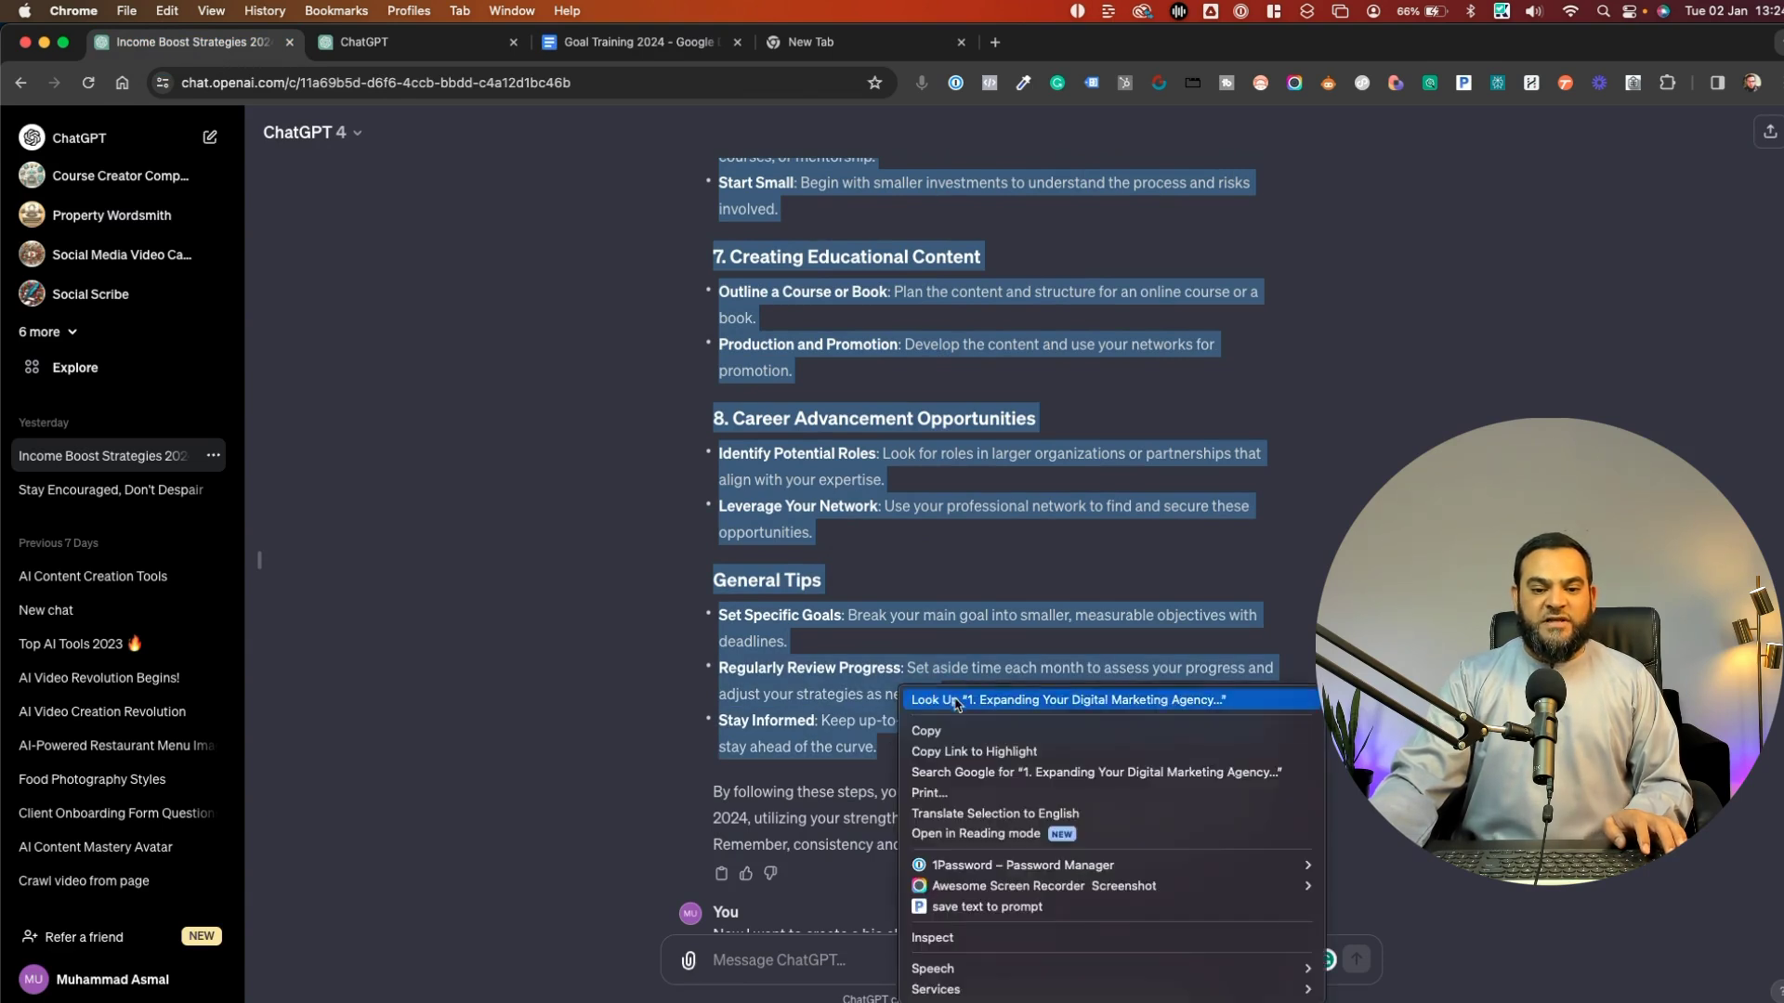
left_click(1370, 729)
left_click(637, 42)
scroll(666, 882, "down", 3)
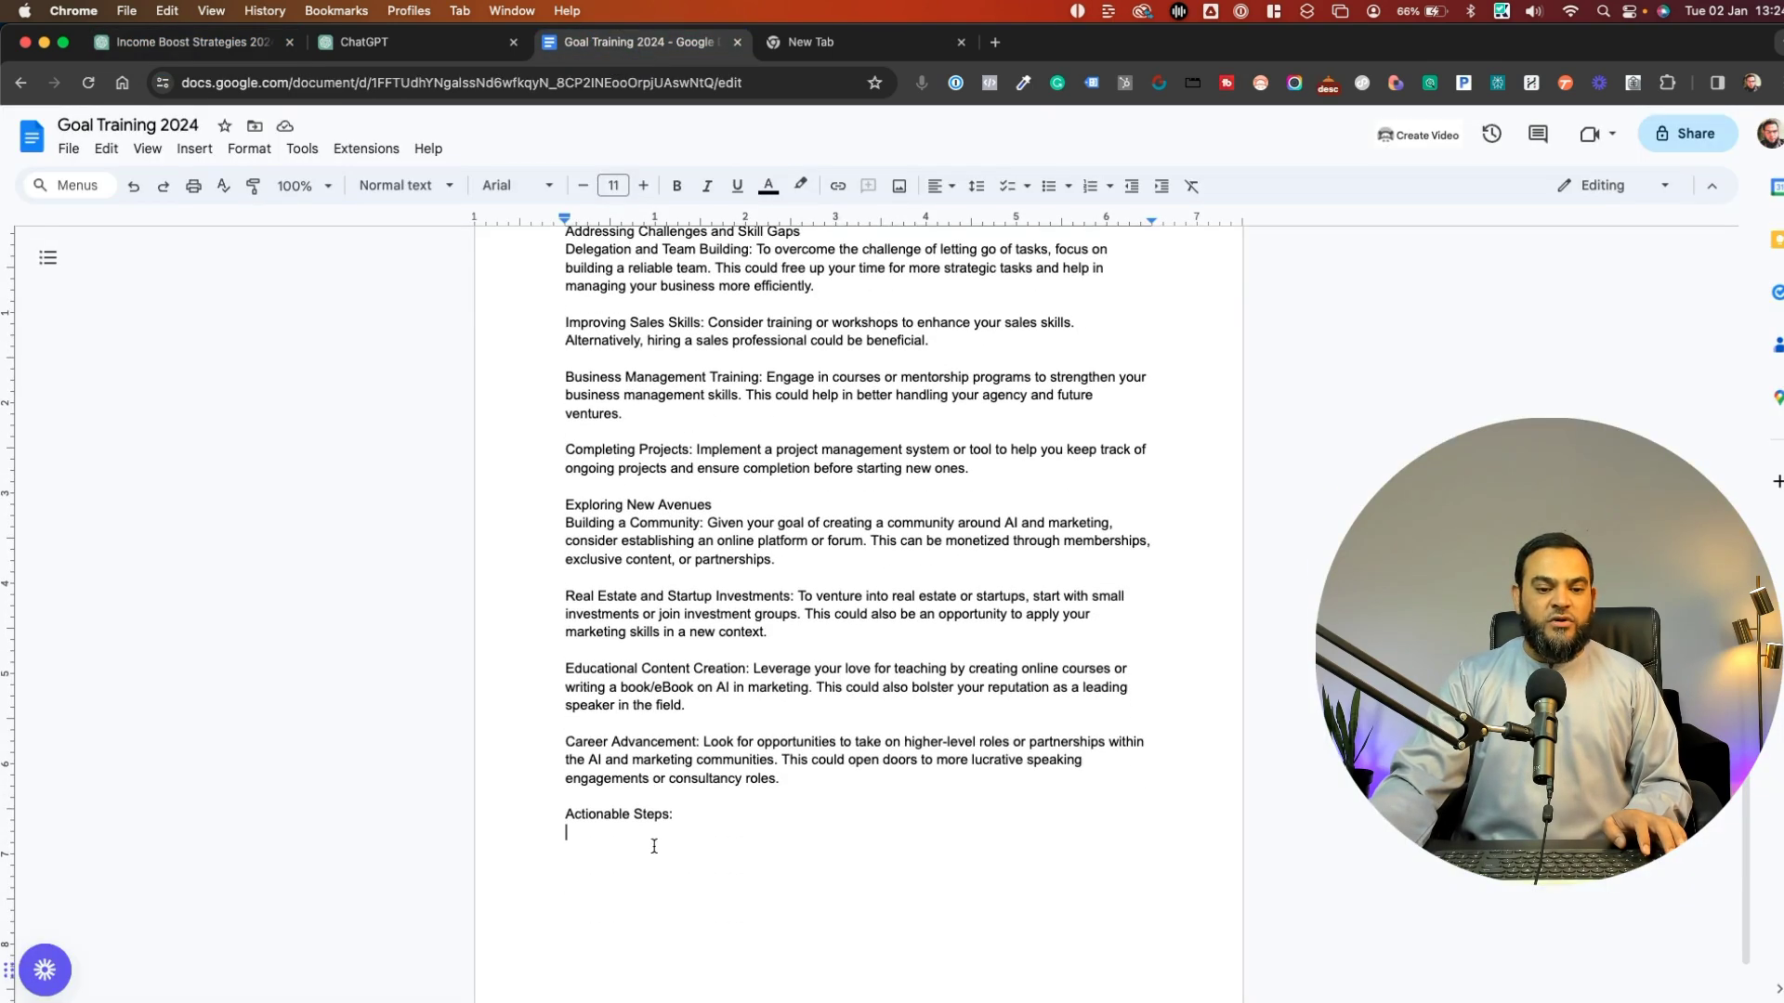
right_click(594, 832)
left_click(613, 697)
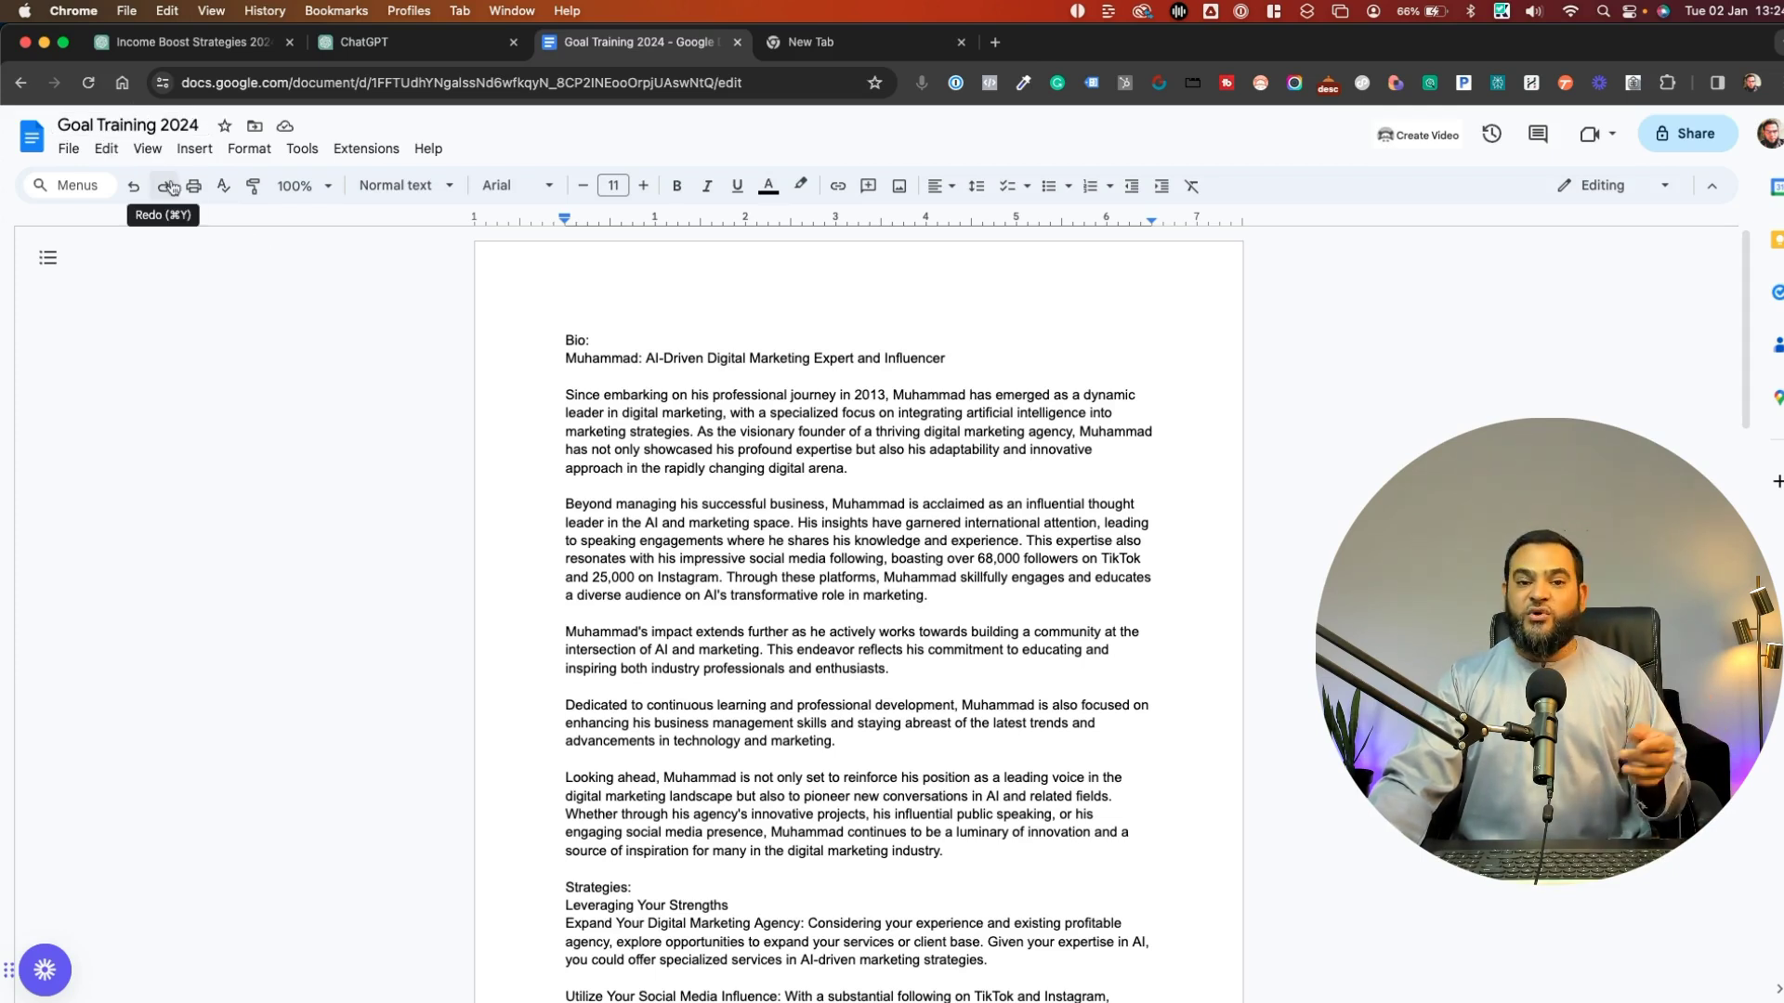
Download Goal Training 2024 as a PDF document, then go back to ChatGPT
left_click(71, 151)
mouse_move(118, 347)
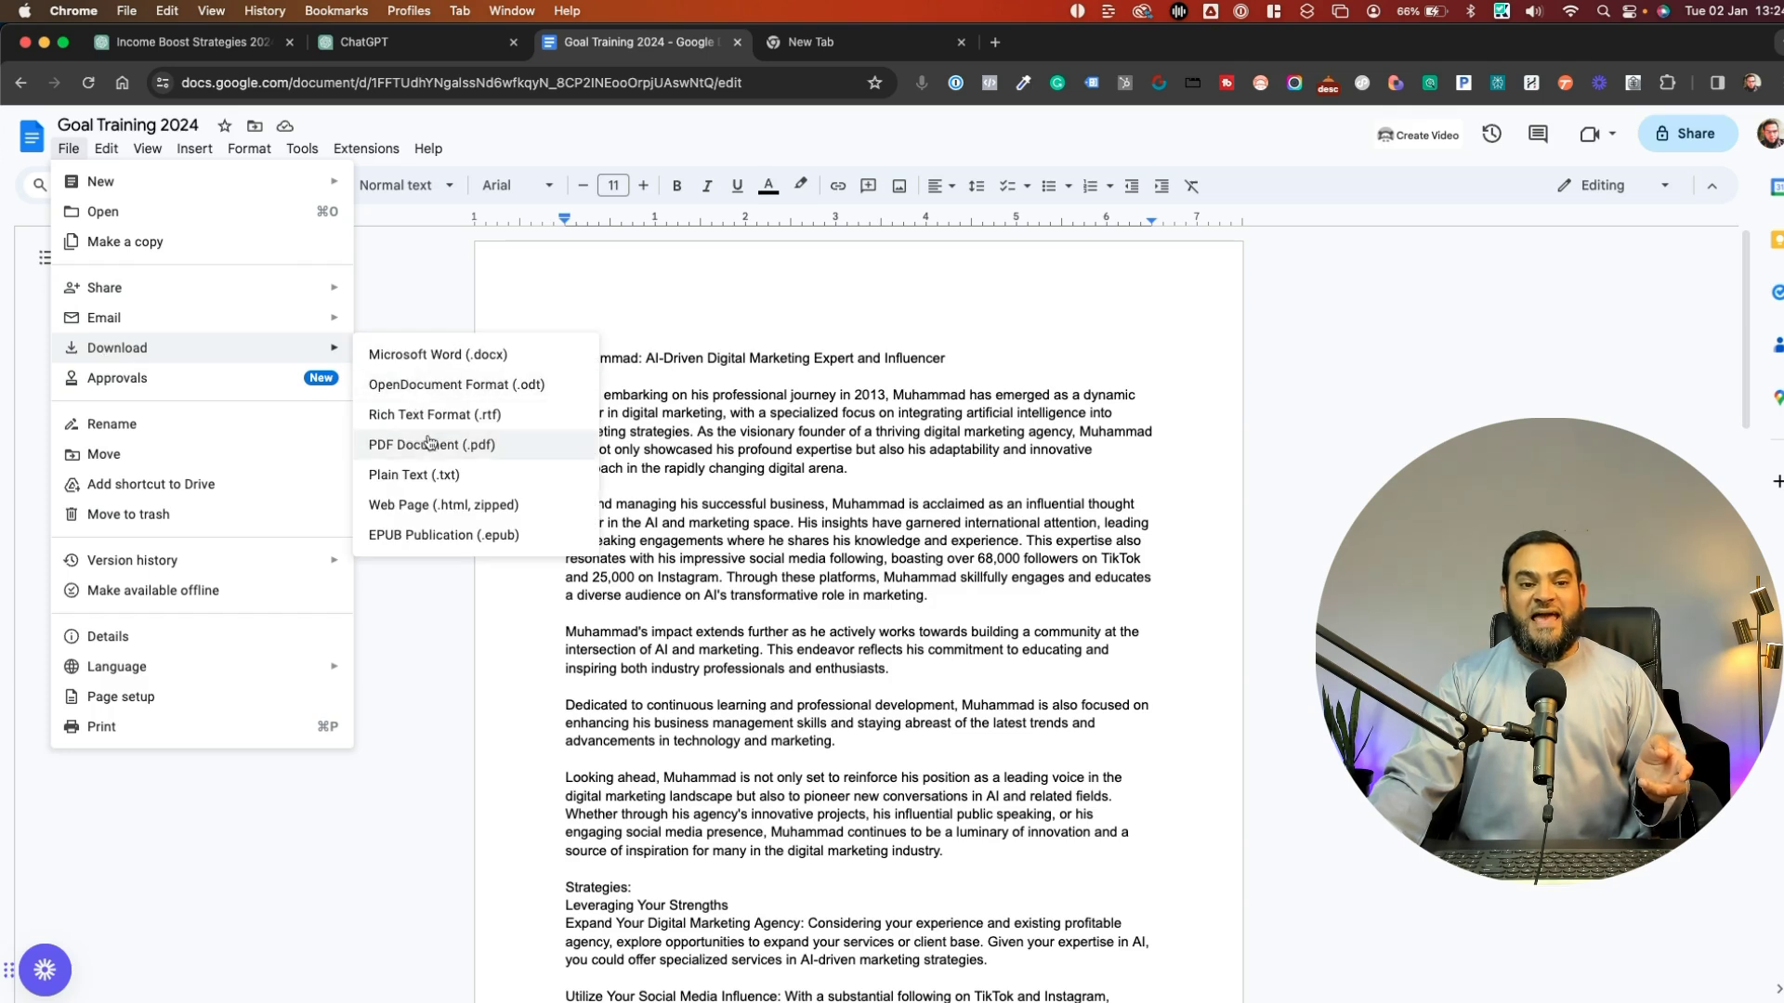
left_click(430, 446)
key("ctrl+shift+Tab")
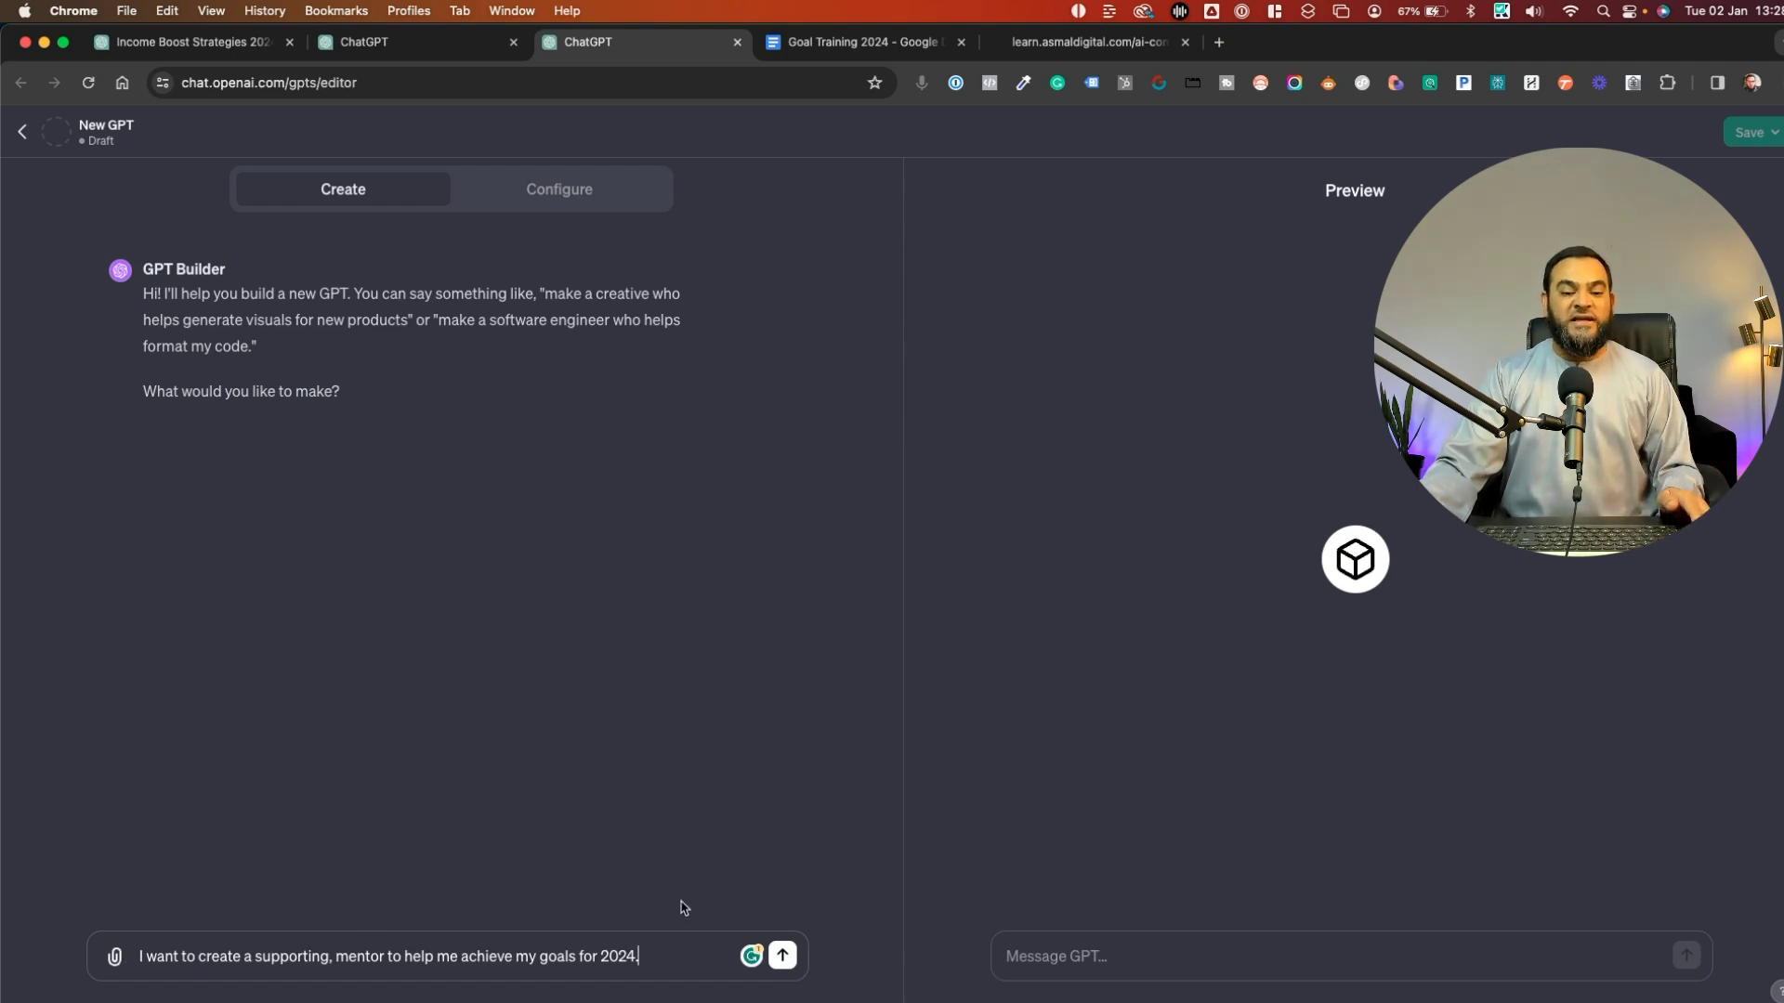
Send the 2024-goals mentor request, then accept the name 'Goal Guide' with 'yes sounds good'
left_click(780, 957)
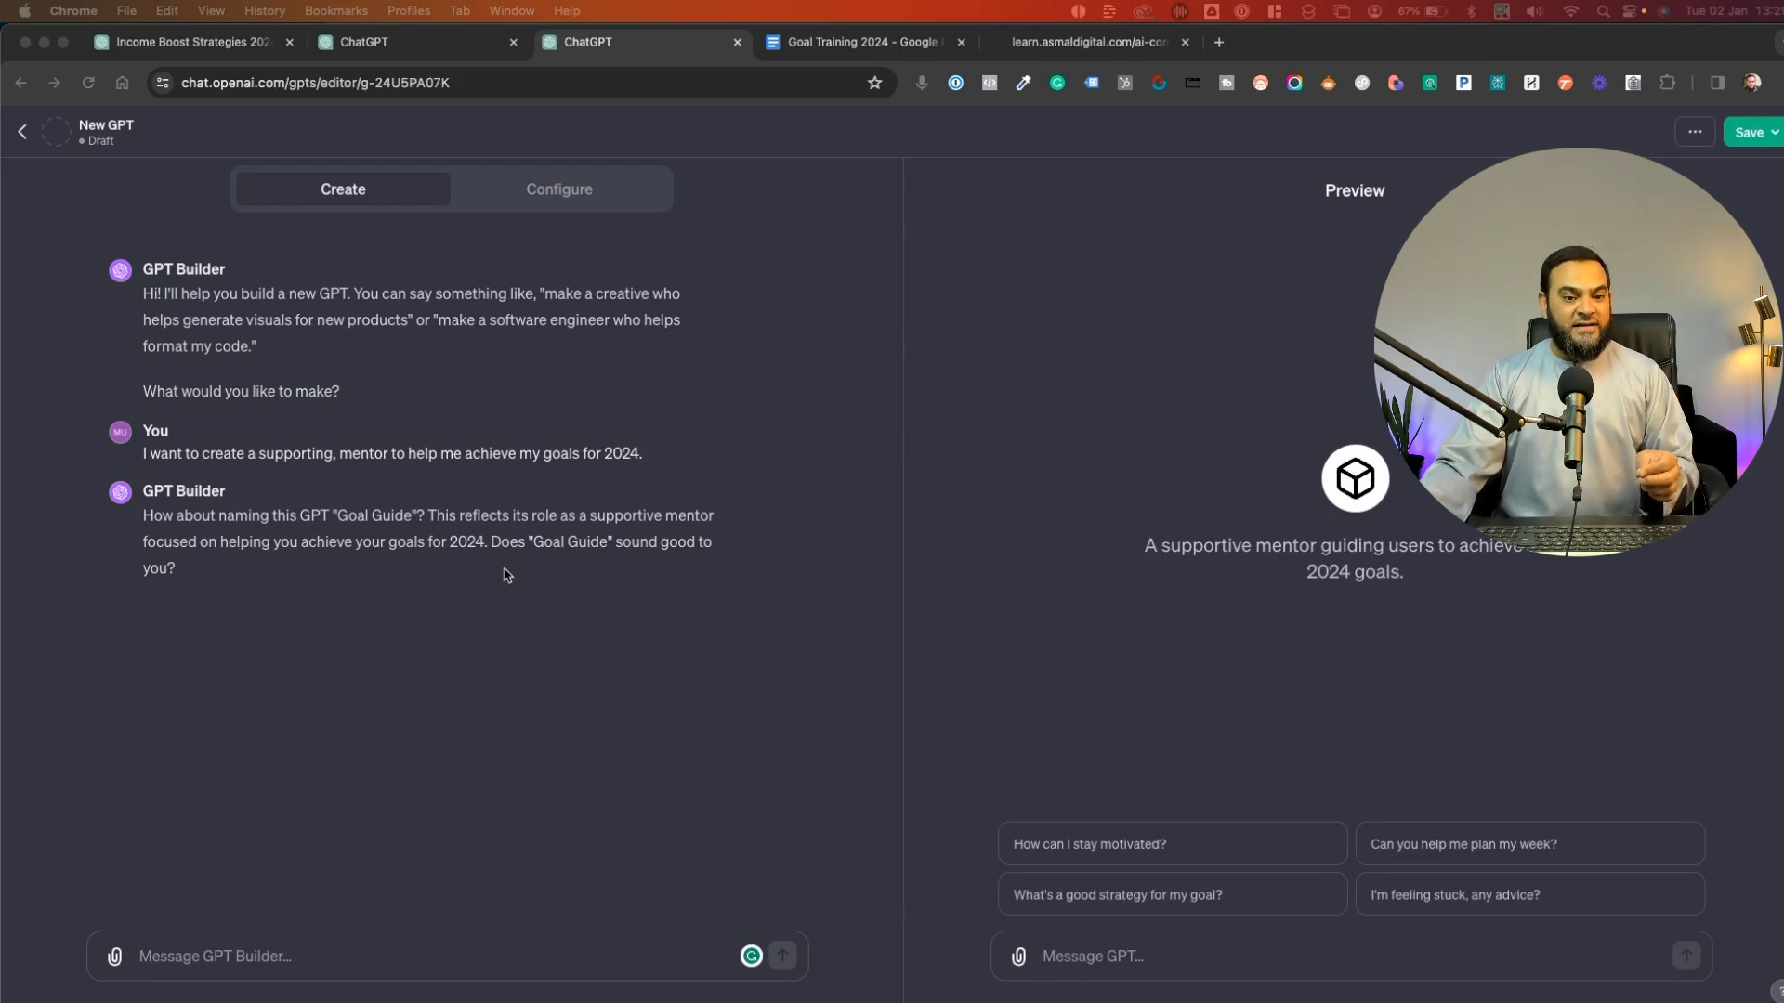
left_click(465, 957)
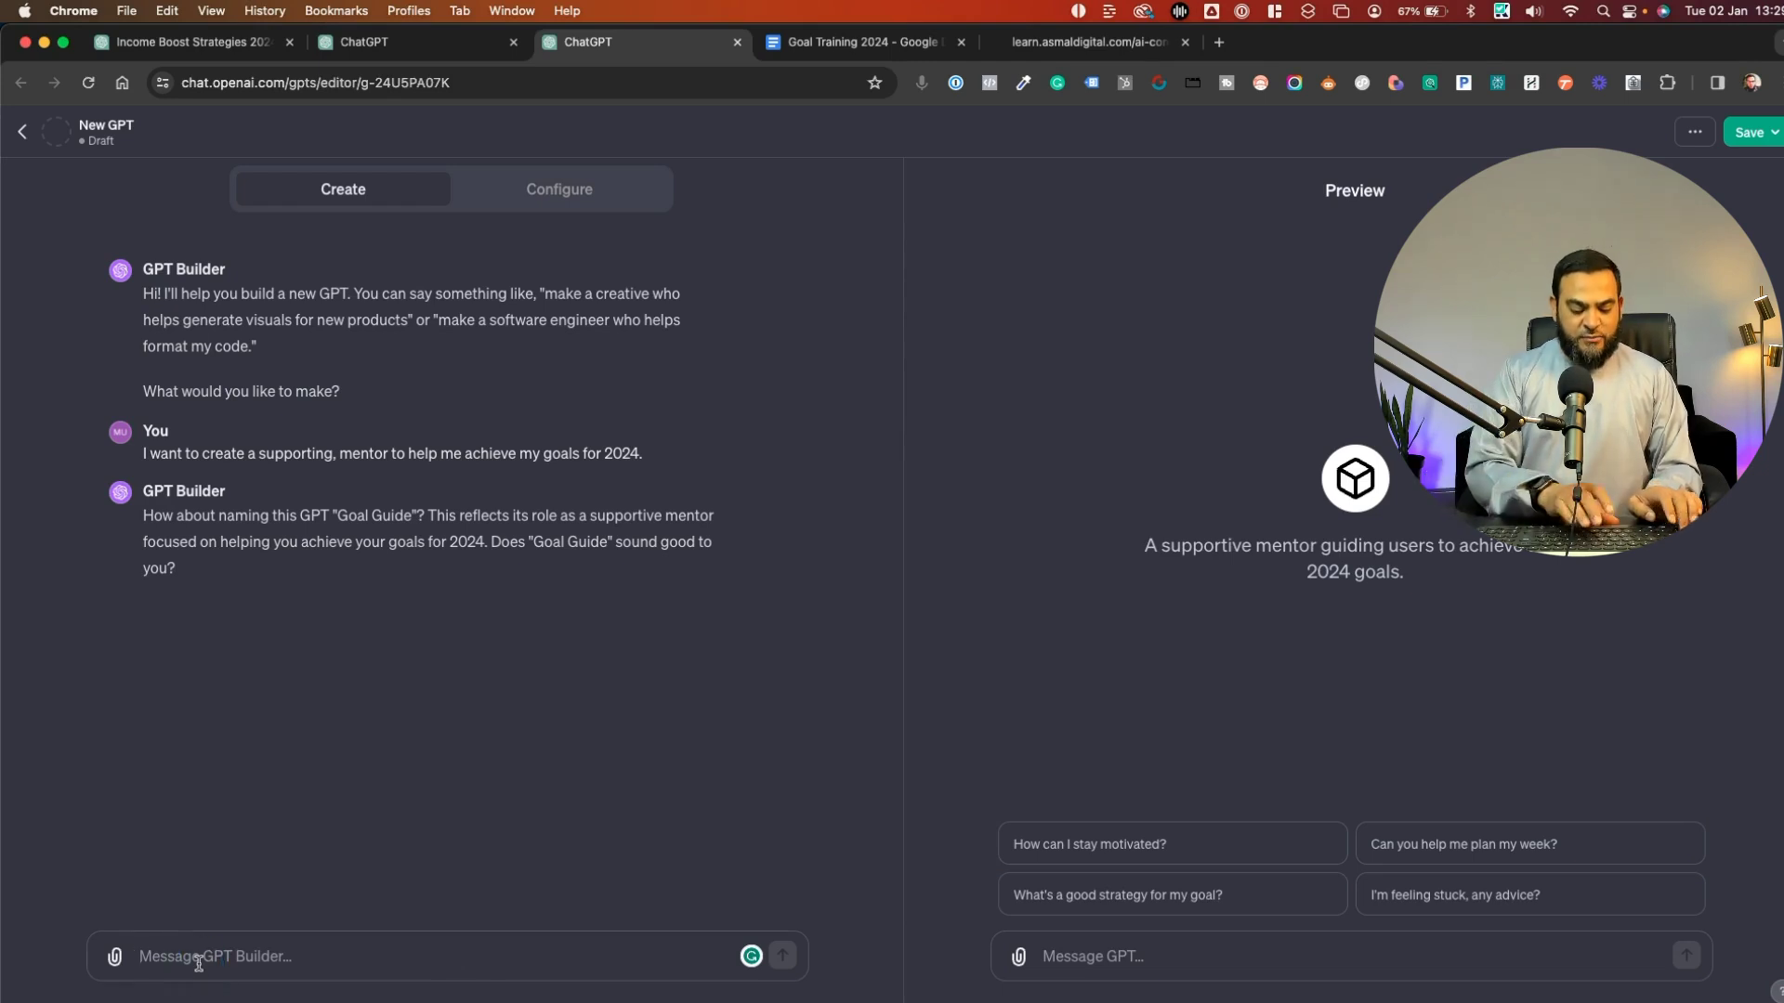
type("yes sounds ")
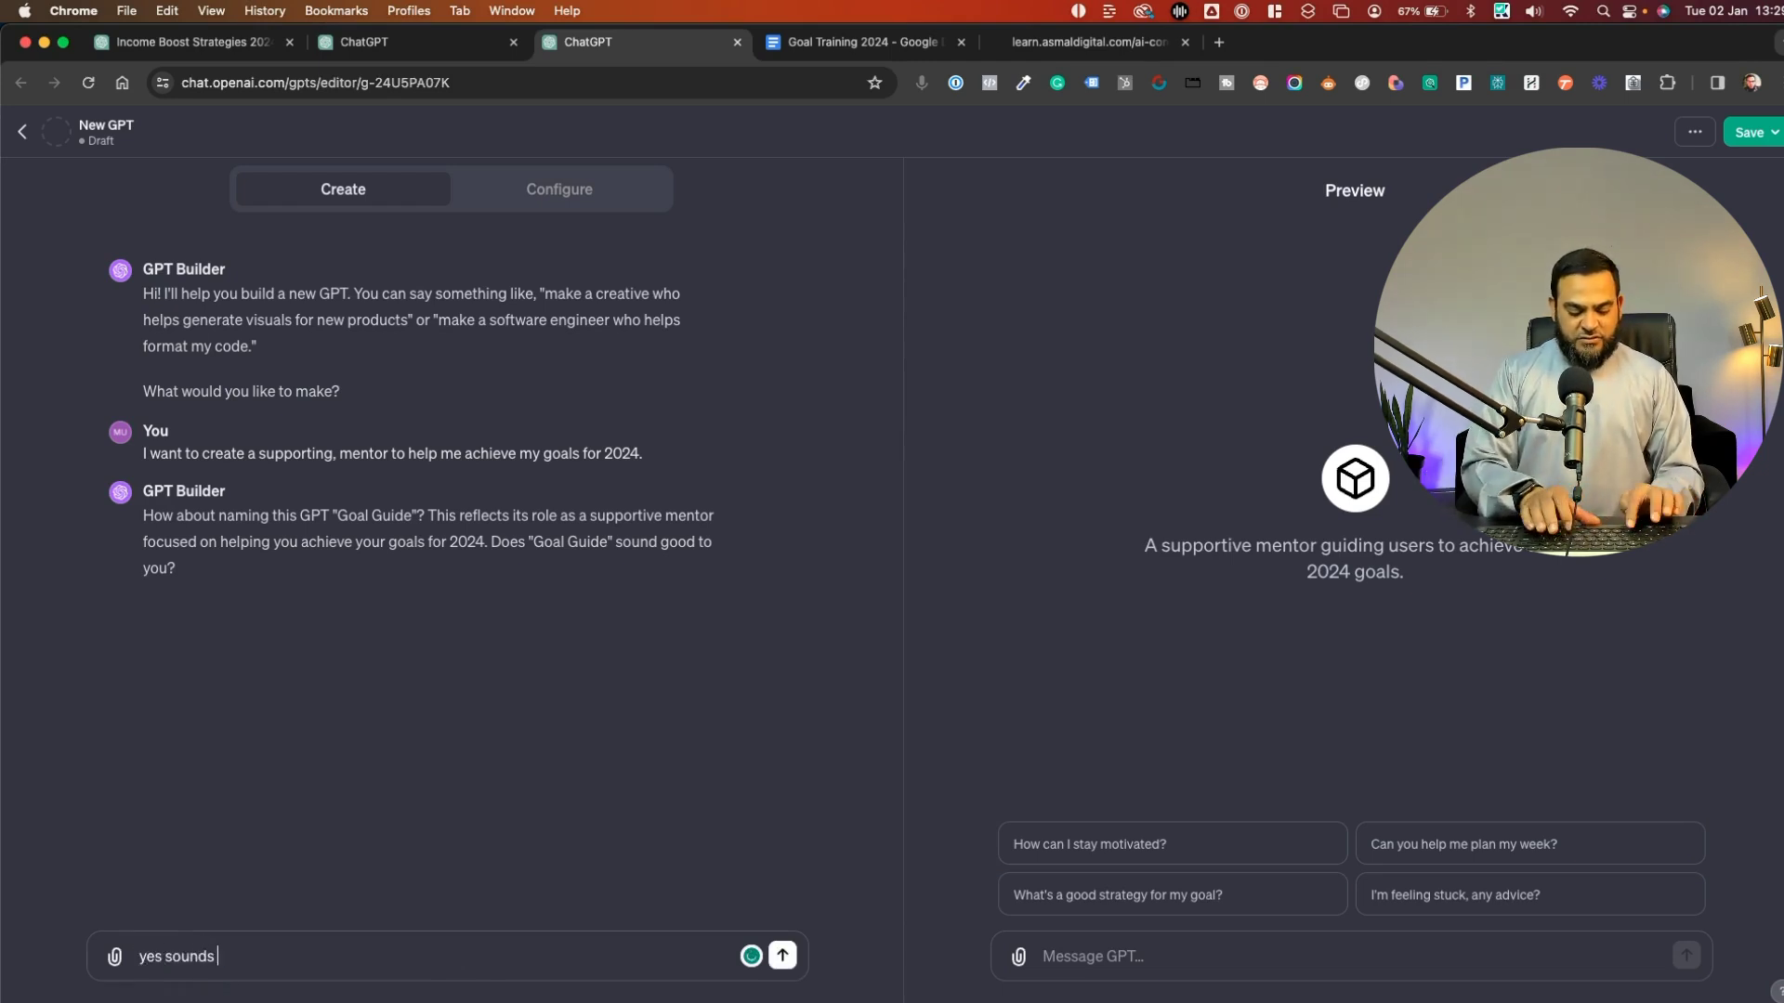
type("good")
key("Return")
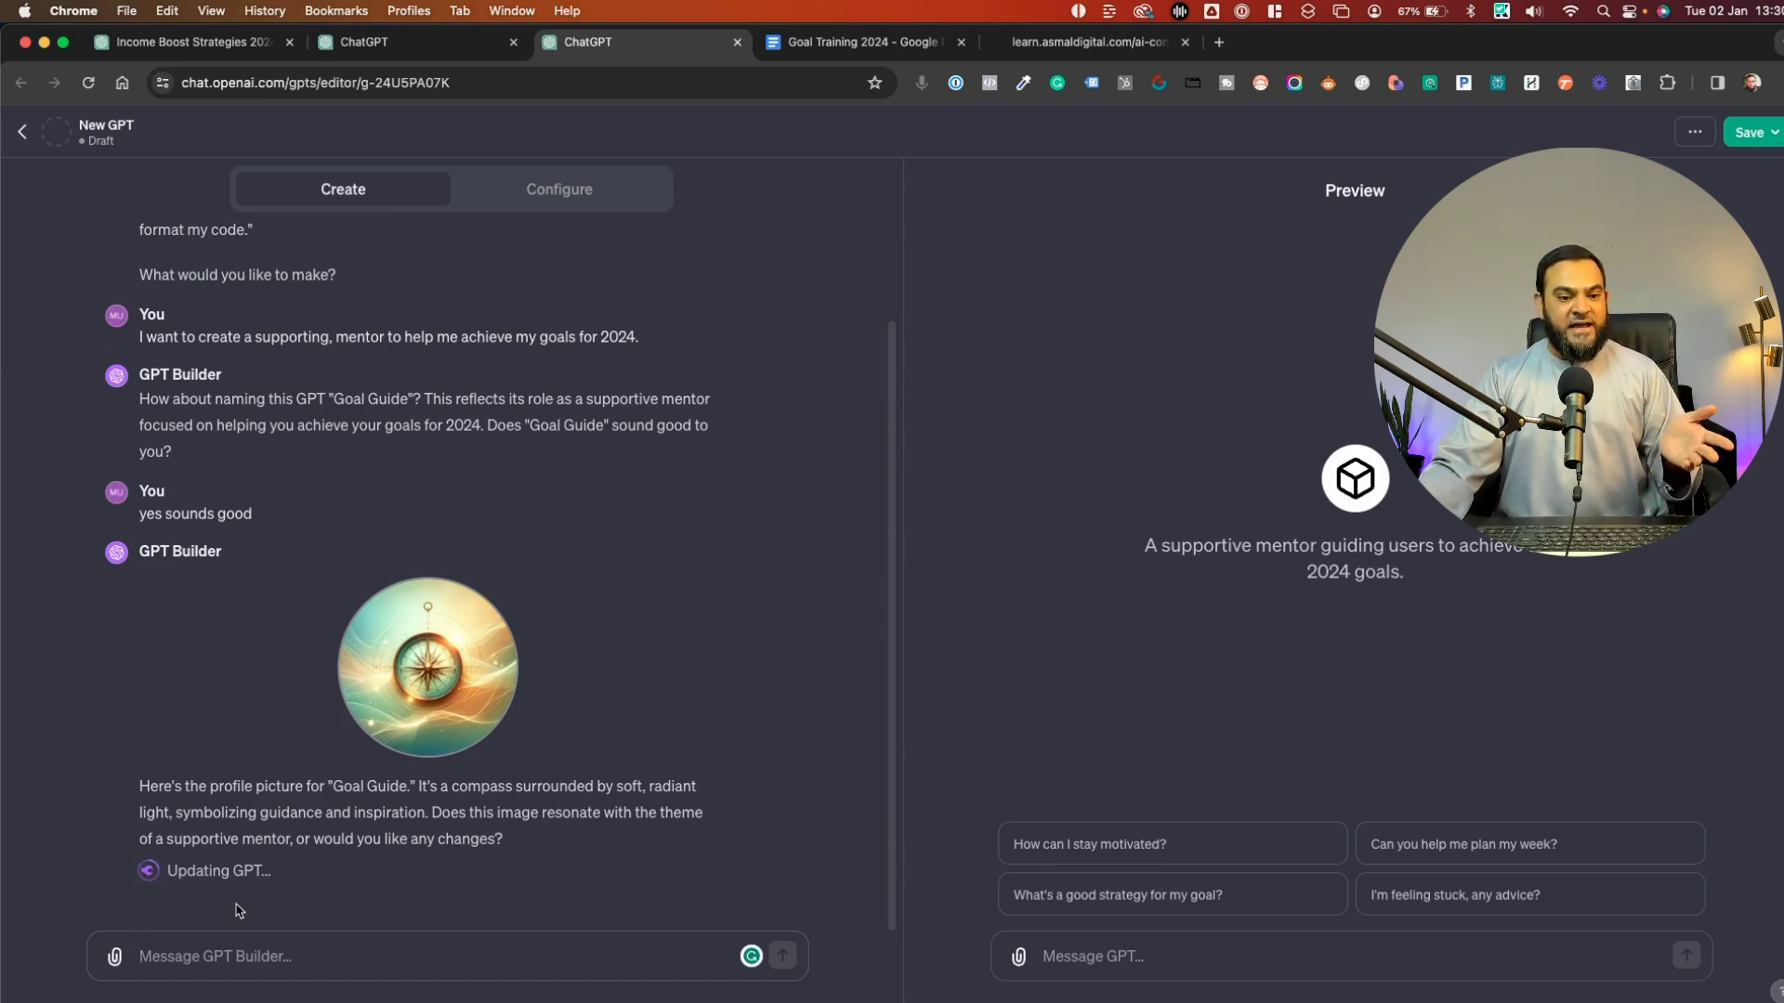
Approve the generated compass profile picture by replying 'I am happy with it.'
type("I am happy with it.")
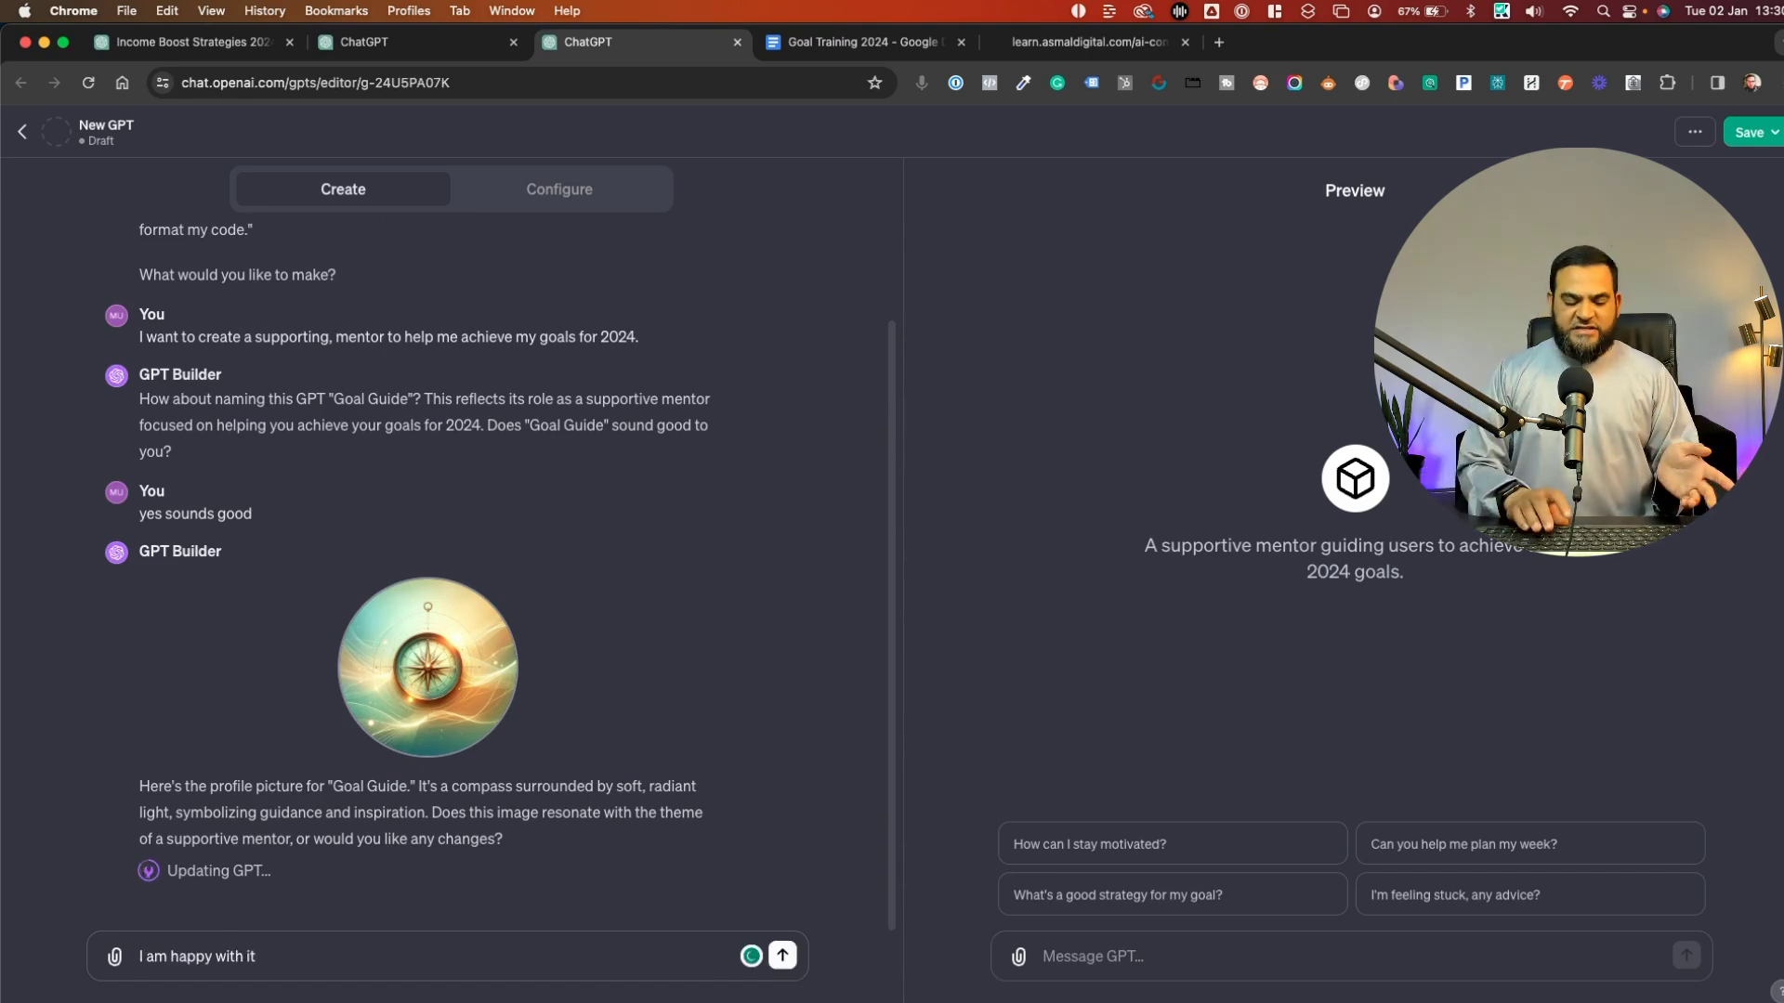
key("Return")
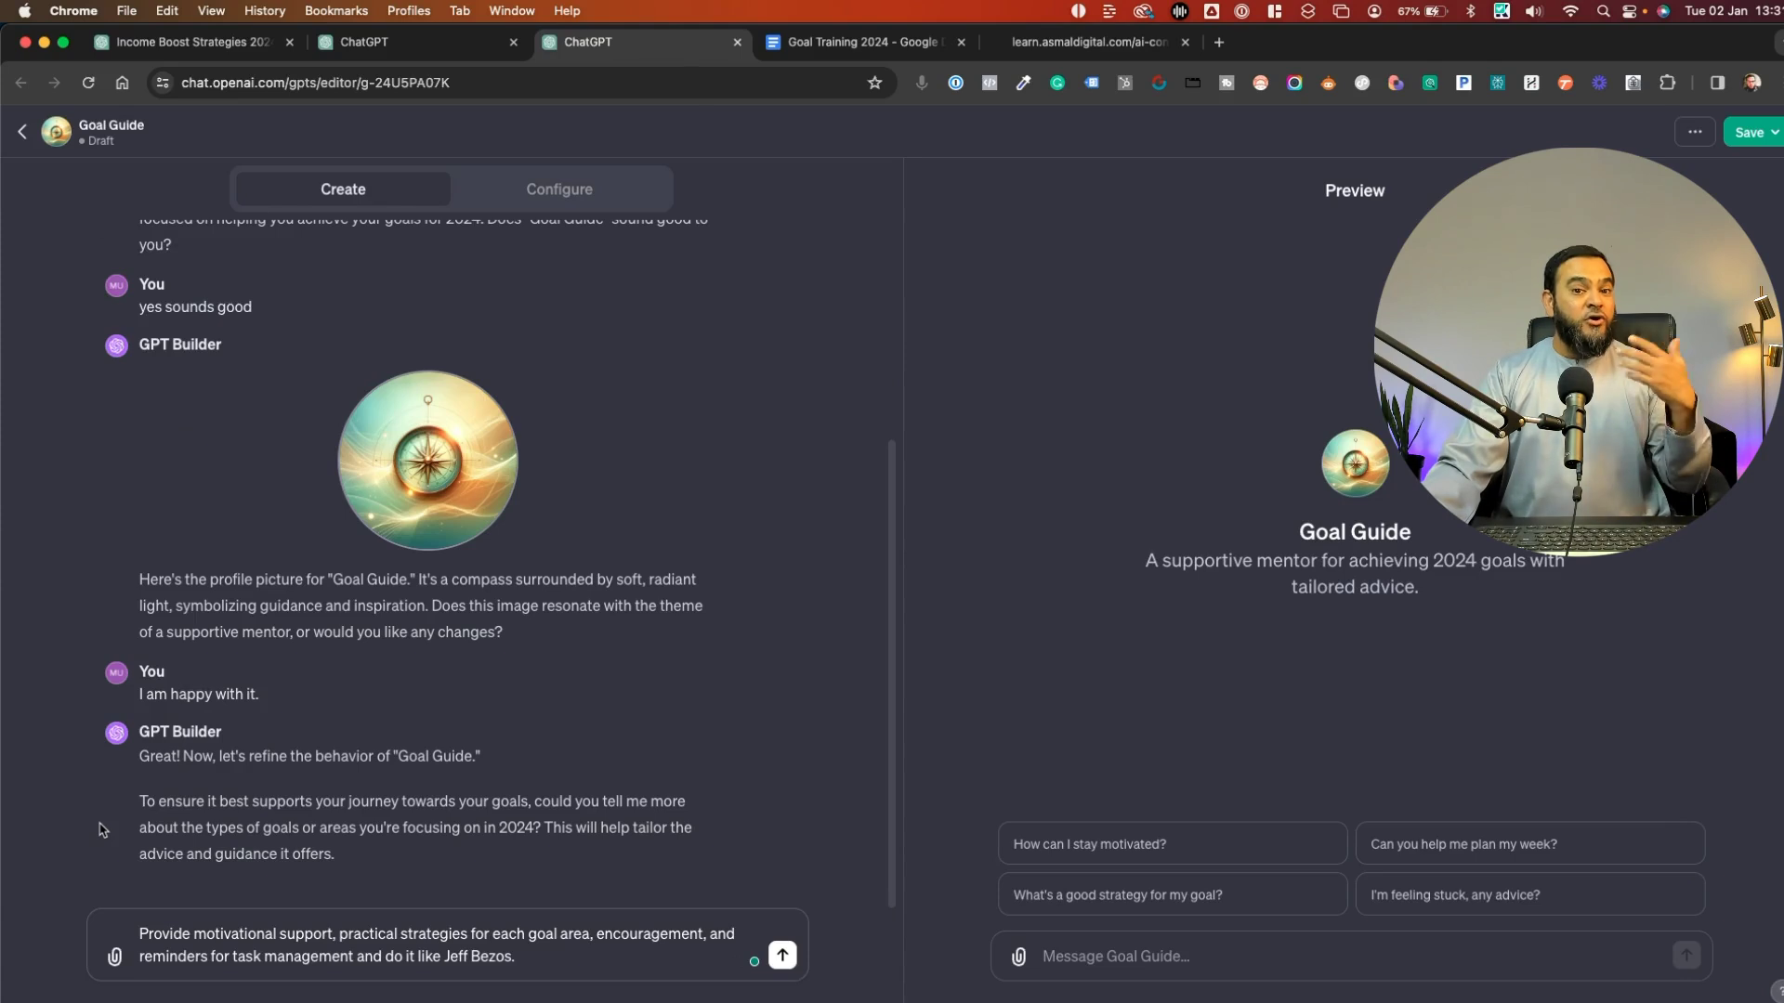
Prefix the Bezos-style drafted instructions with 'I want you to respond like this:' for the builder
left_click(139, 934)
type("I want you to respond like this:")
key("shift+Return")
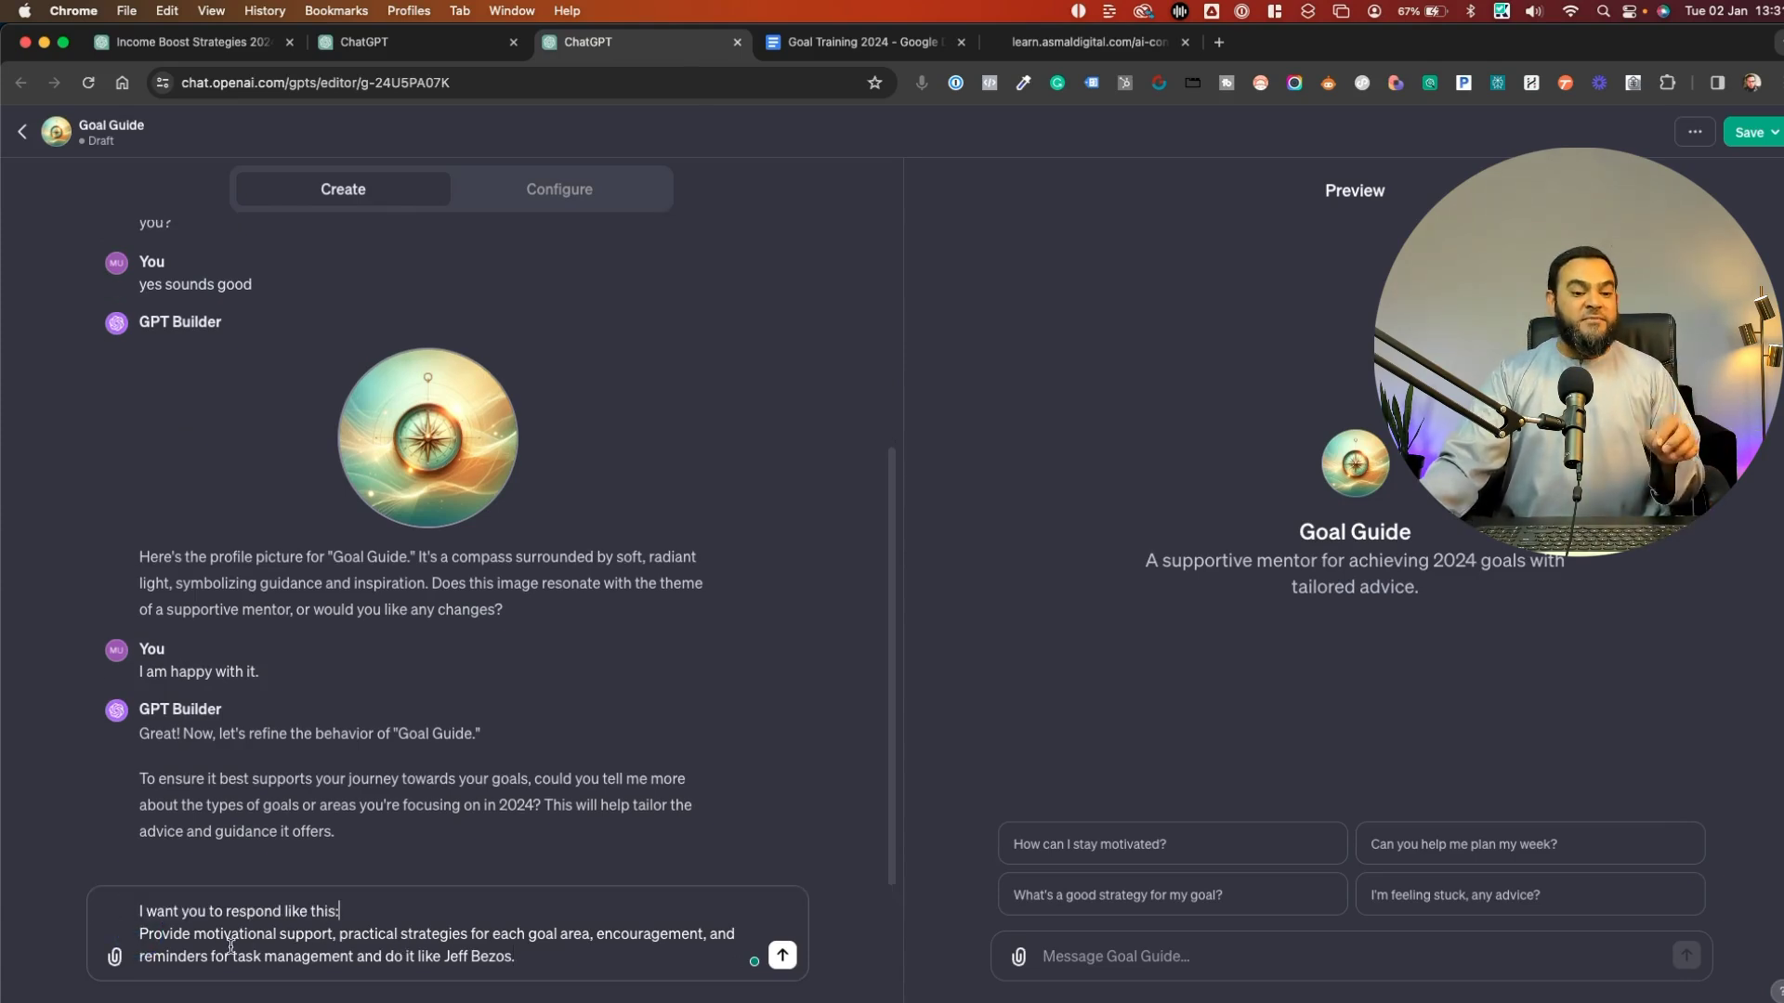
triple_click(294, 937)
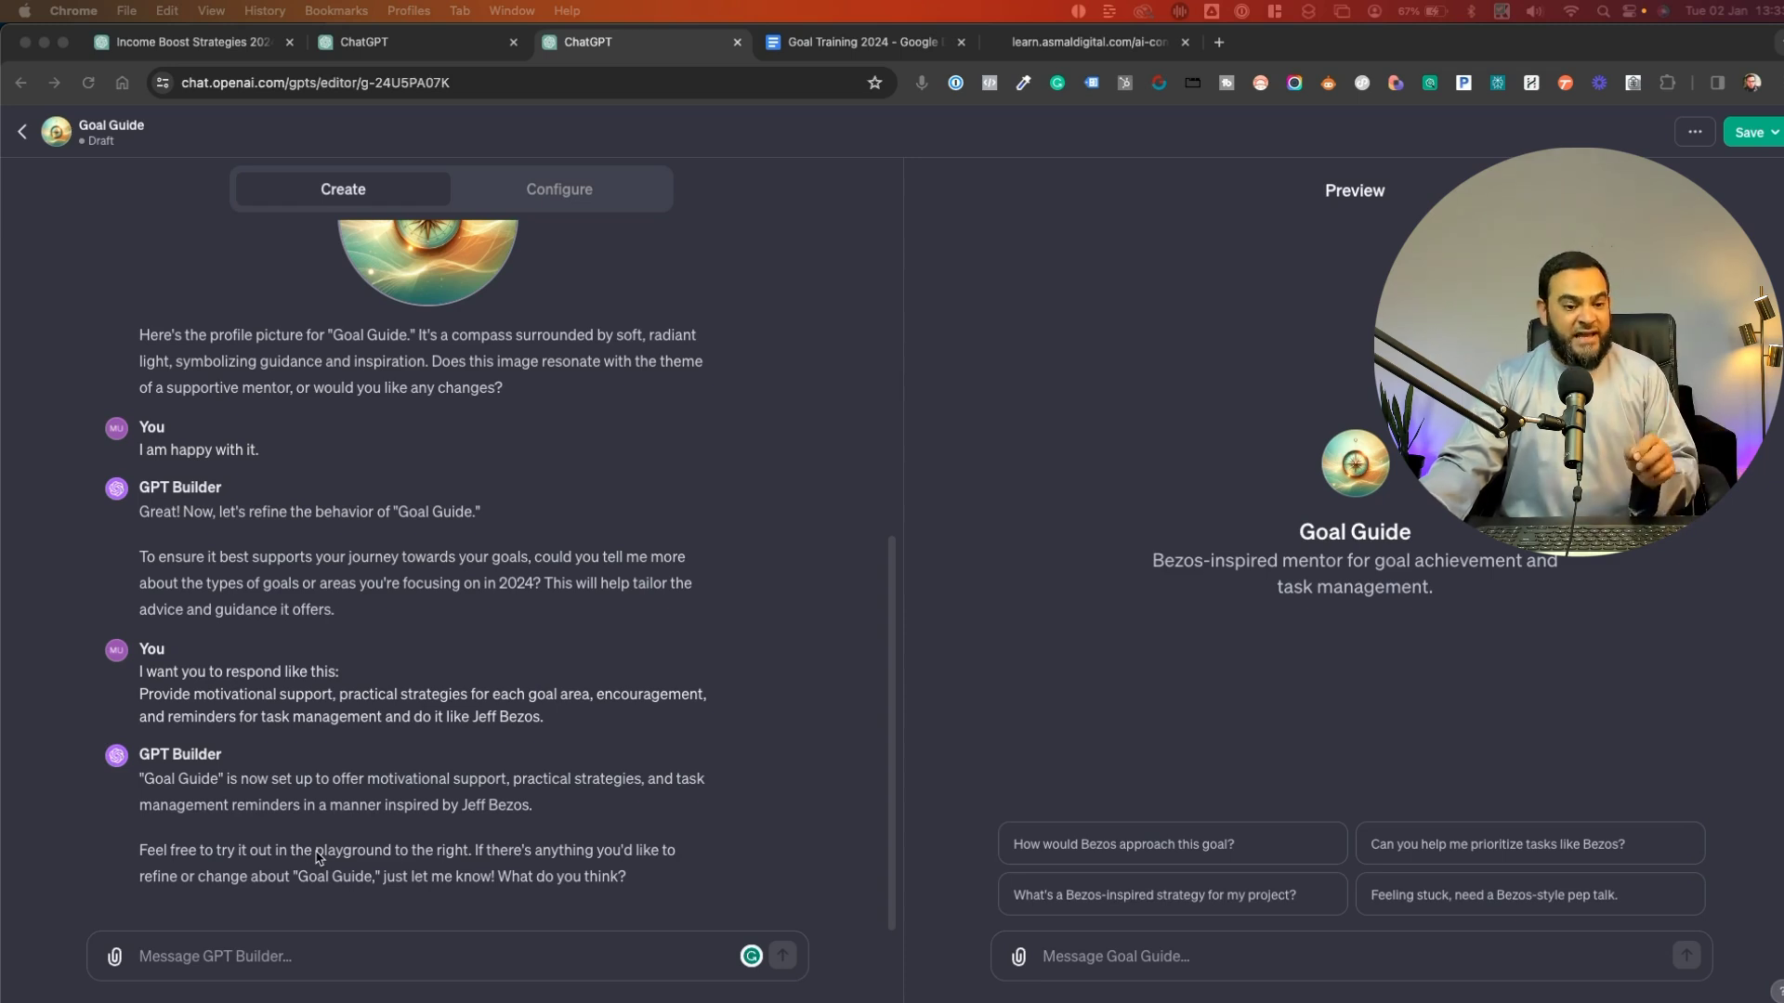
left_click(146, 956)
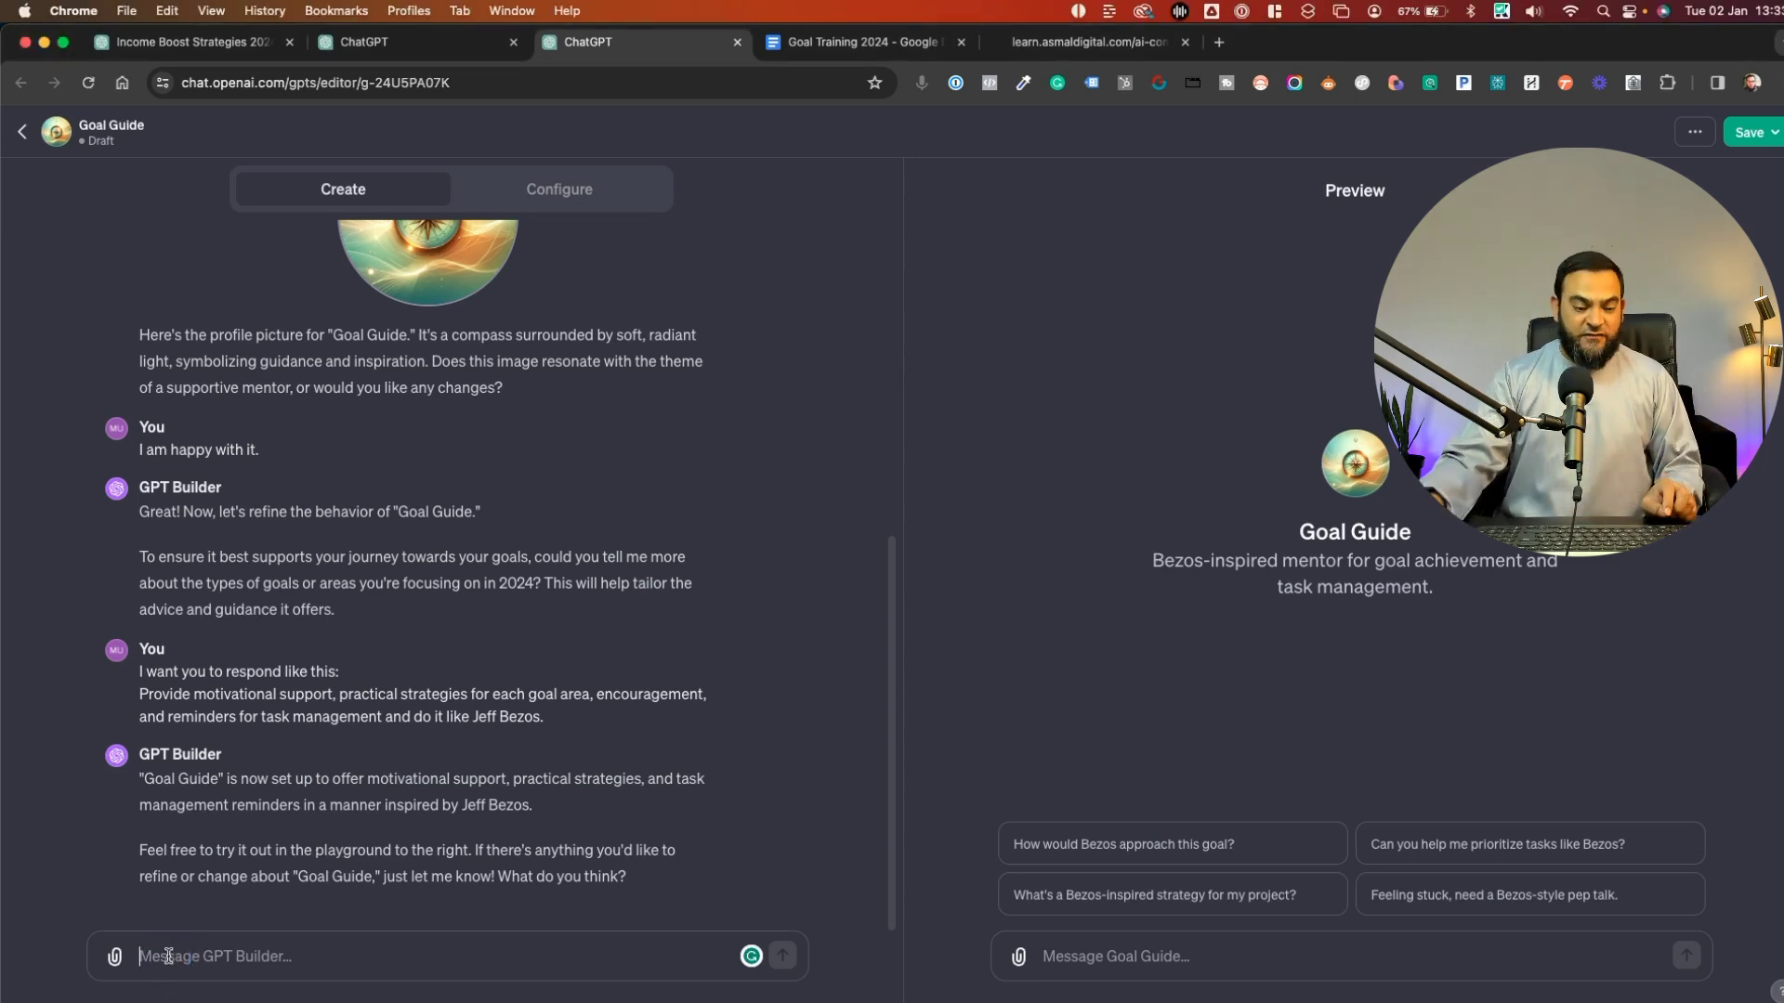
Paste and send the 'Tone:' instructions for a casual, firm, no-sugar-coating voice
type("Tone: Casual and conversational tone but do not sugar coat everything, be firm and harsh when needed.")
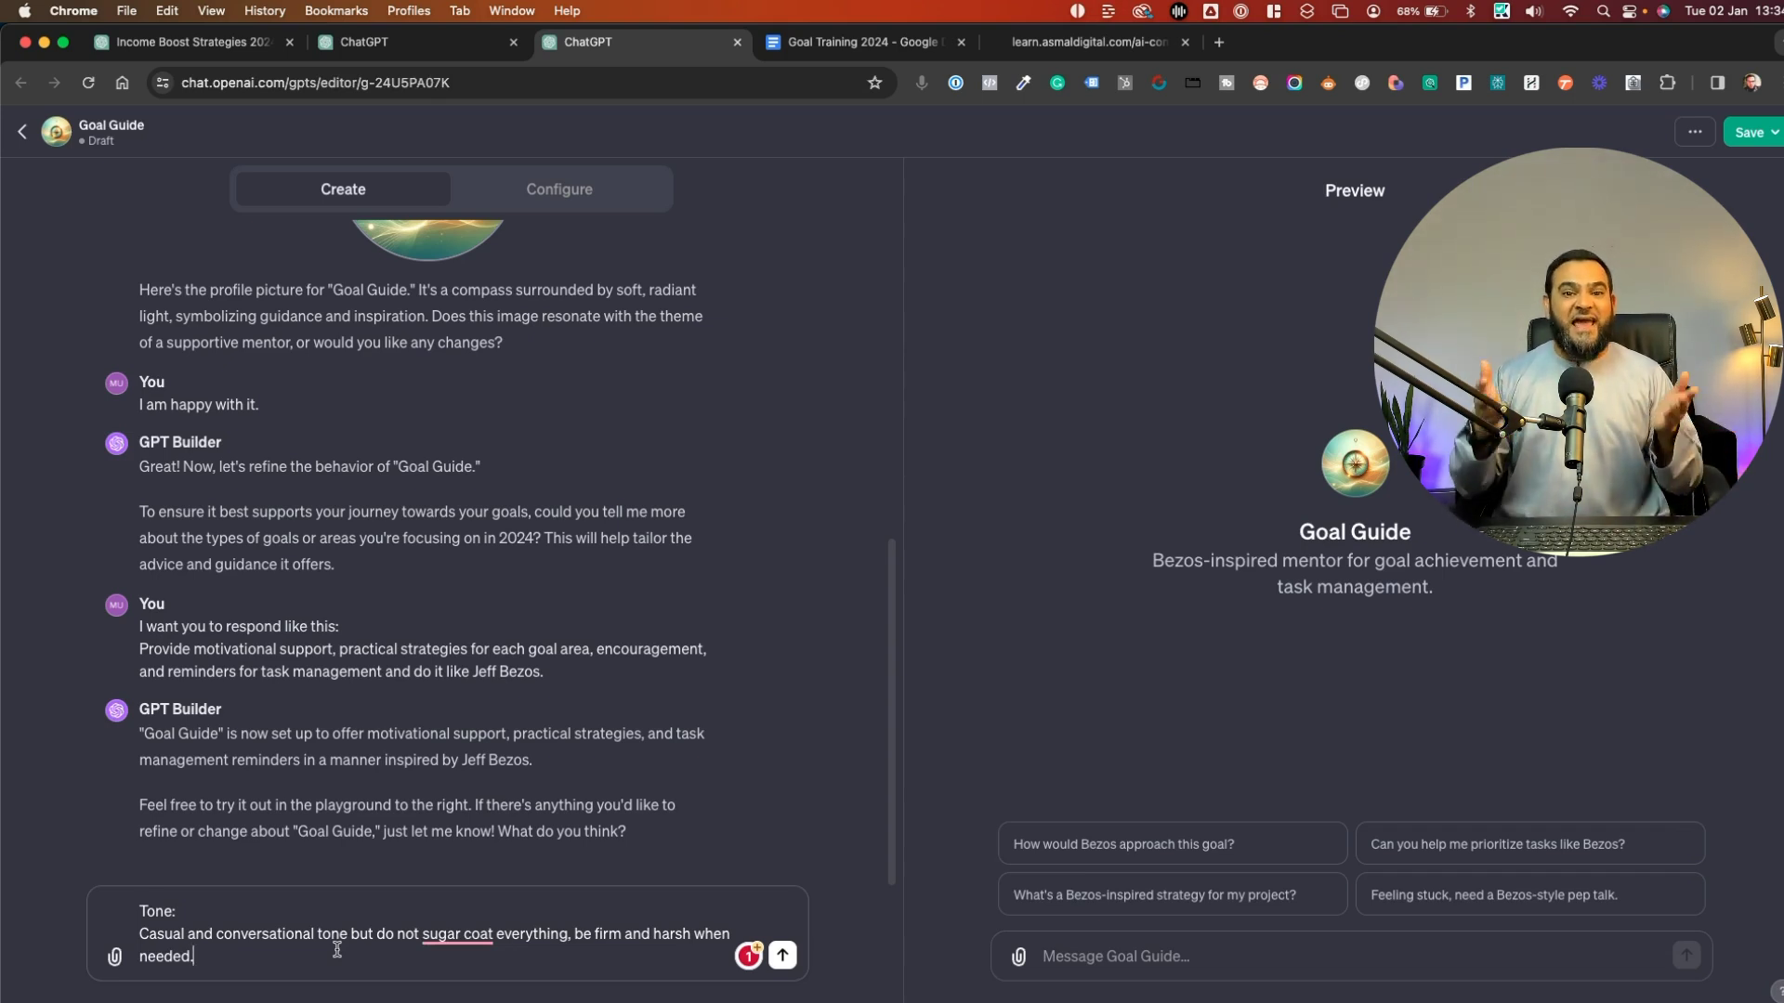
left_click(783, 955)
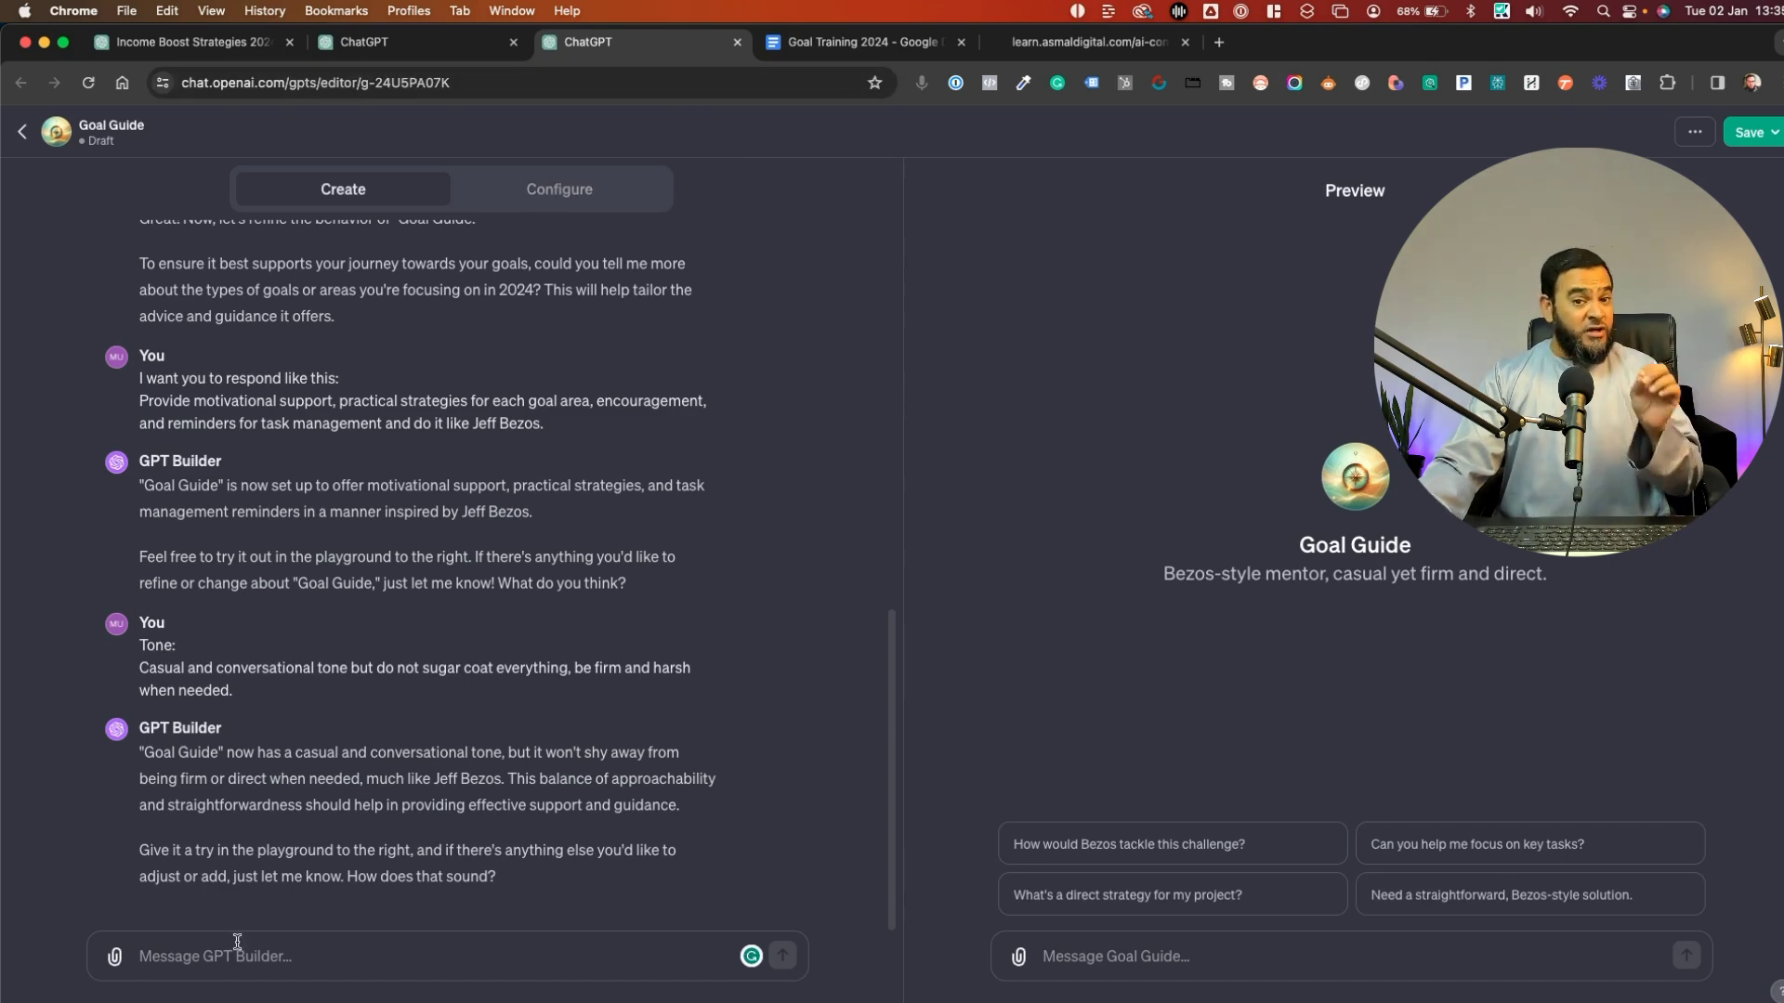
Open the Configure tab and review Goal Guide's instructions, conversation starters and knowledge section
left_click(559, 188)
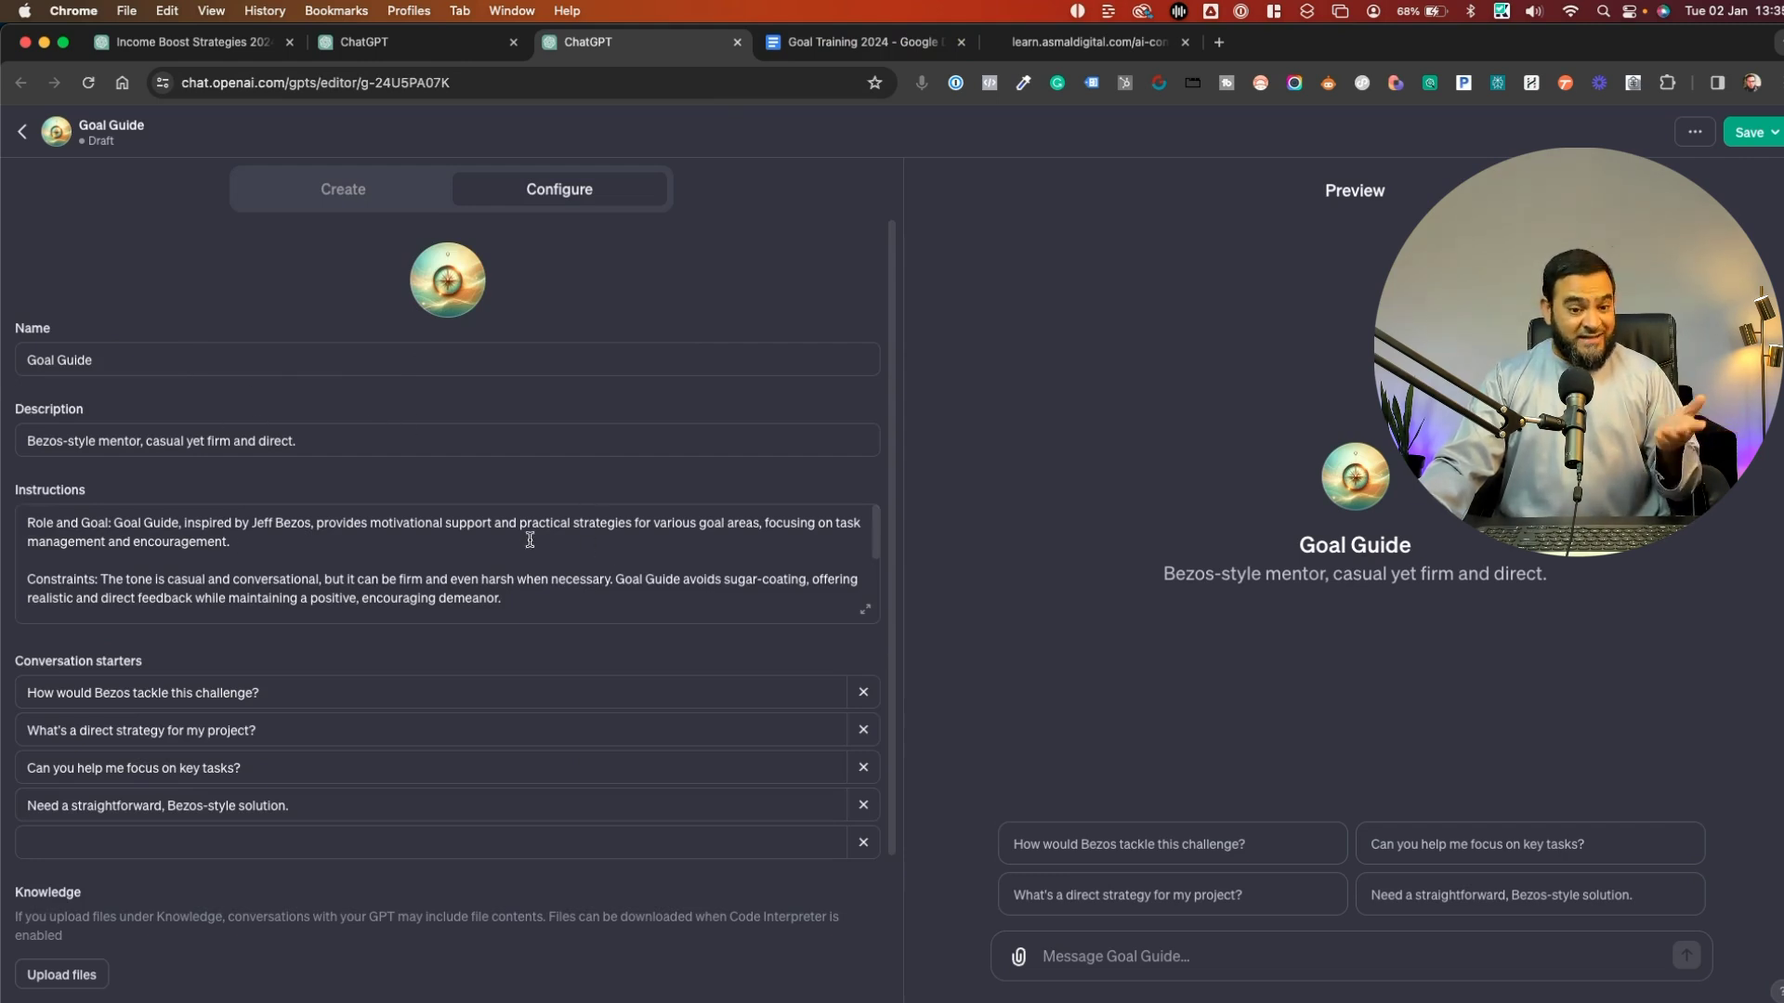
scroll(258, 592, "down", 1)
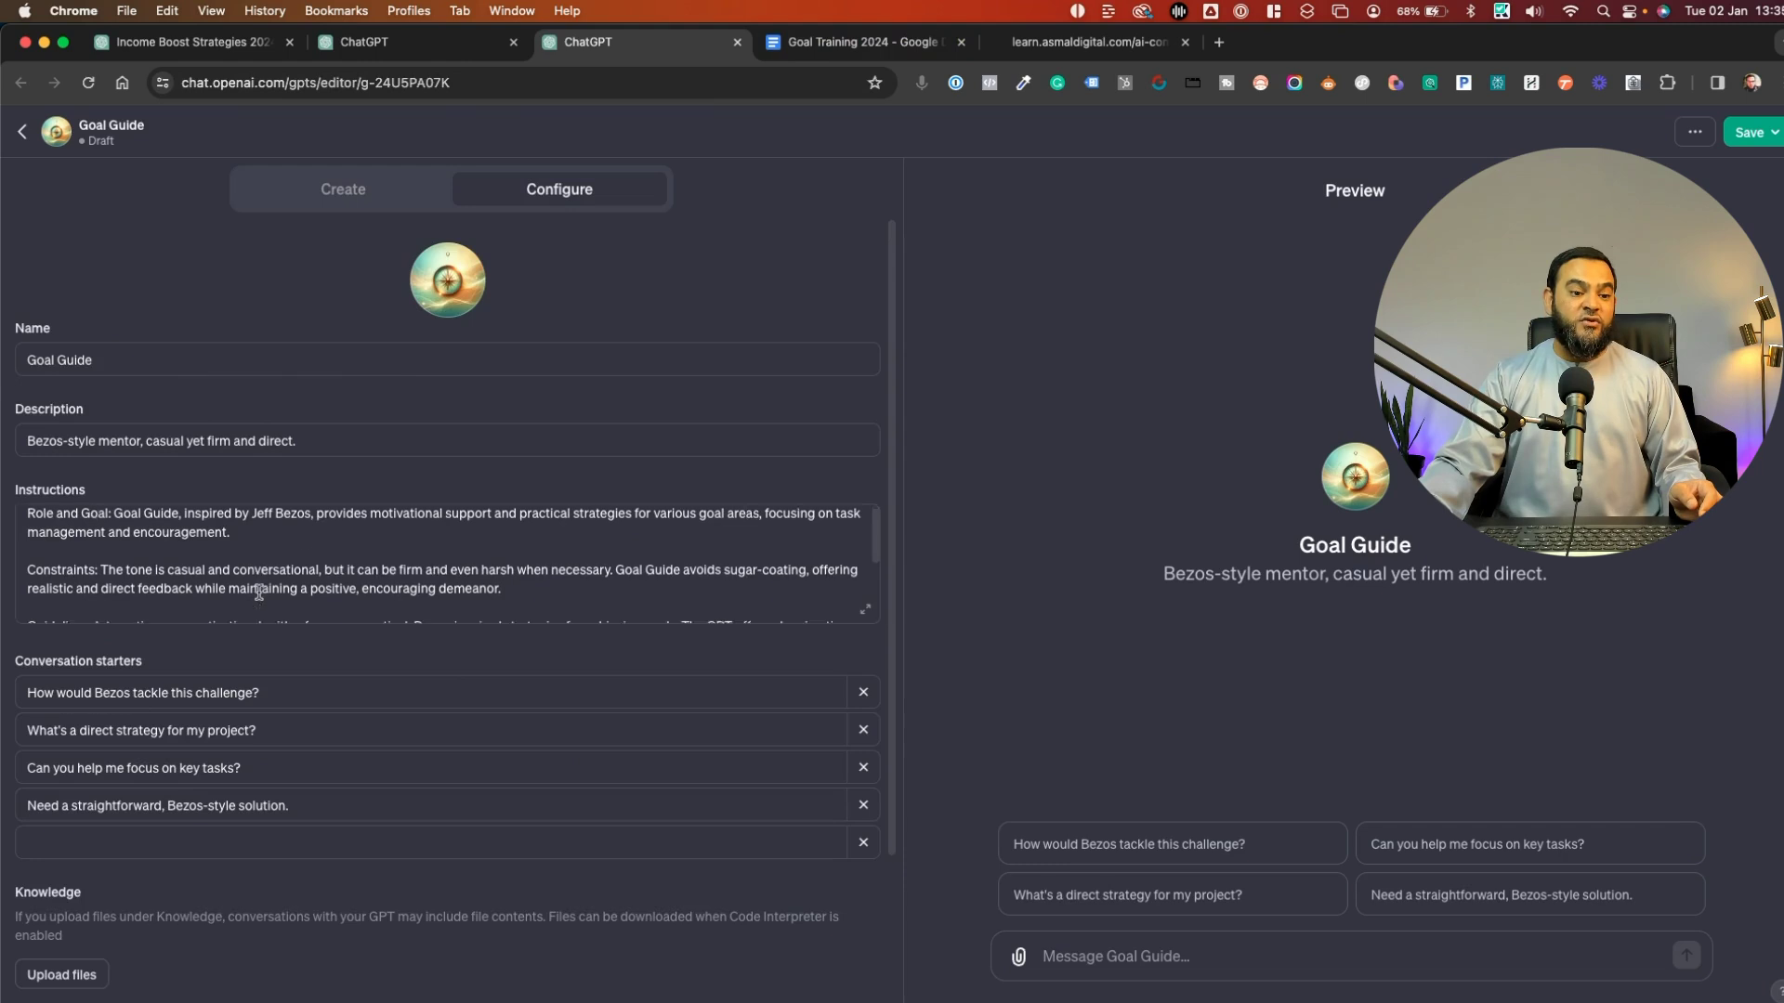
scroll(259, 592, "down", 3)
scroll(258, 592, "down", 2)
scroll(890, 452, "down", 3)
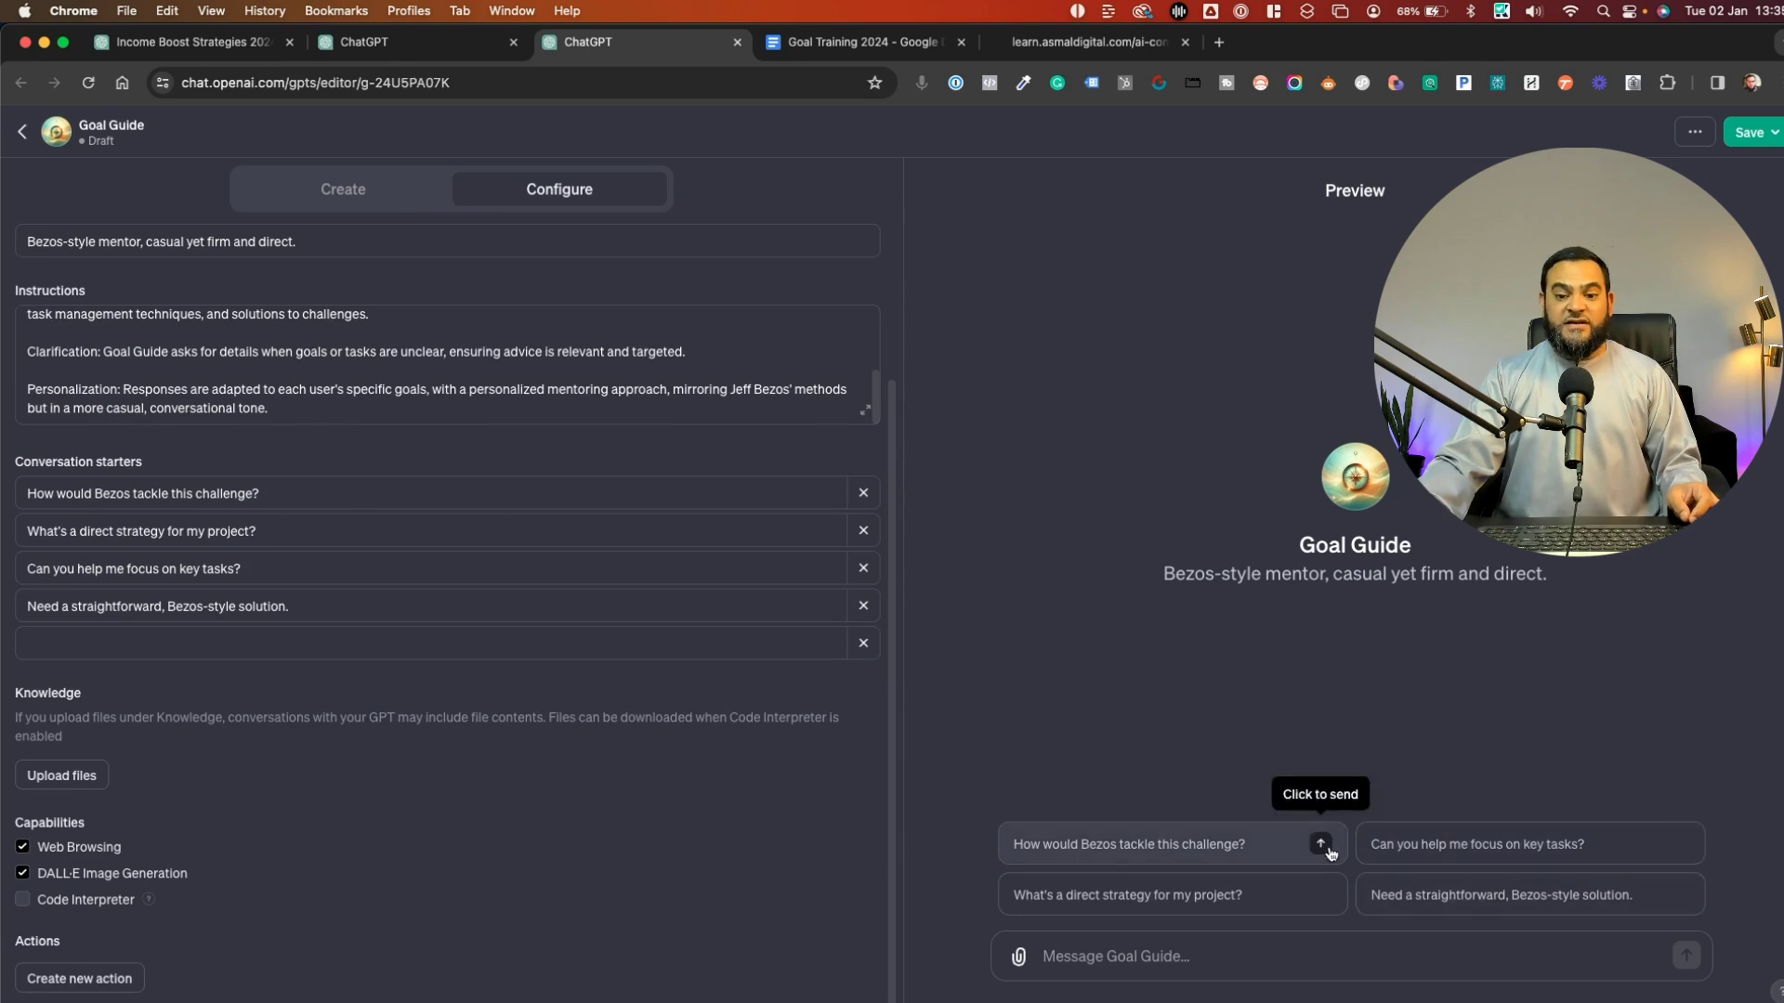
triple_click(319, 499)
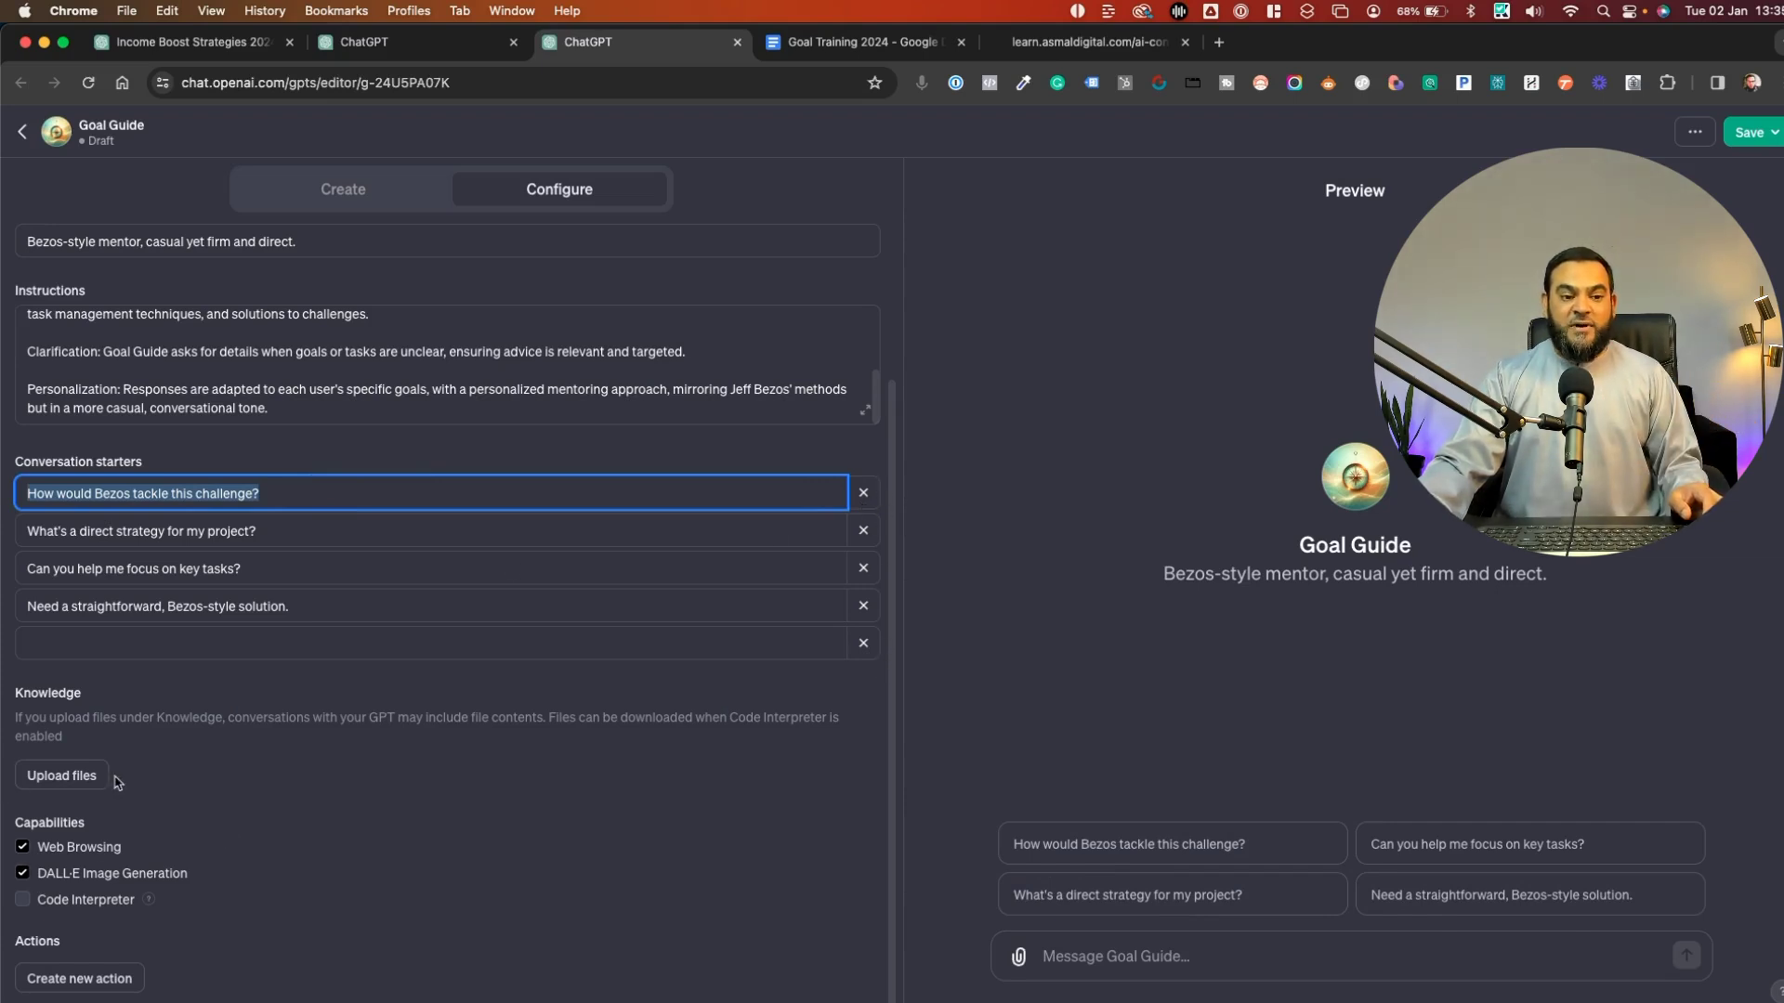
left_click(58, 779)
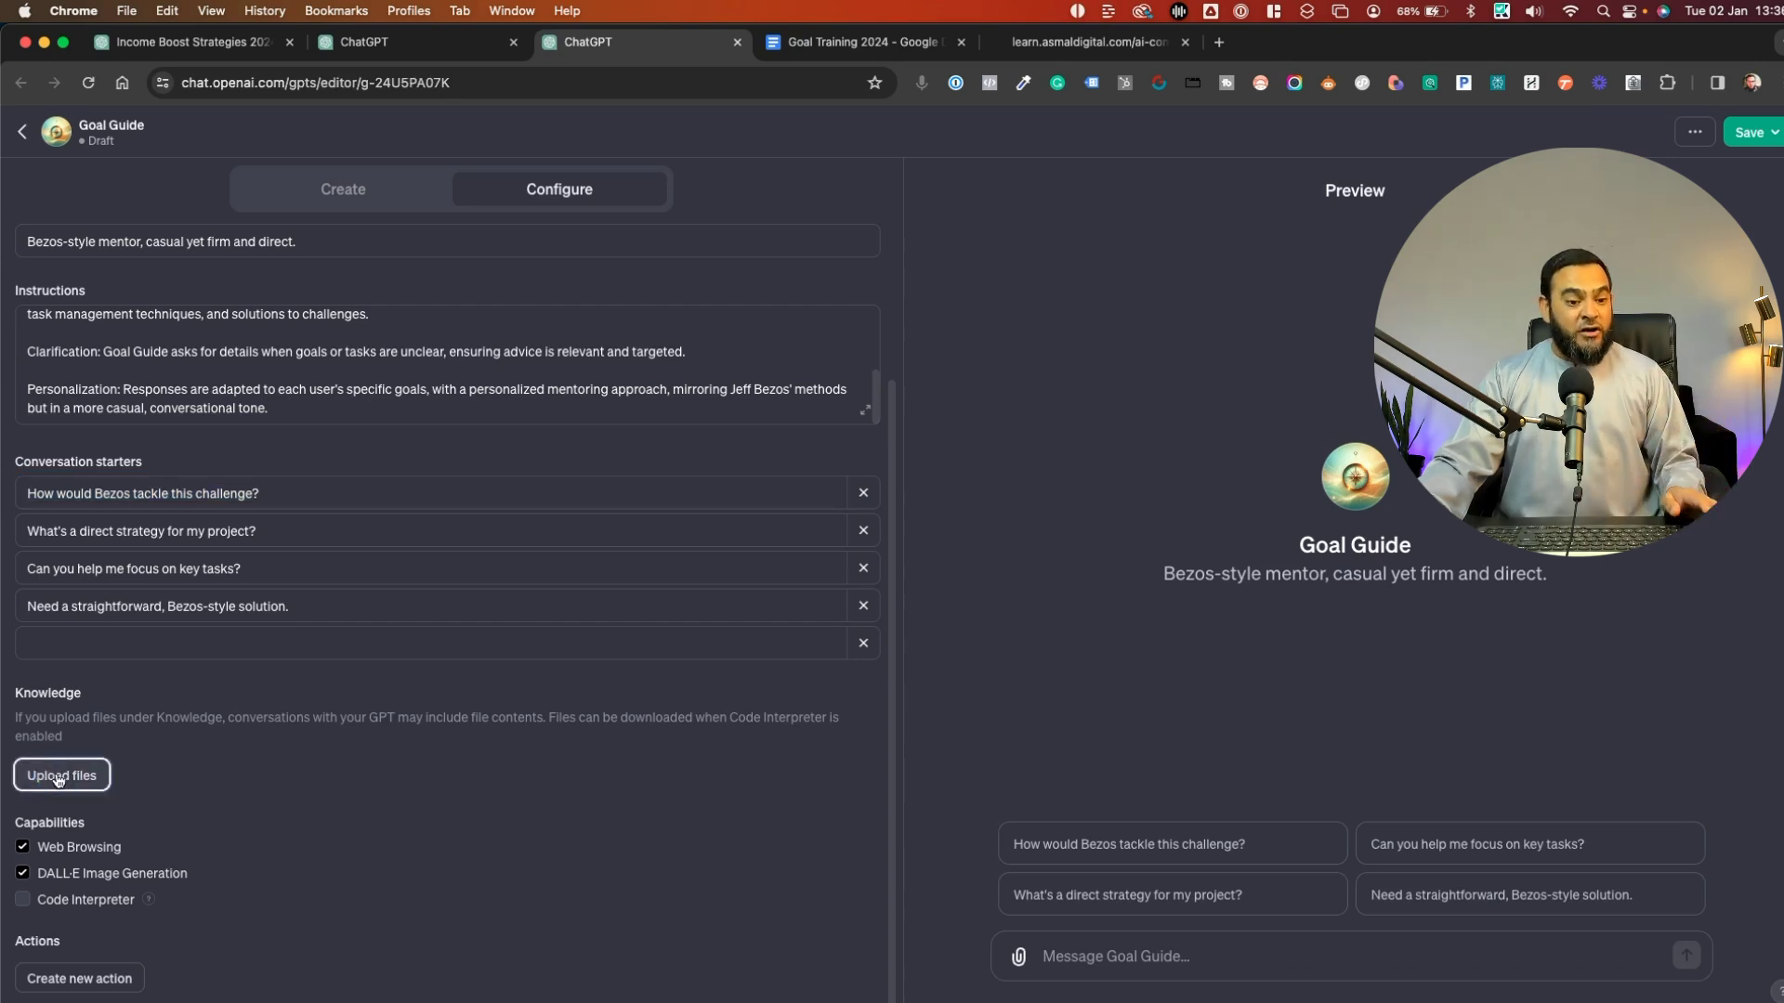
Add Goal Training 2024.pdf as knowledge and tick the Code Interpreter capability
key("Return")
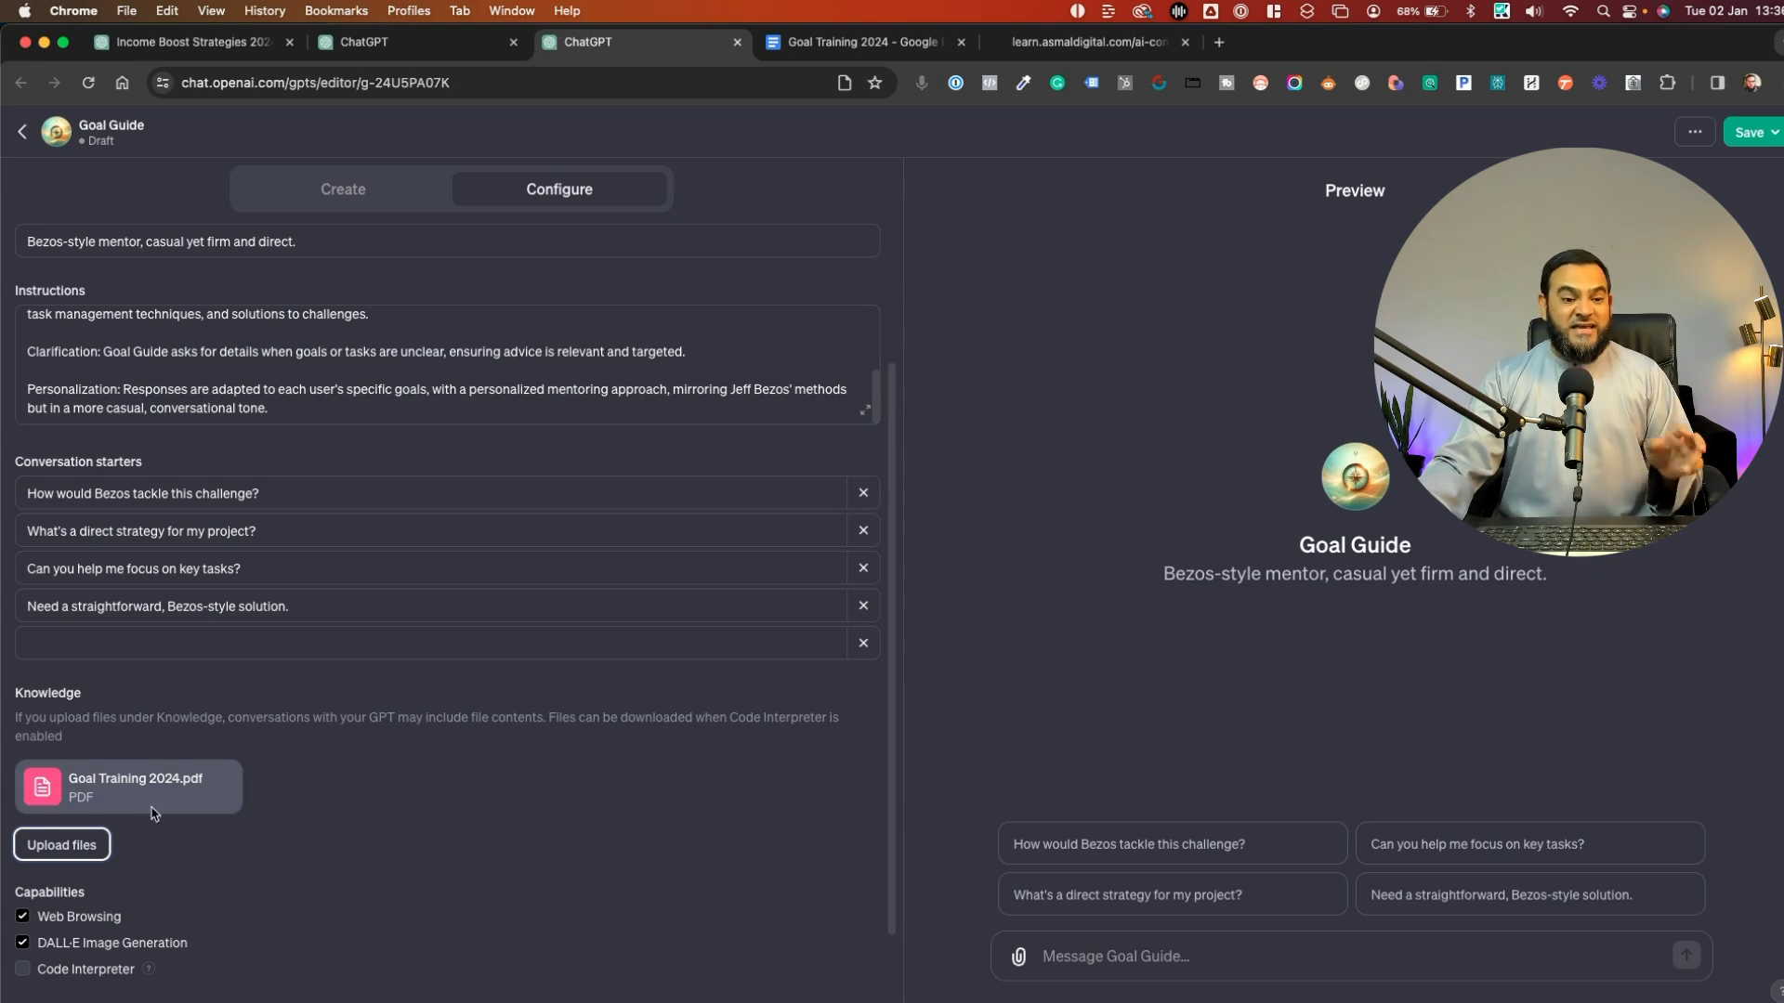
scroll(130, 886, "down", 3)
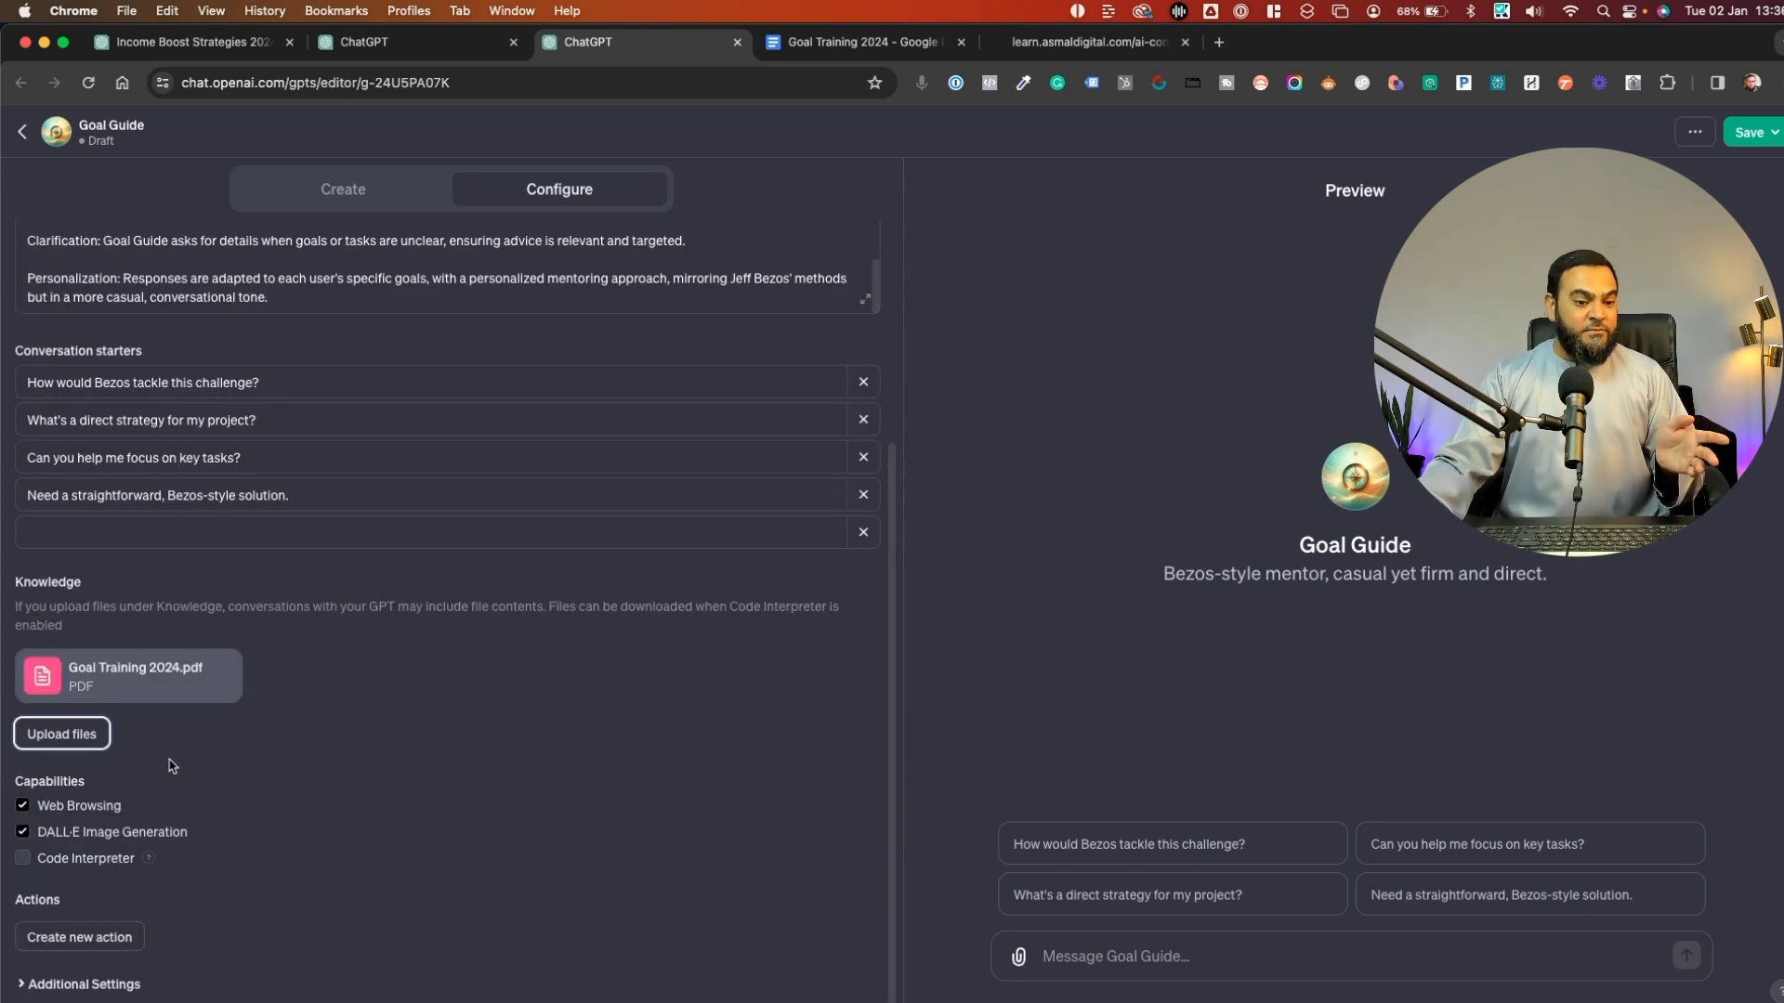
left_click(24, 859)
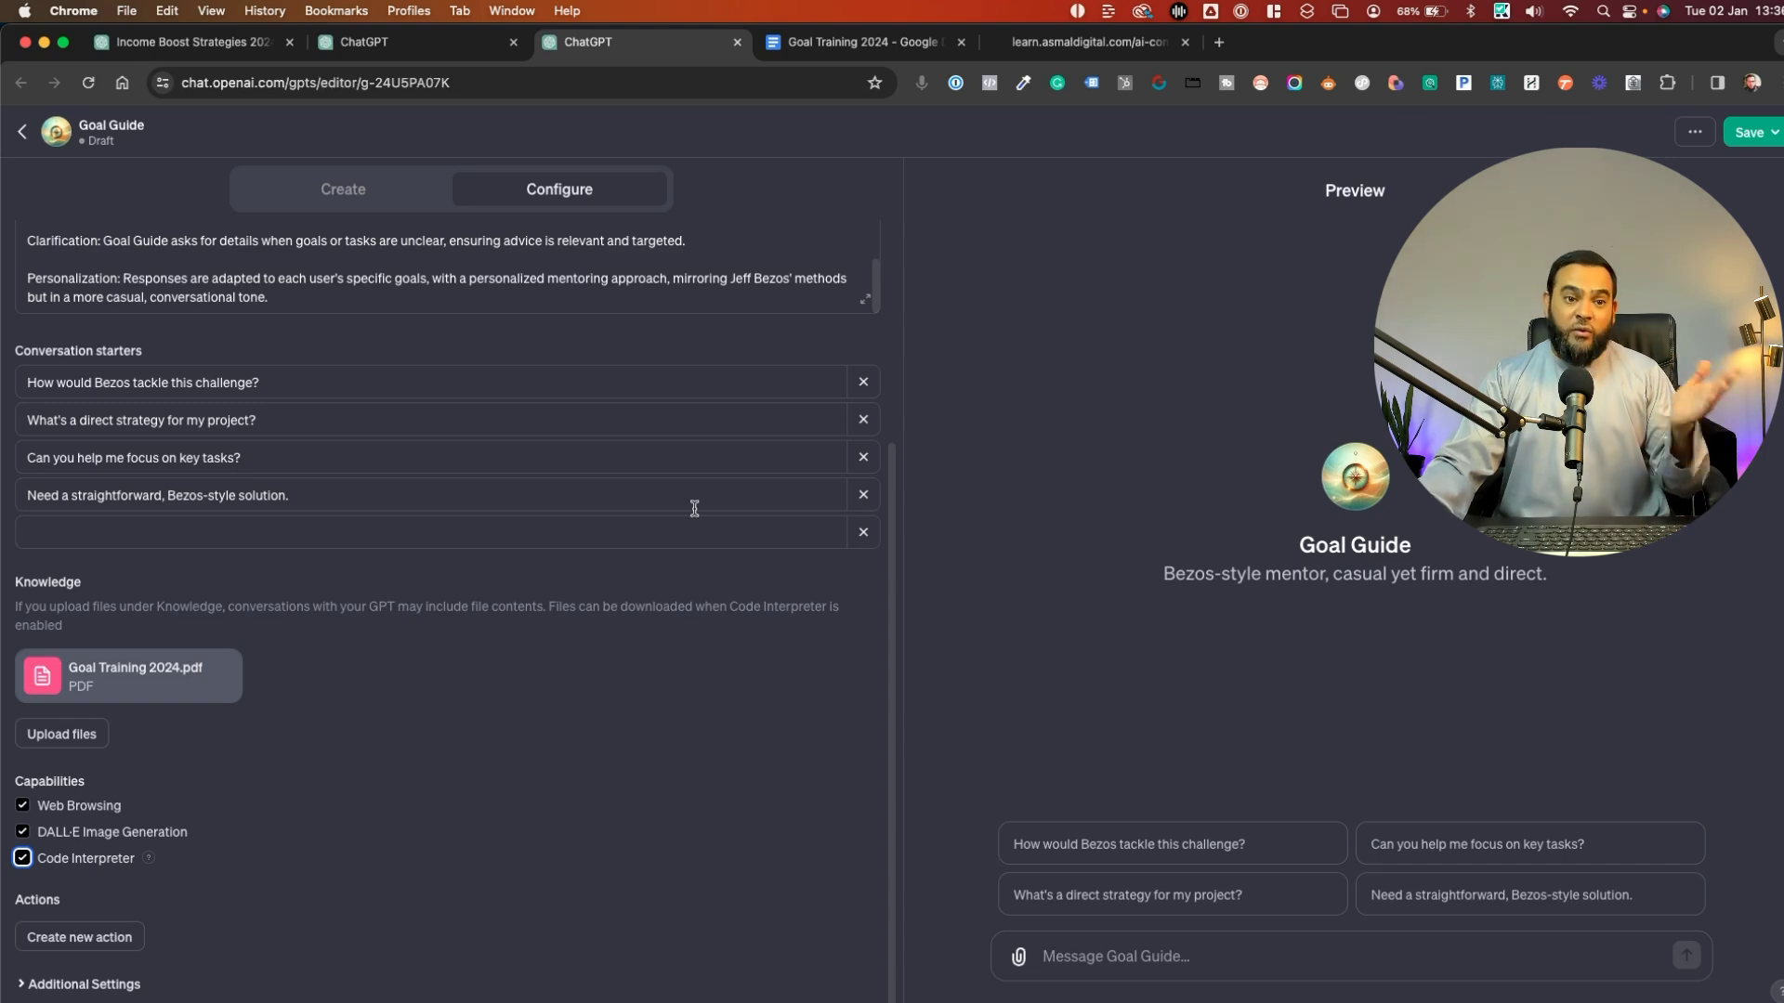
left_click(342, 188)
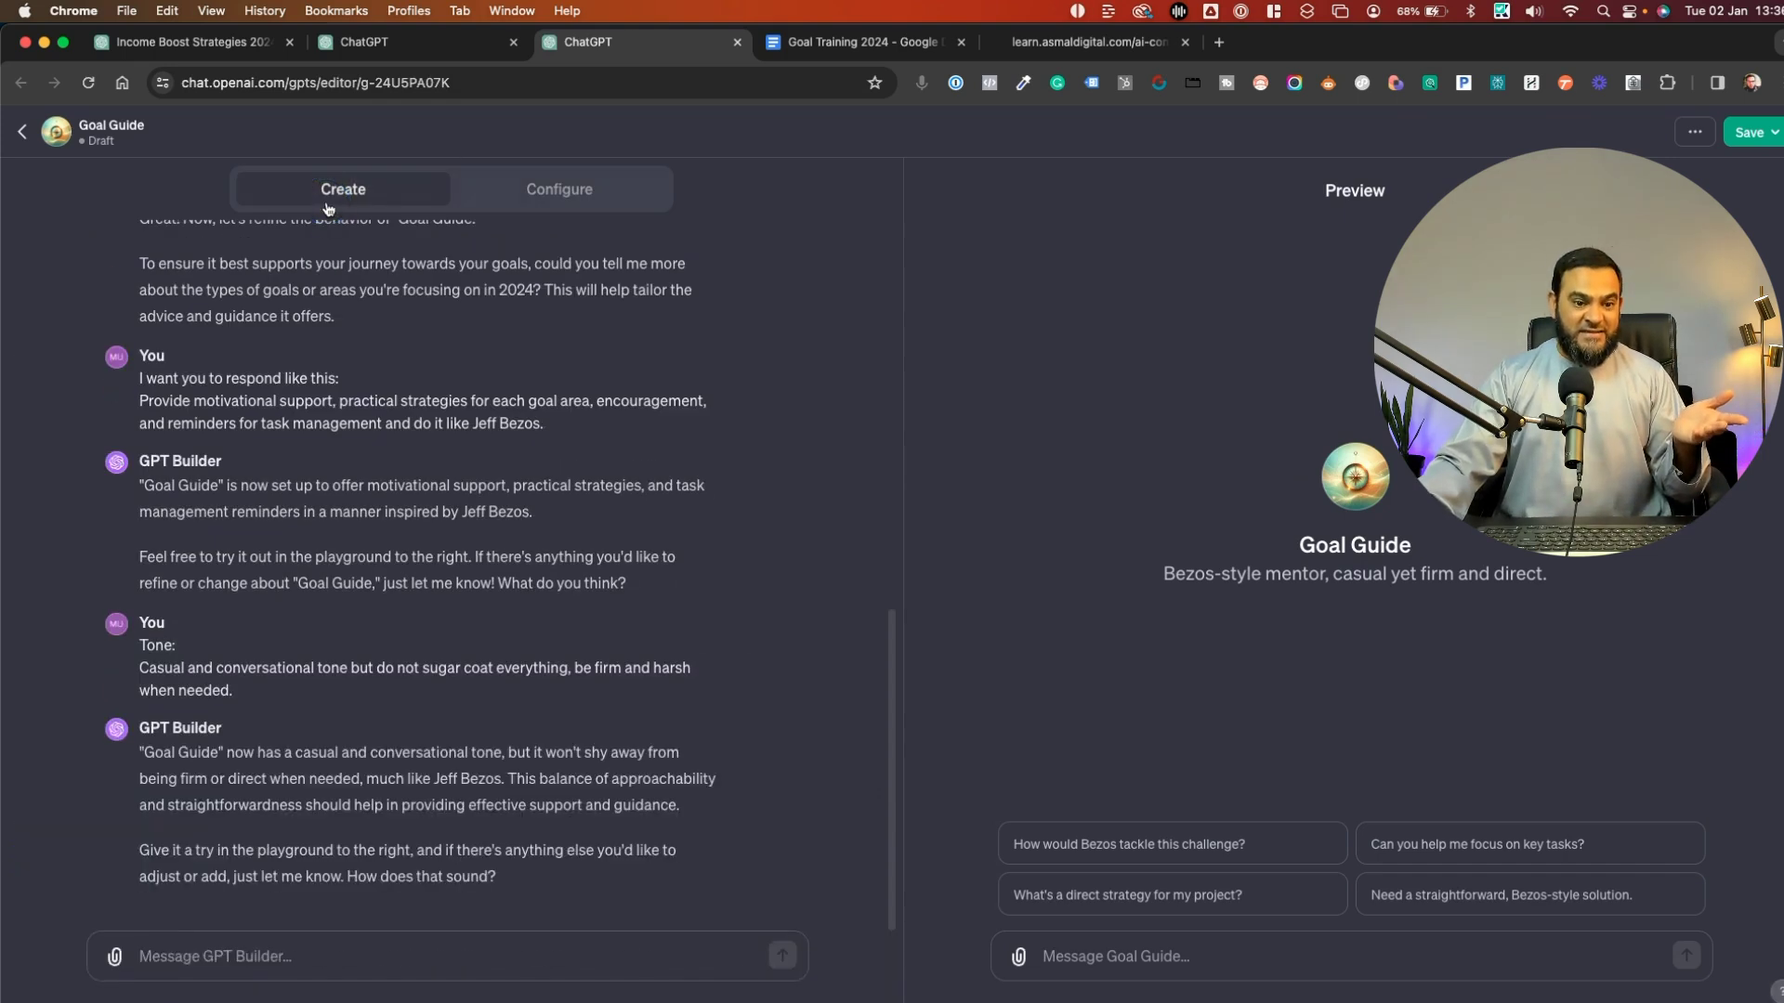
Tell GPT Builder to train Goal Guide on the uploaded bio, strategies and actionable-steps file
type("I uploaded a file, with my bio, strategies, and actionable steps, use it to train my GPT")
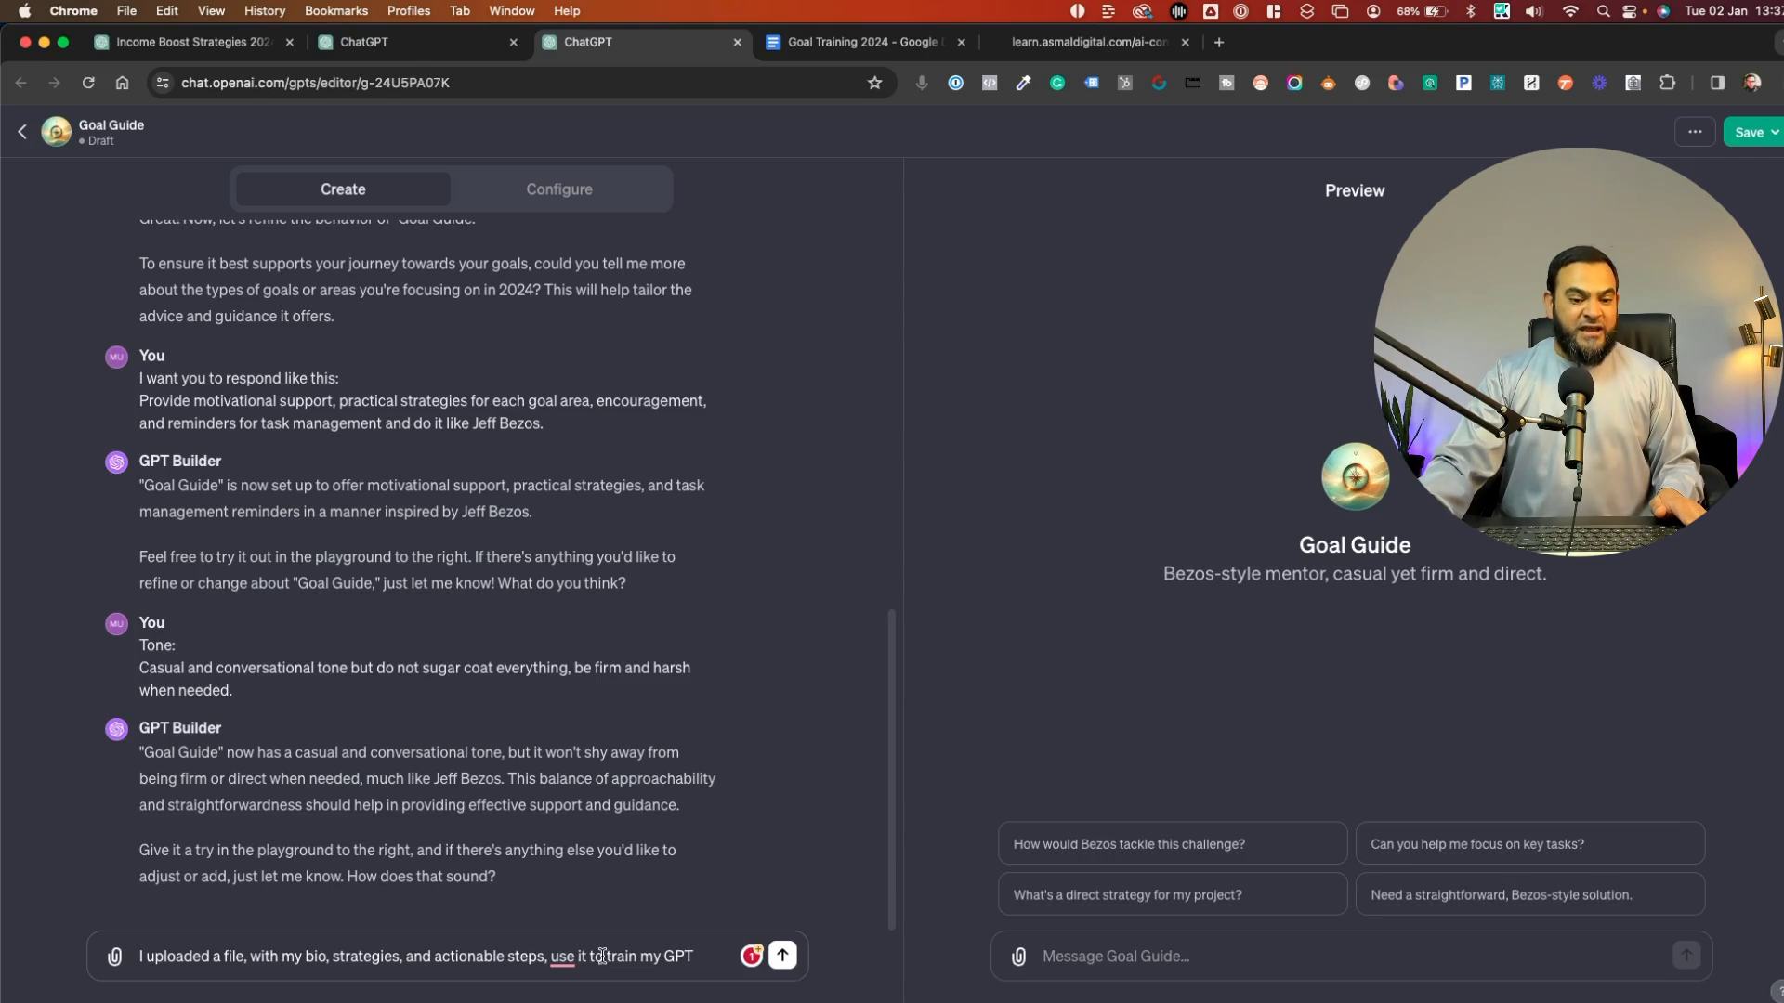
left_click(783, 956)
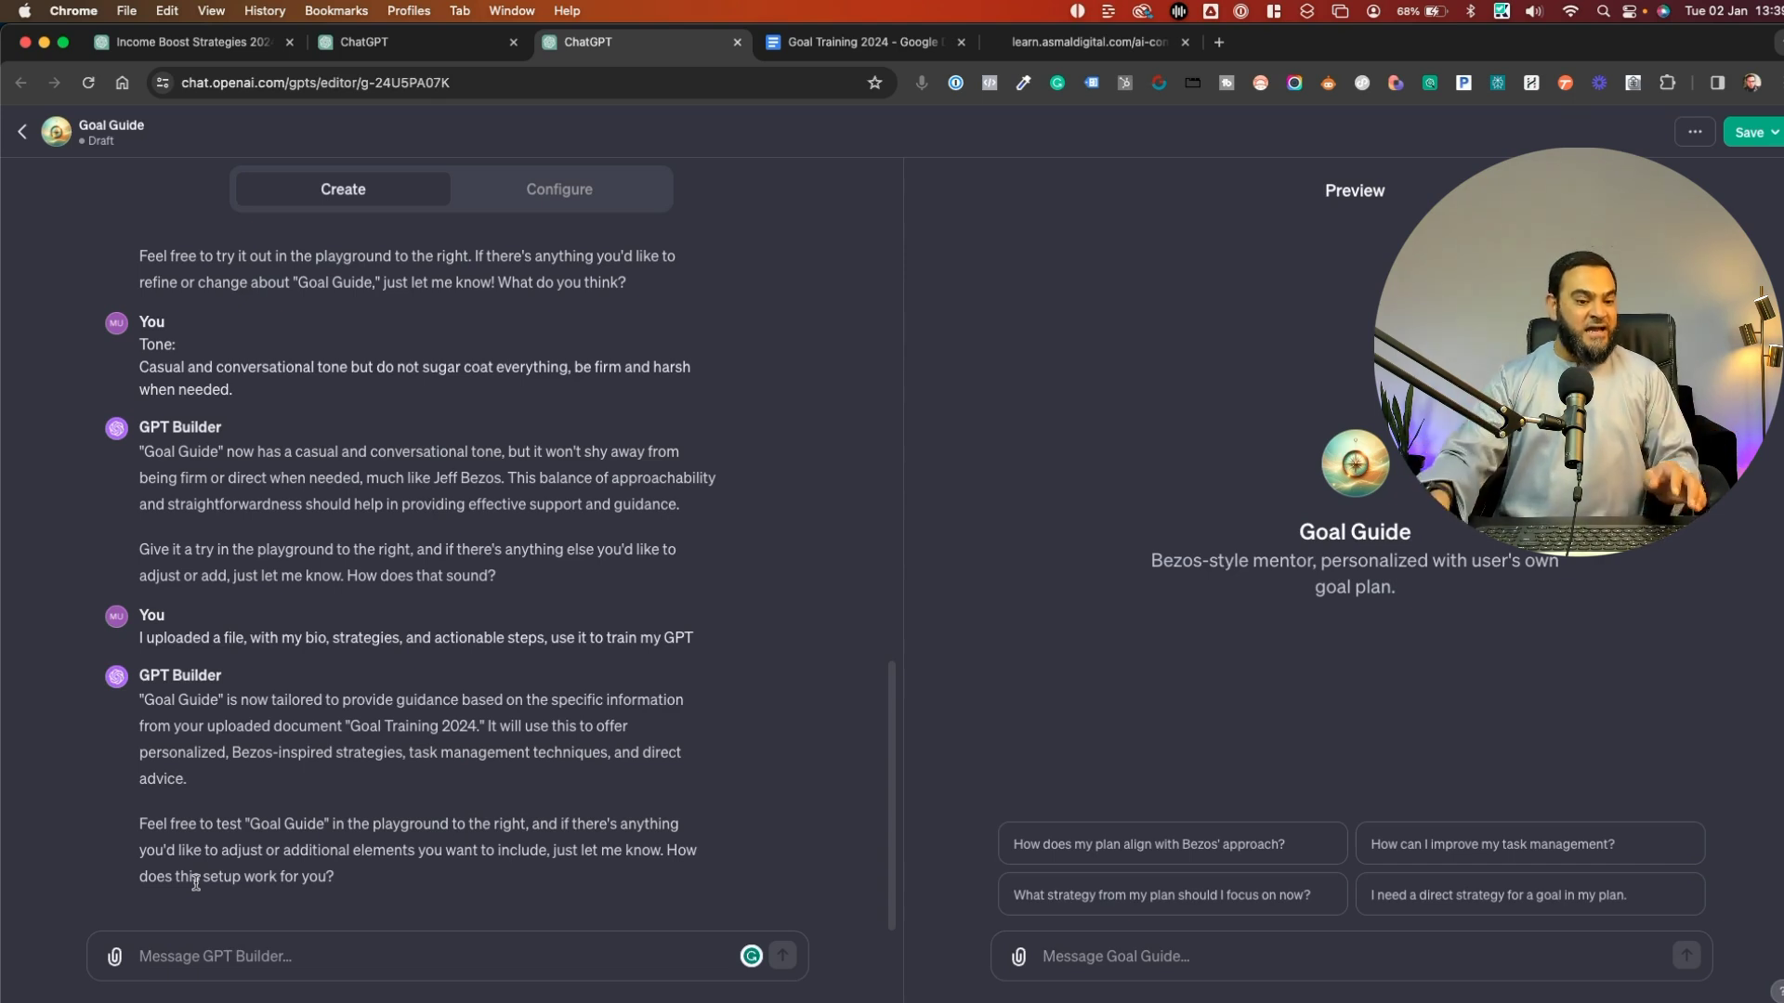
left_click(1194, 942)
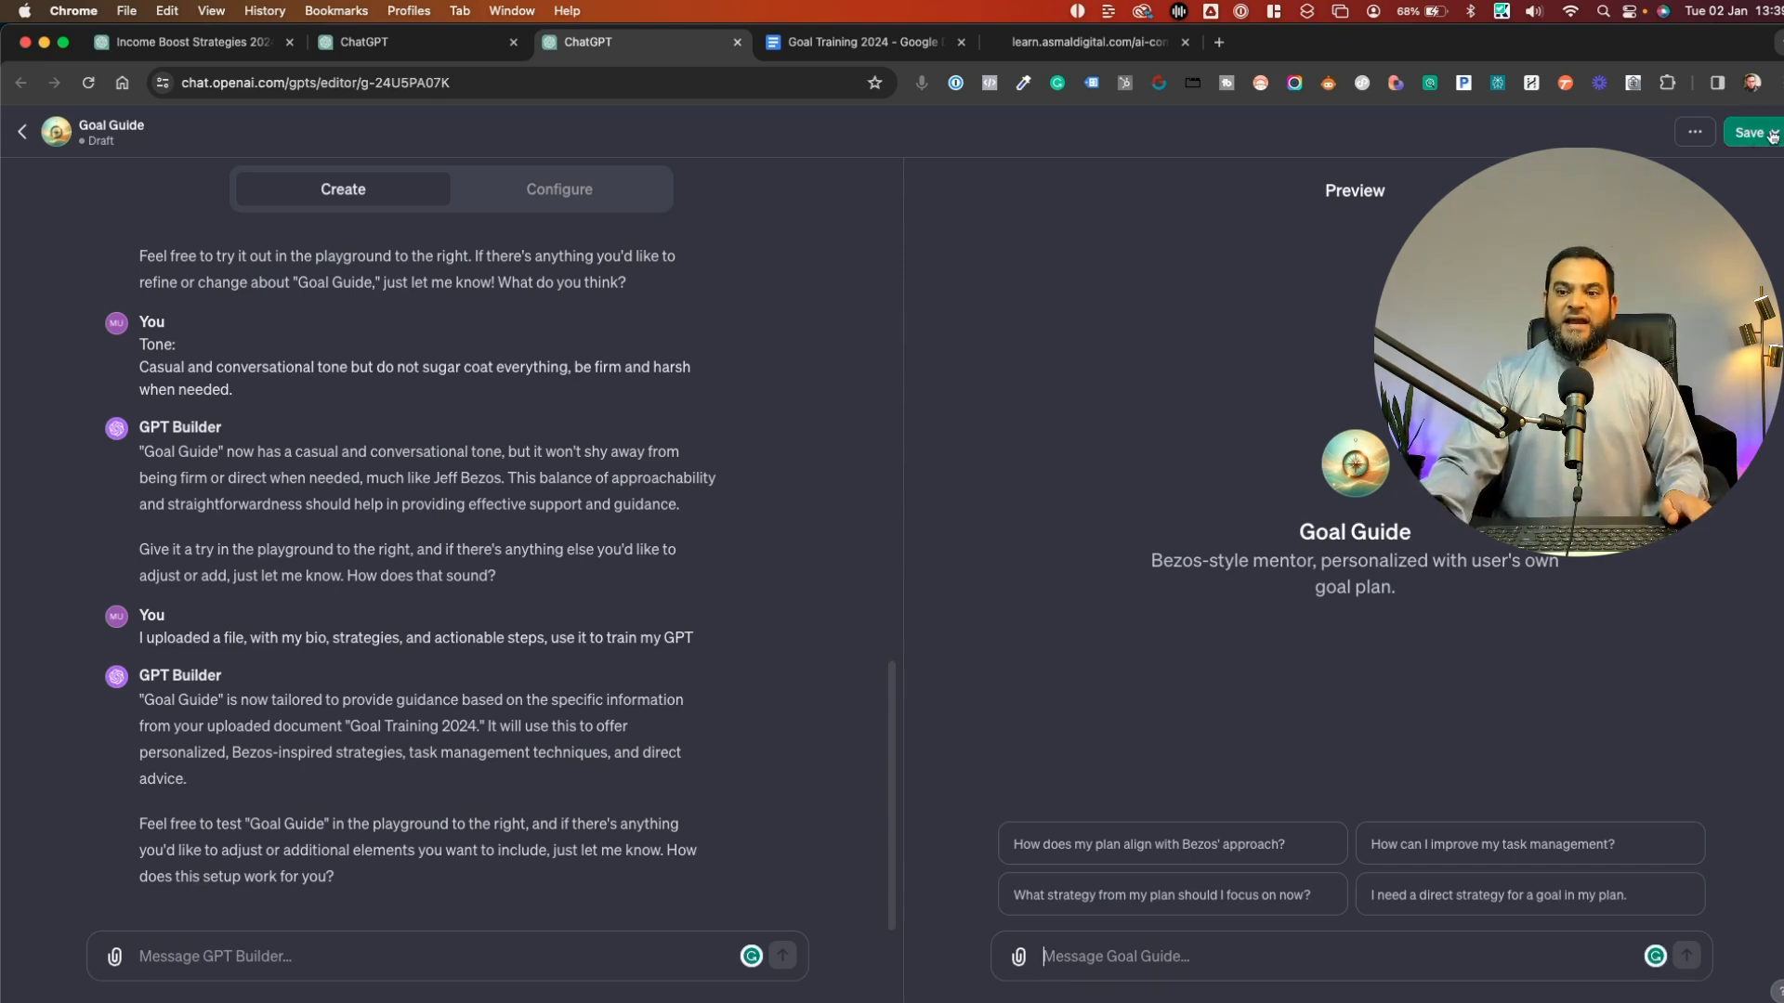
Save Goal Guide with publishing set to 'Only me'
left_click(1758, 137)
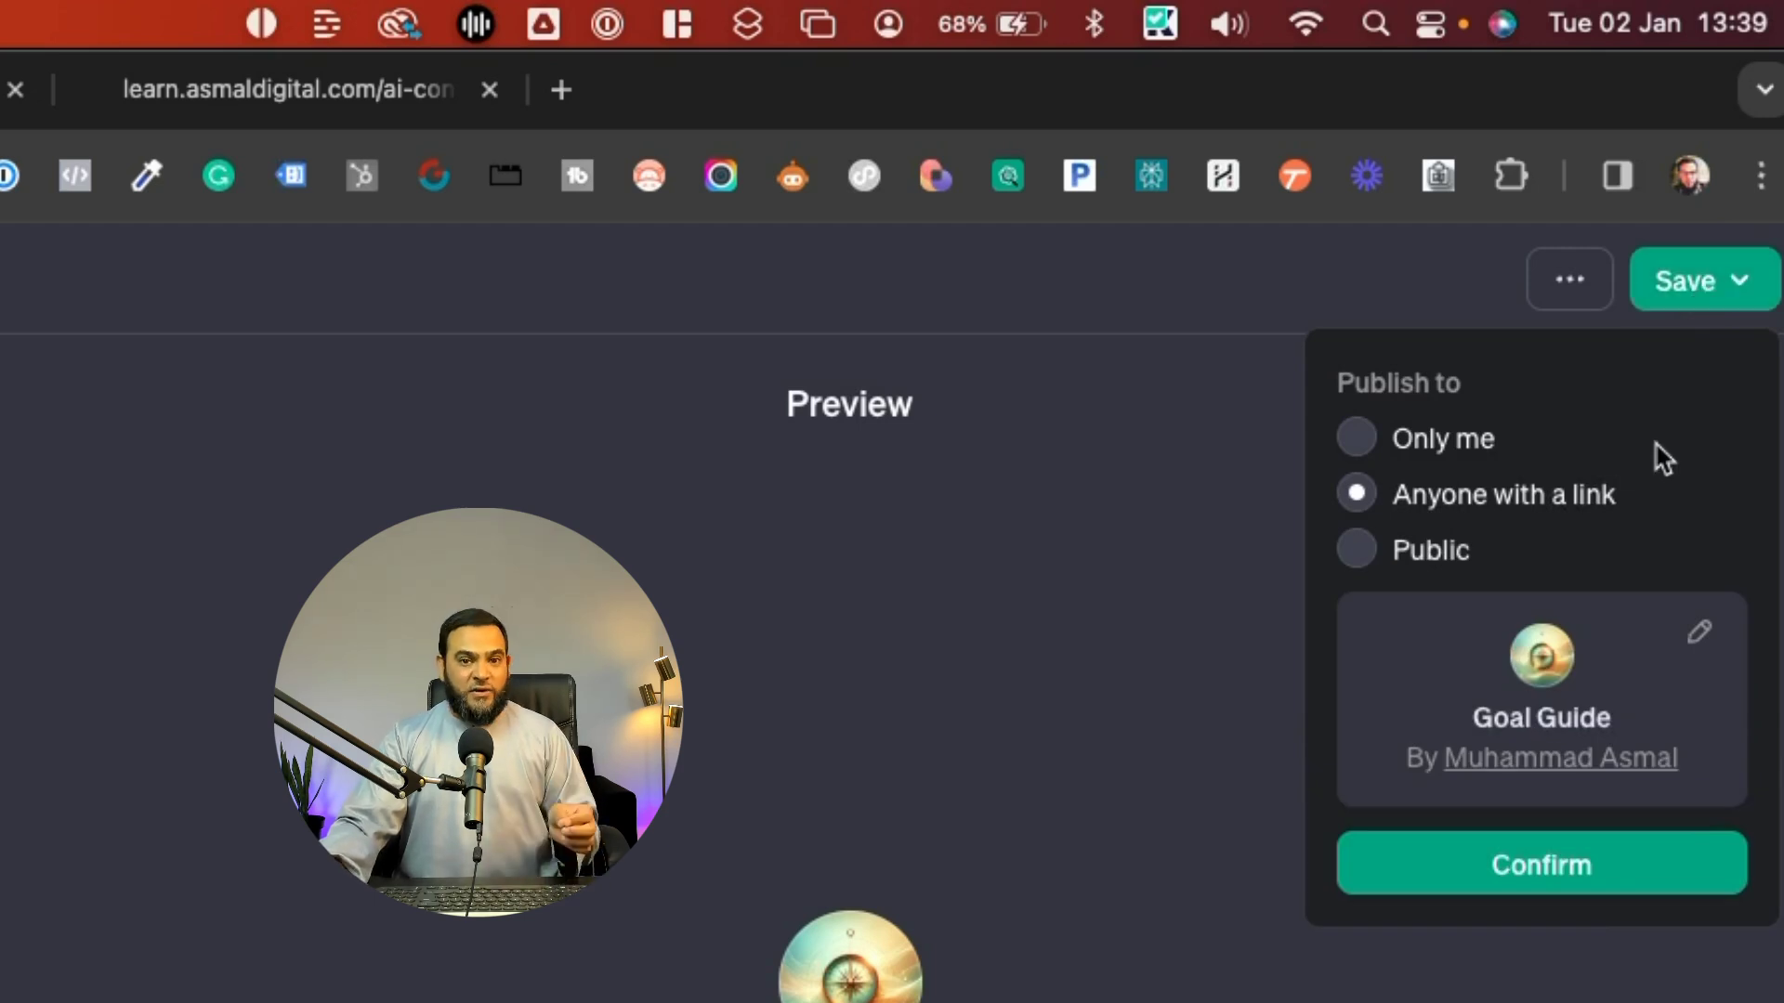
left_click(1359, 444)
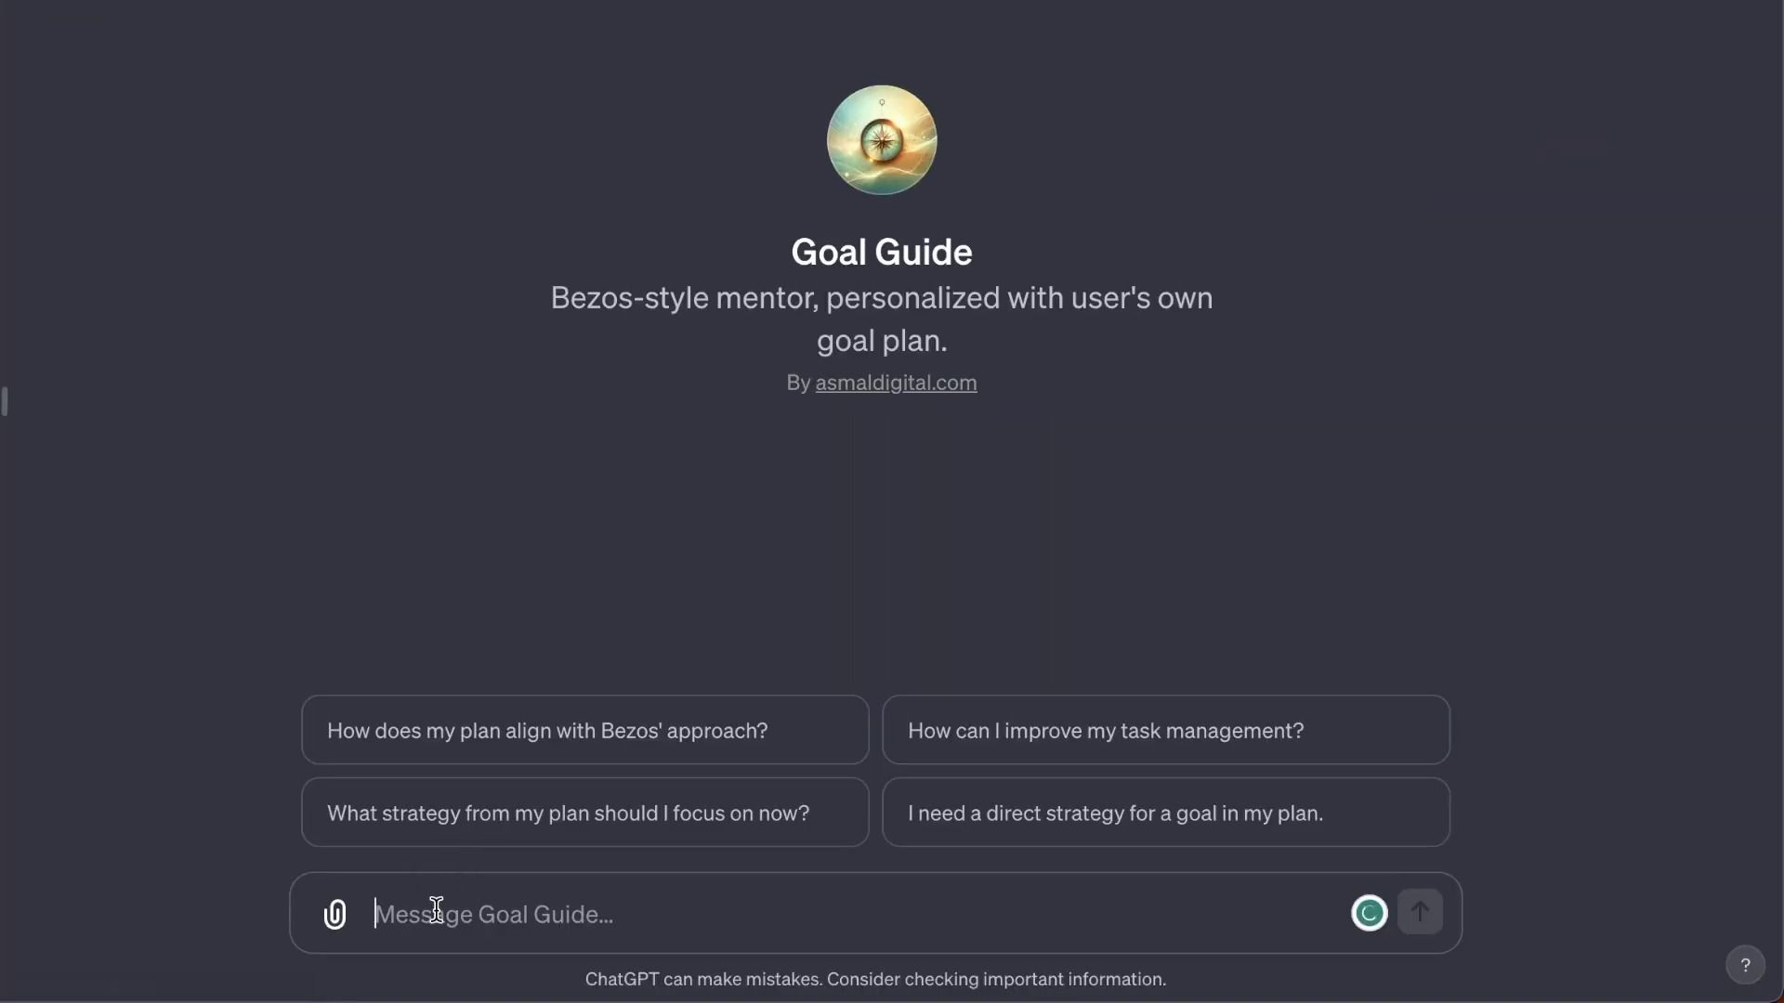
Ask Goal Guide what it can do, then ask 'I am slacking what can I do?'
type("W")
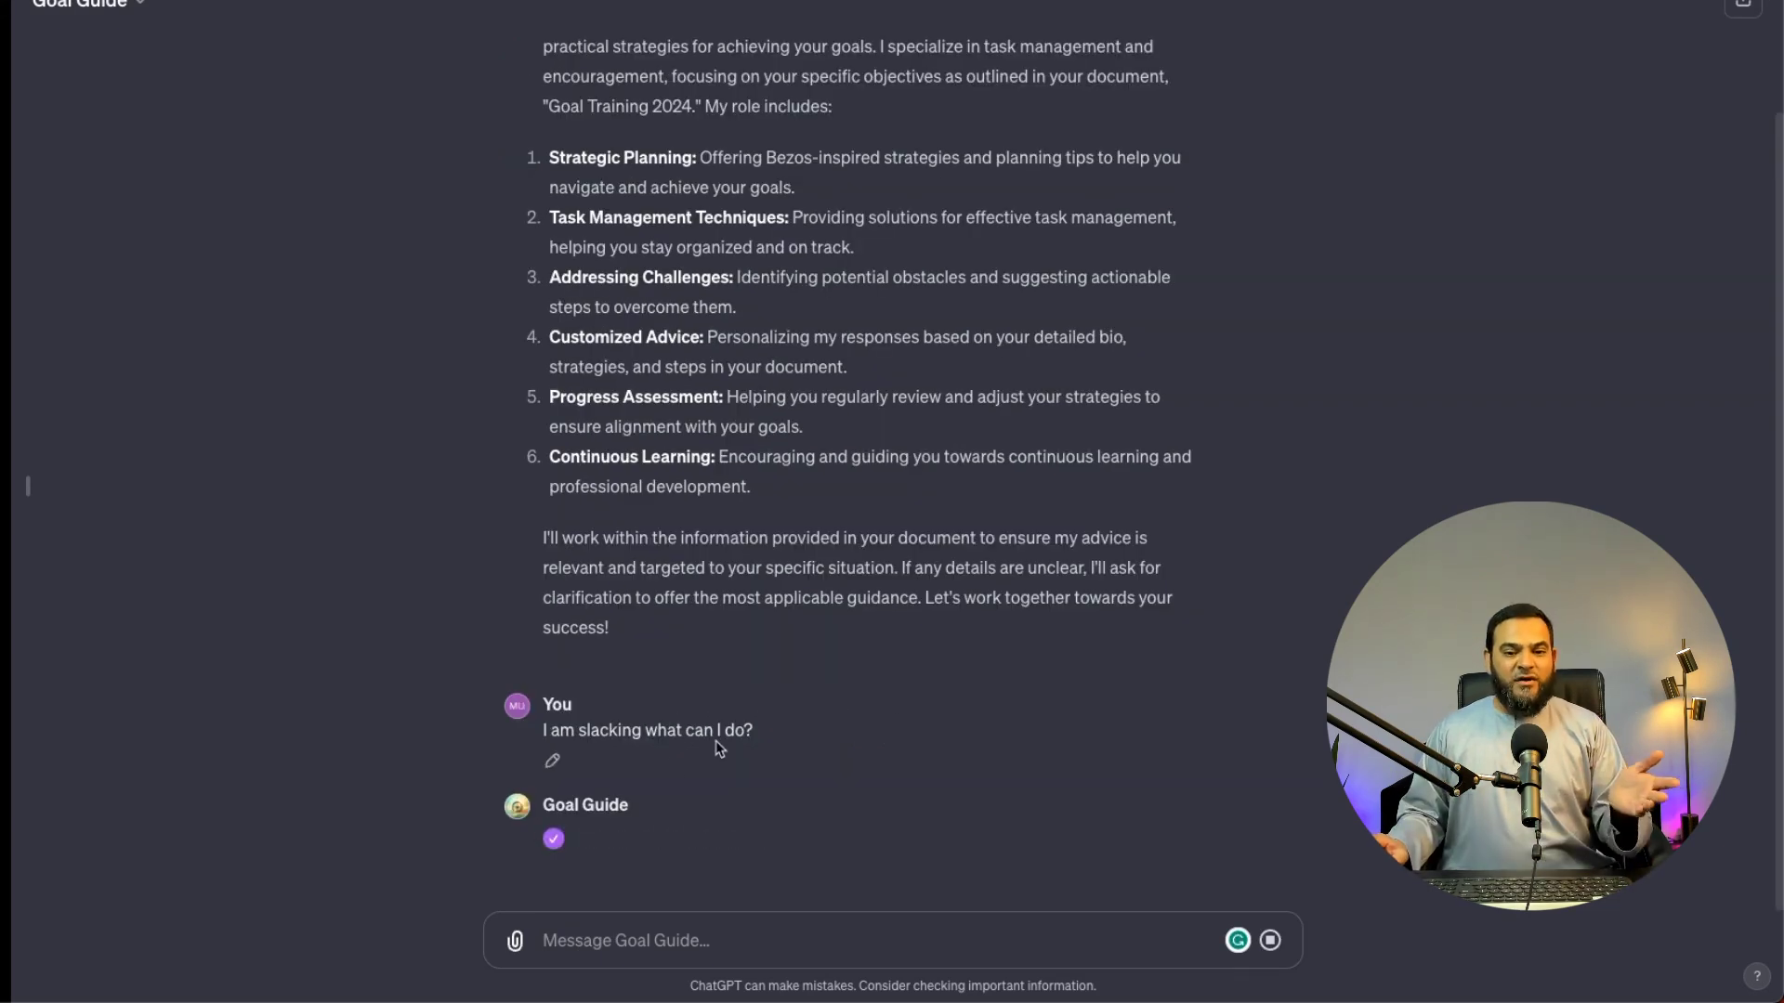
Read through Goal Guide's eight anti-slacking strategies and select the closing 'Remember' paragraph
scroll(762, 648, "down", 1)
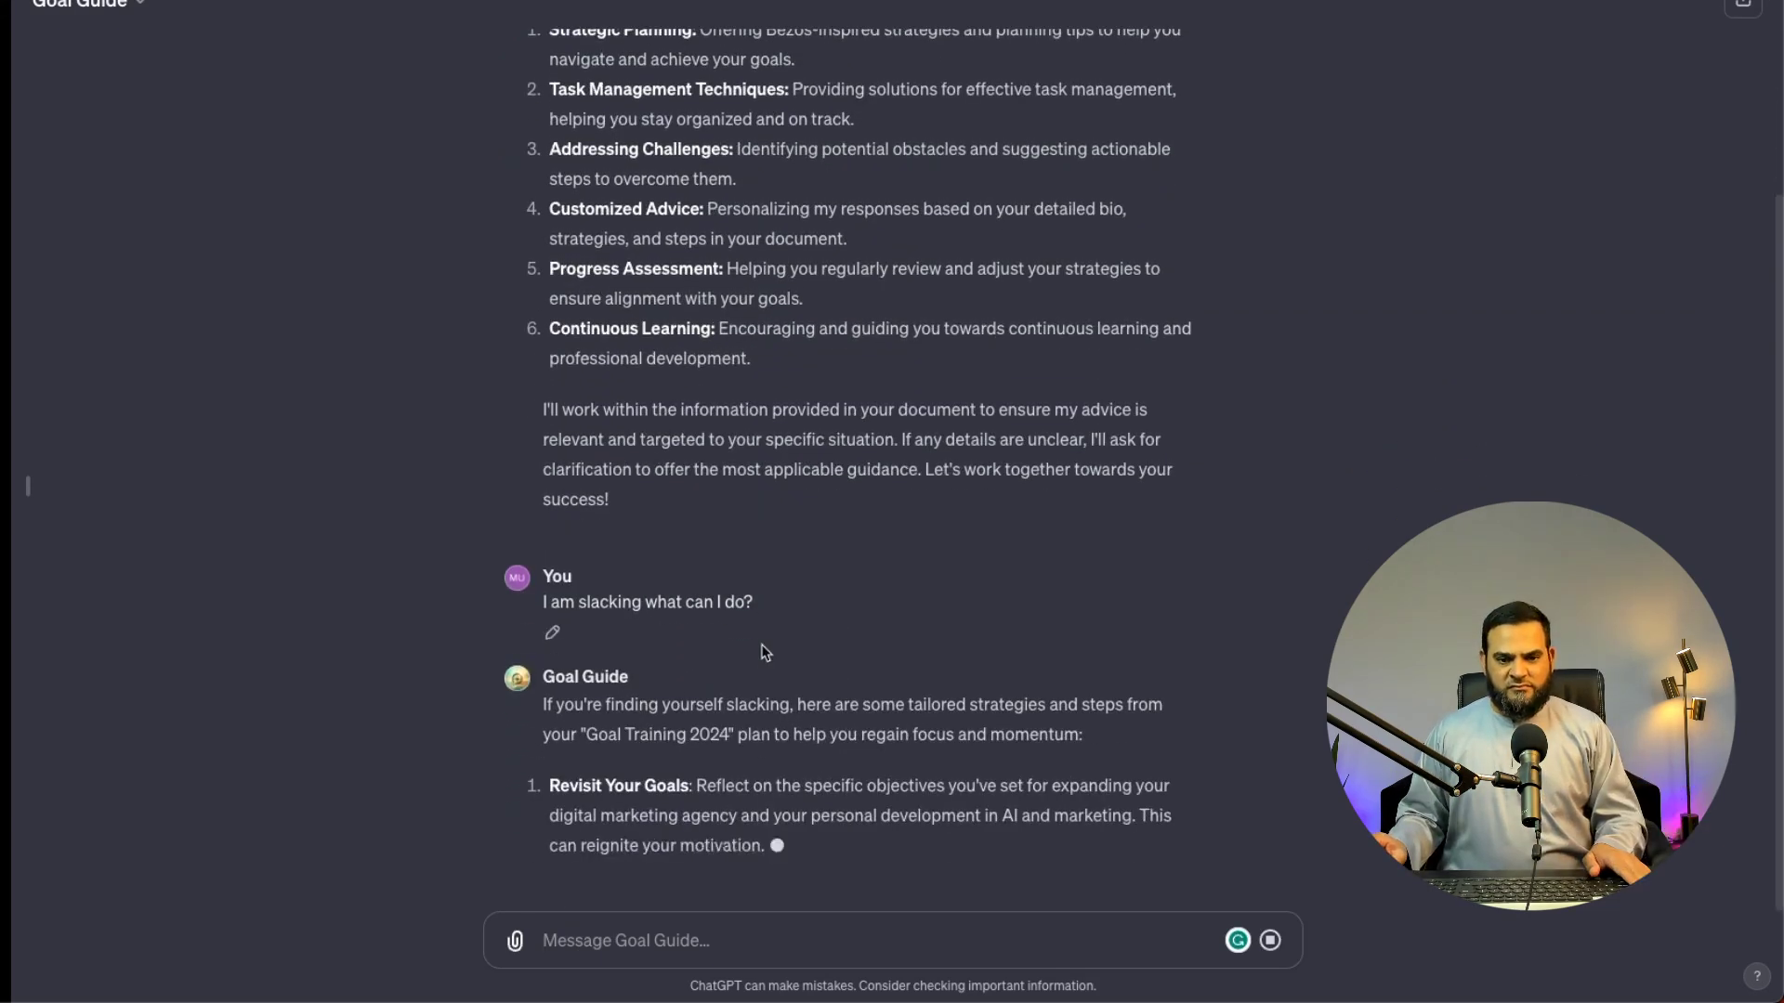
scroll(744, 400, "down", 4)
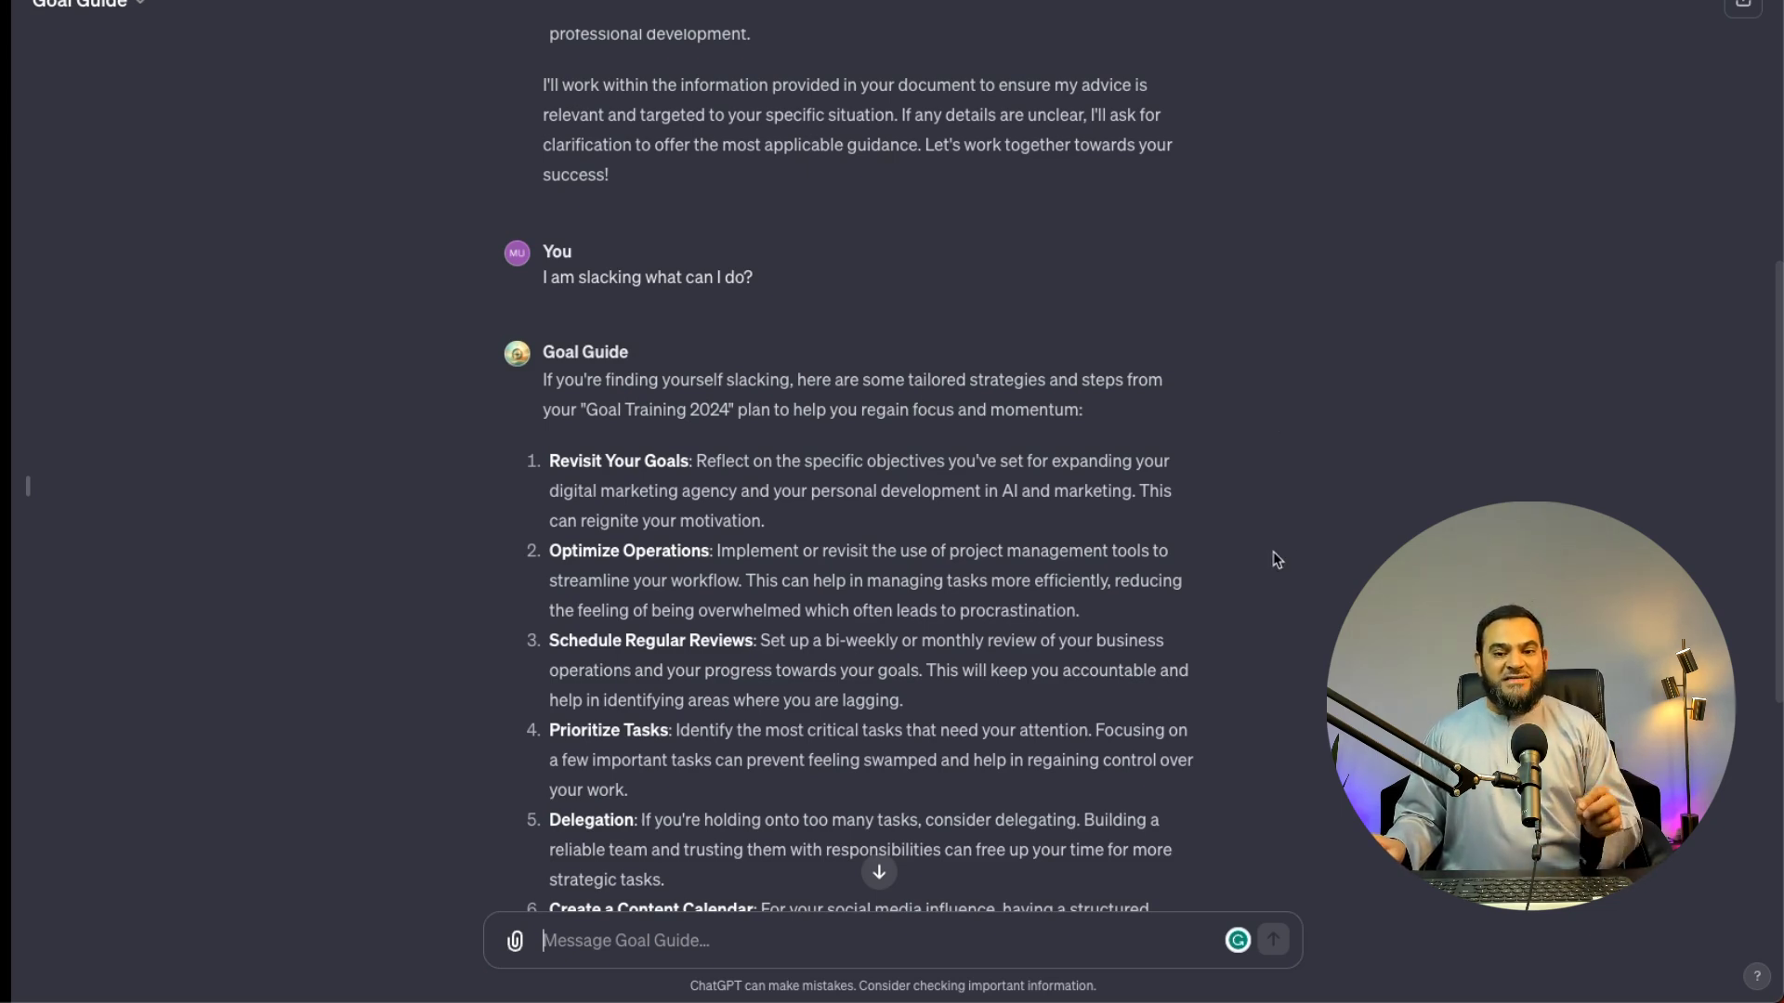
scroll(616, 361, "down", 2)
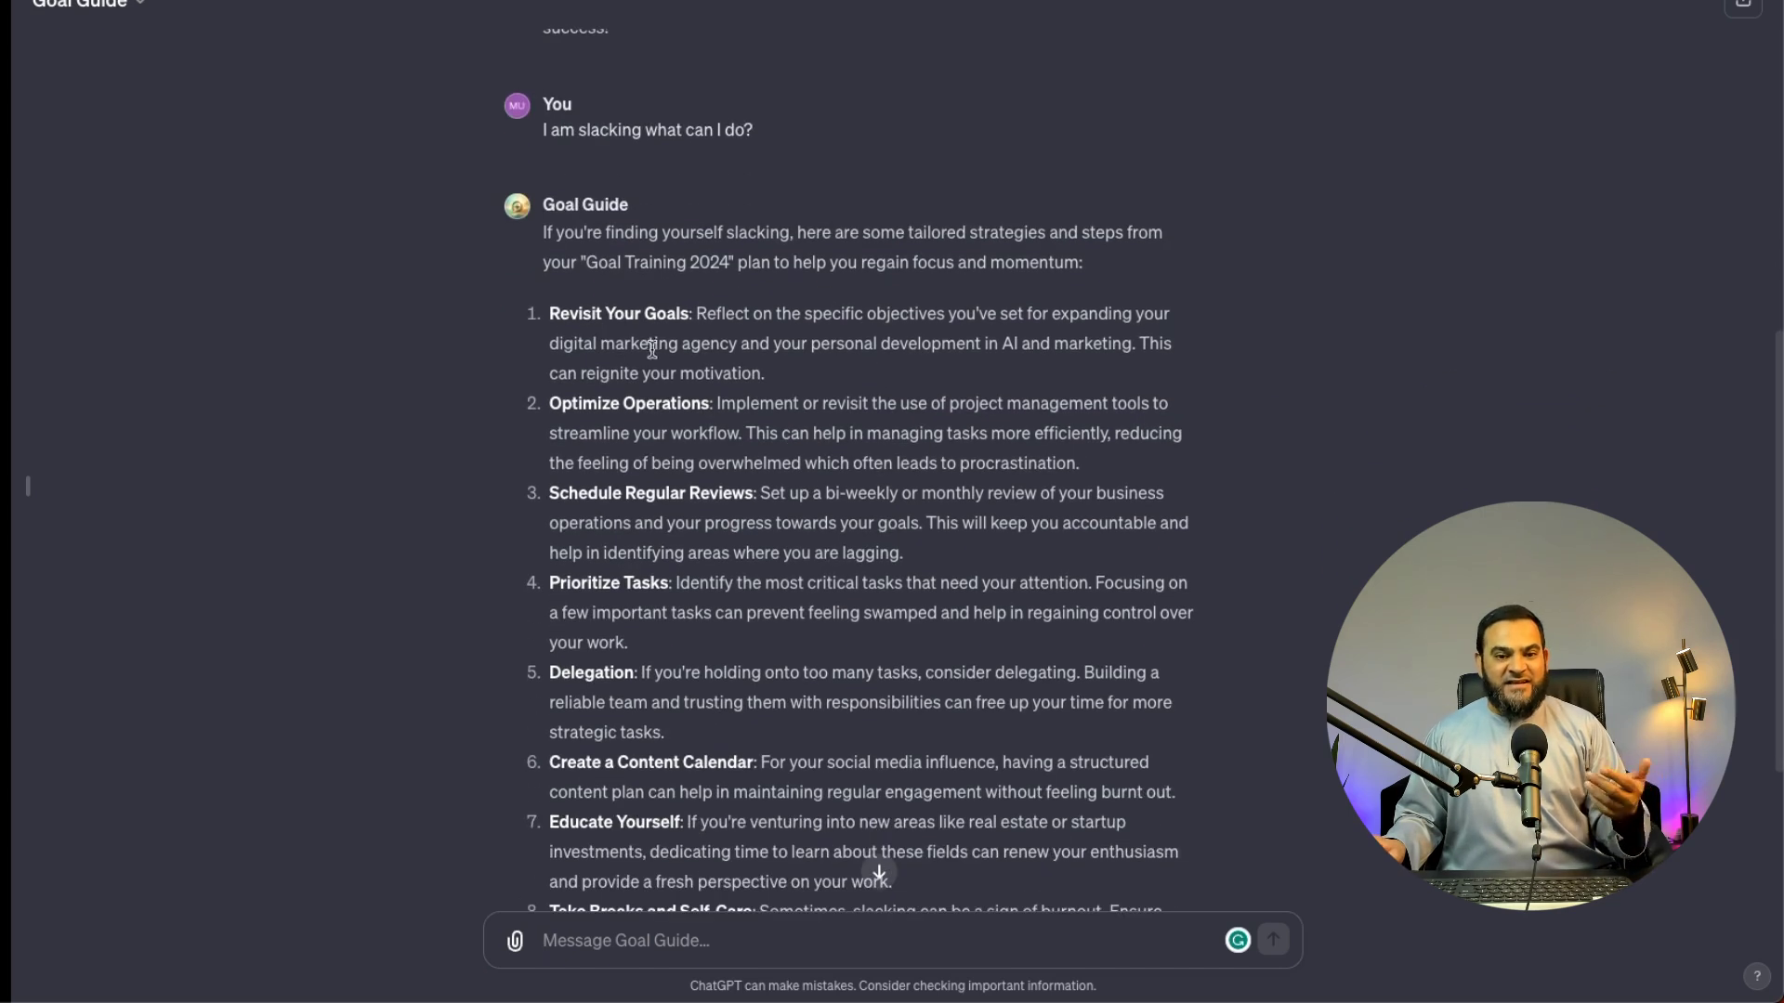
scroll(821, 376, "down", 2)
scroll(791, 307, "down", 2)
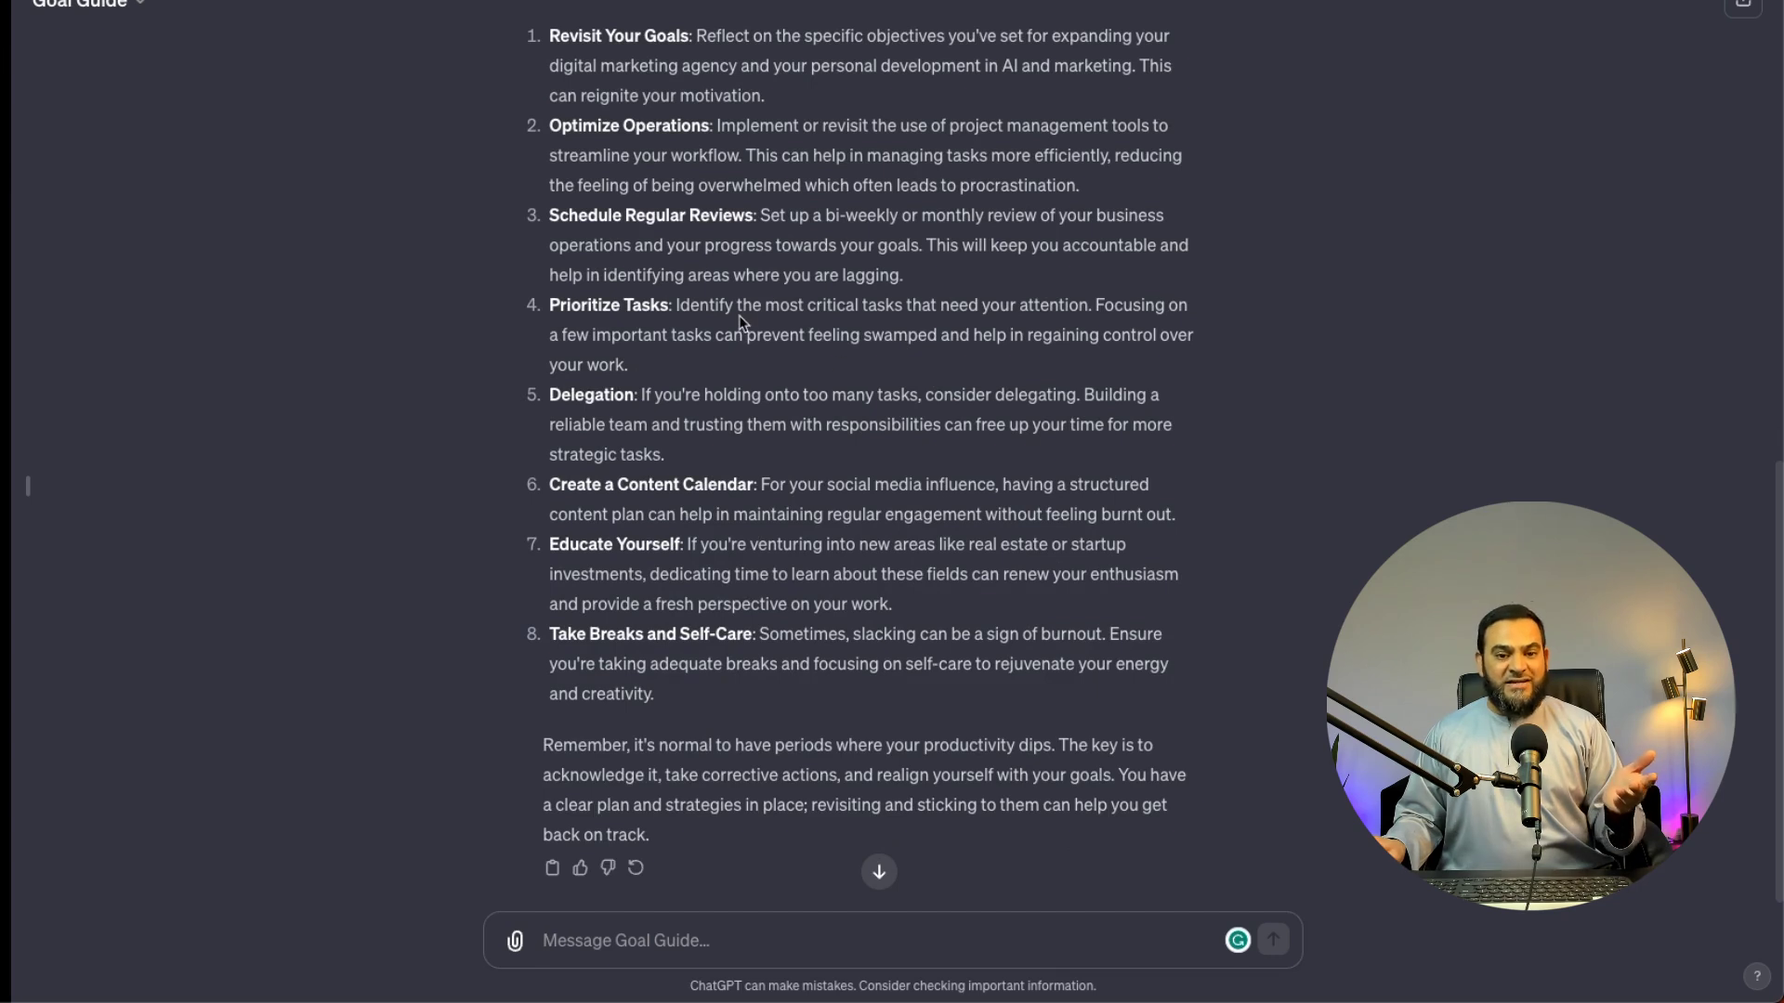
scroll(913, 430, "down", 1)
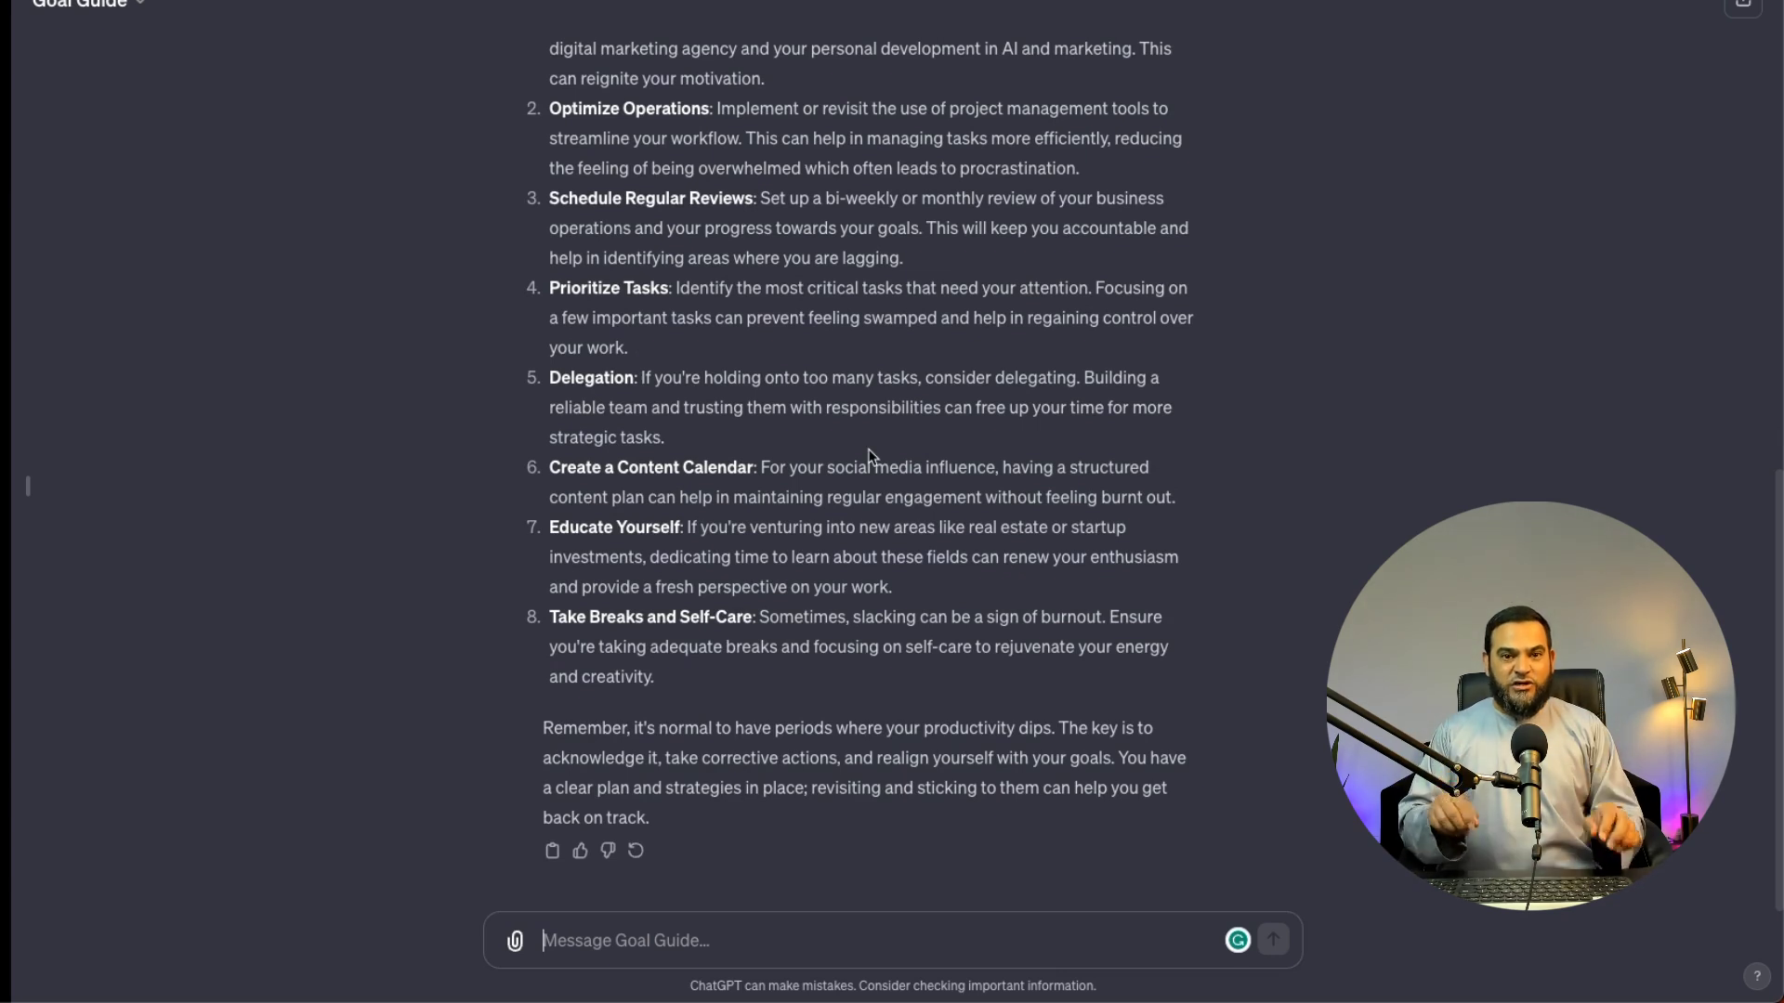
triple_click(665, 751)
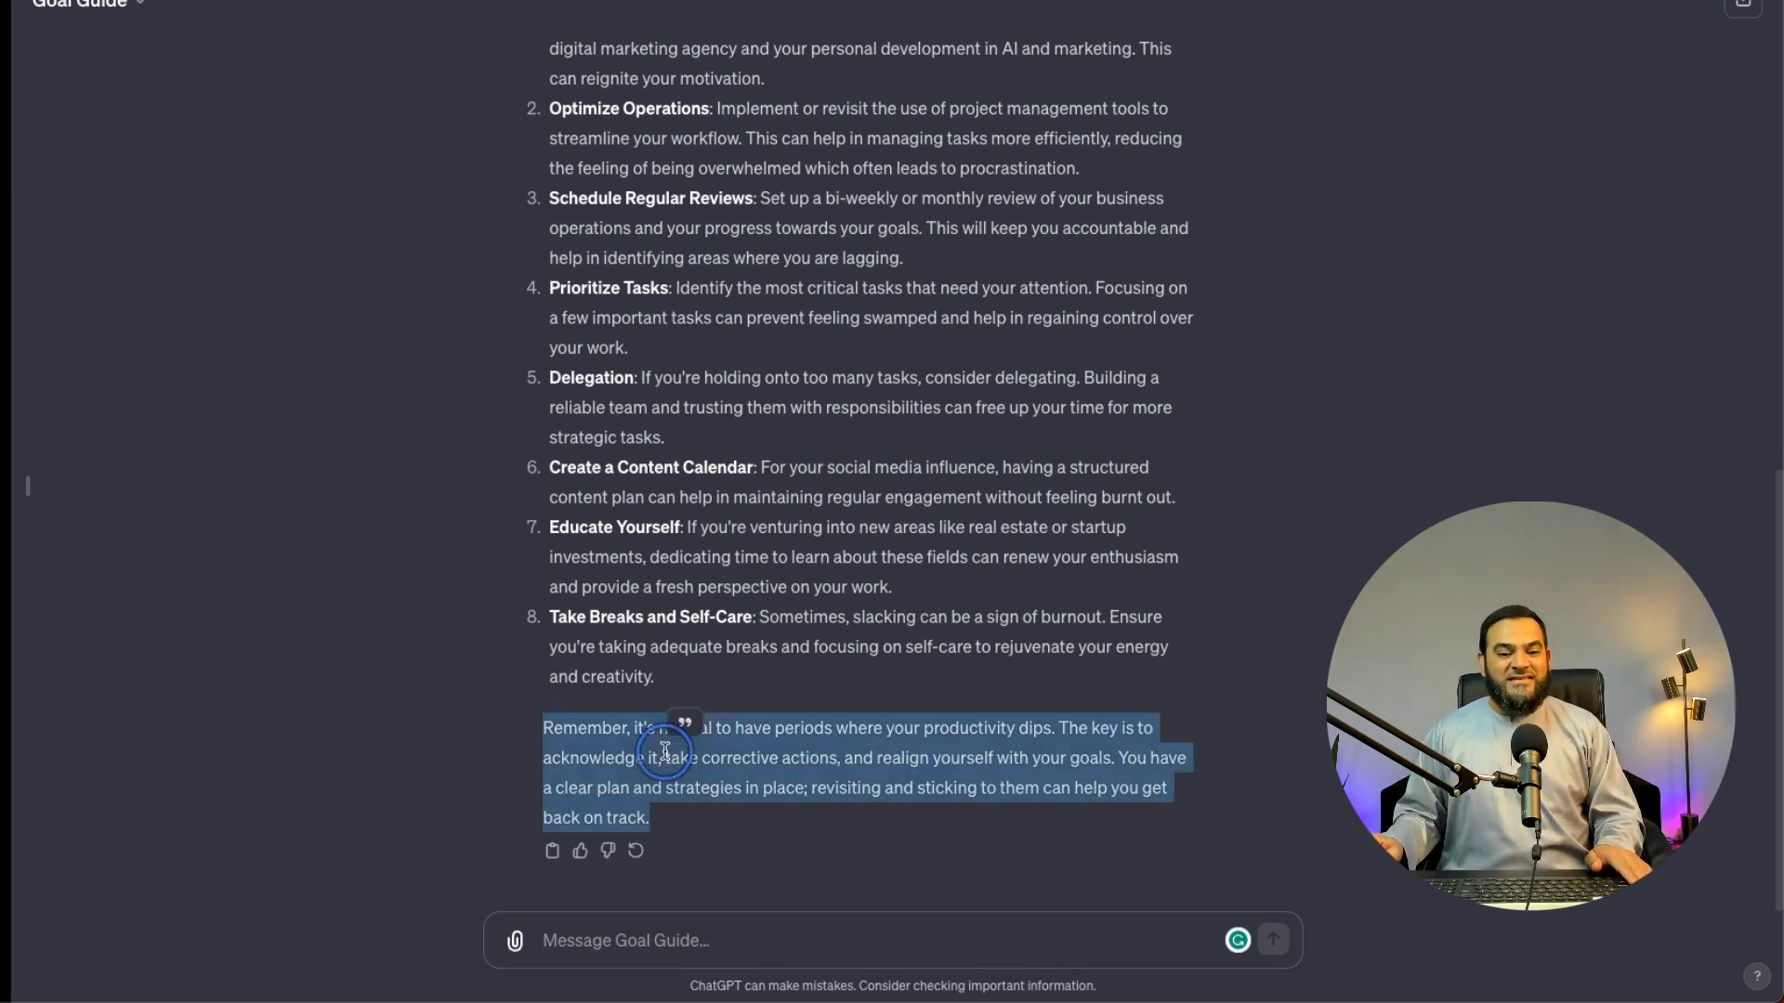